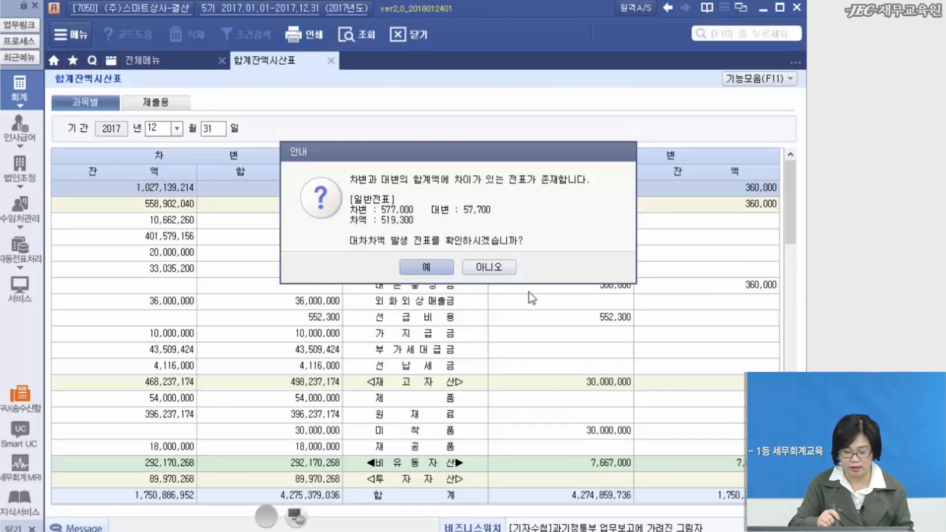
{"action": "left_click", "coordinate": [297, 516]}
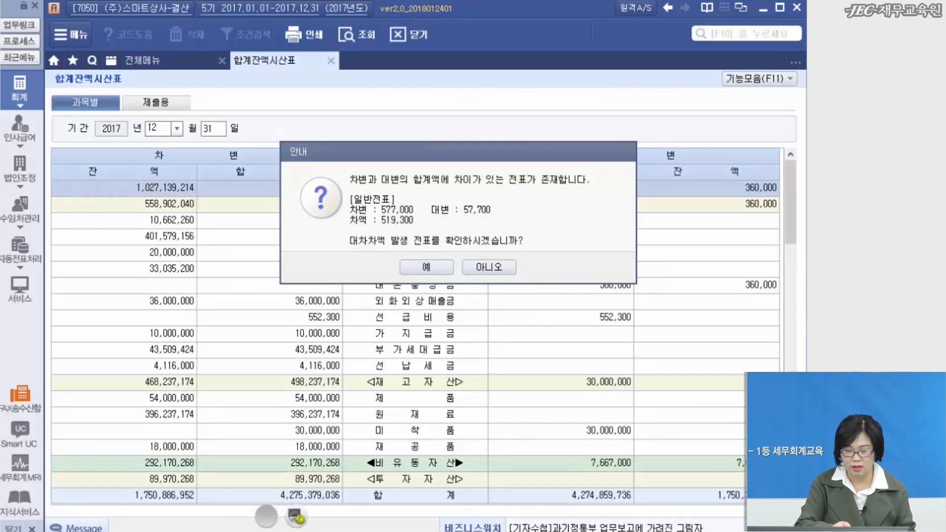
{"action": "mouse_move", "coordinate": [414, 249]}
{"action": "left_mouse_down"}
{"action": "mouse_move", "coordinate": [348, 166]}
{"action": "mouse_move", "coordinate": [470, 242]}
{"action": "left_mouse_up"}
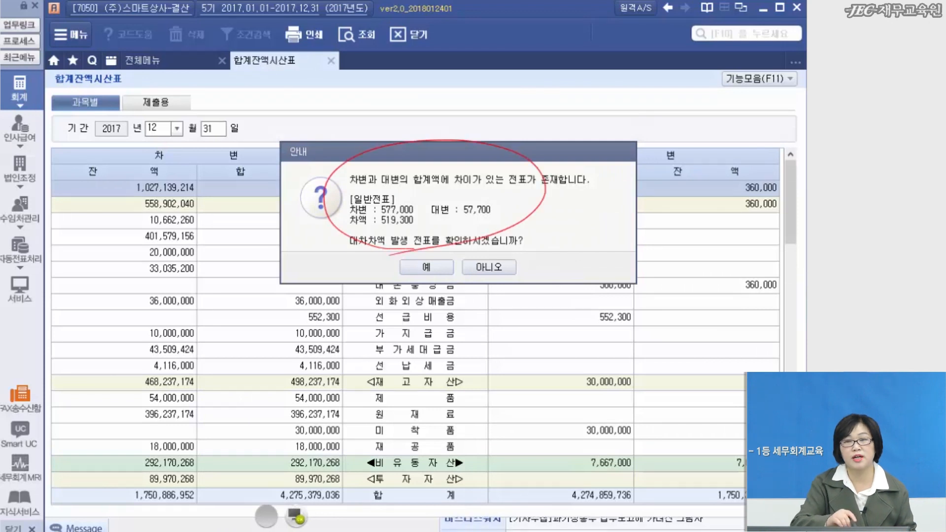
{"action": "left_click", "coordinate": [297, 515]}
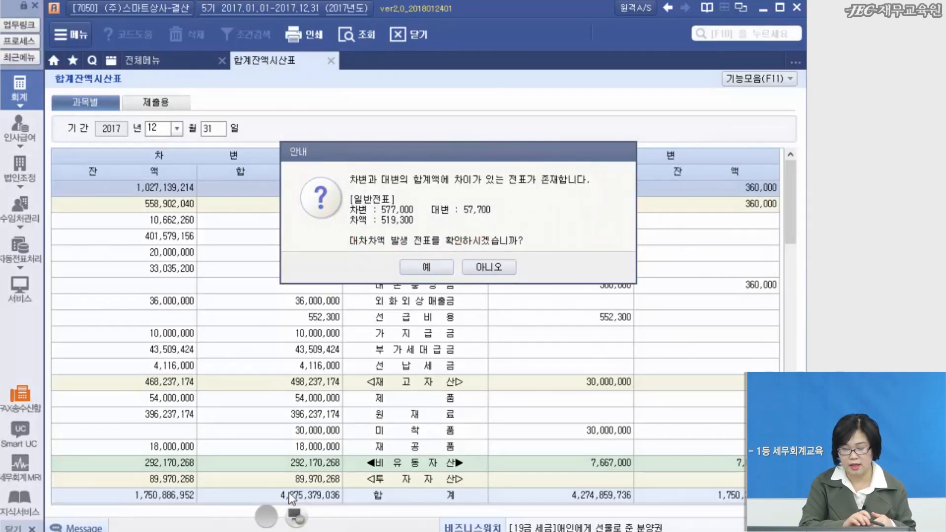
Open the list of unbalanced vouchers for 2017, compare the listed voucher's debit and credit amounts, and close the list
{"action": "left_click", "coordinate": [426, 268]}
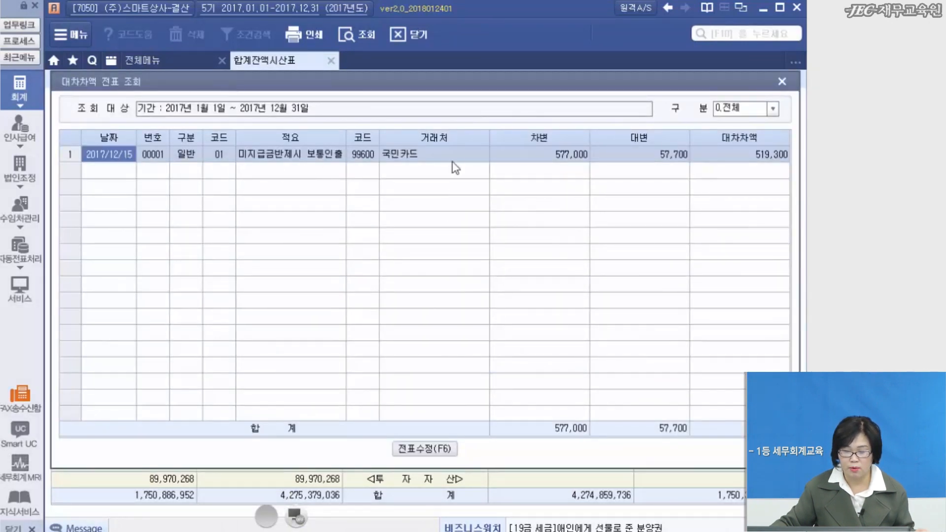
{"action": "left_click", "coordinate": [534, 158]}
{"action": "left_click", "coordinate": [654, 157]}
{"action": "left_click", "coordinate": [558, 156]}
{"action": "left_click", "coordinate": [625, 156]}
{"action": "left_click", "coordinate": [553, 160]}
{"action": "left_click", "coordinate": [616, 157]}
{"action": "left_click", "coordinate": [565, 156]}
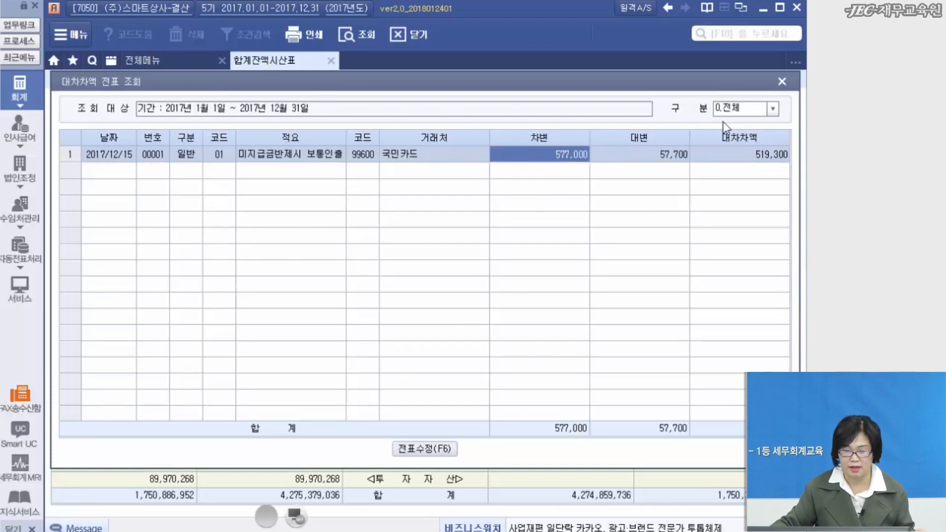
{"action": "left_click", "coordinate": [782, 82]}
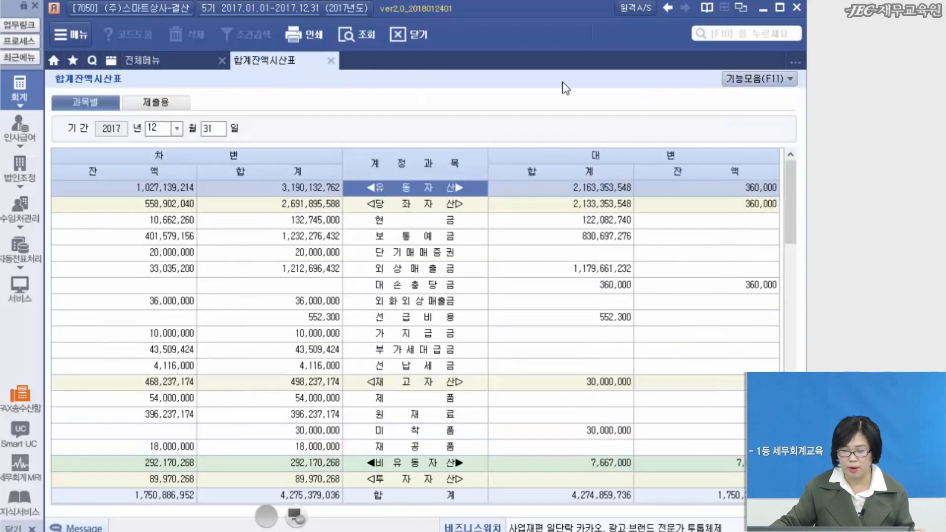
Bring up the 기초데이터 group of functions in the full program list
{"action": "left_click", "coordinate": [144, 64]}
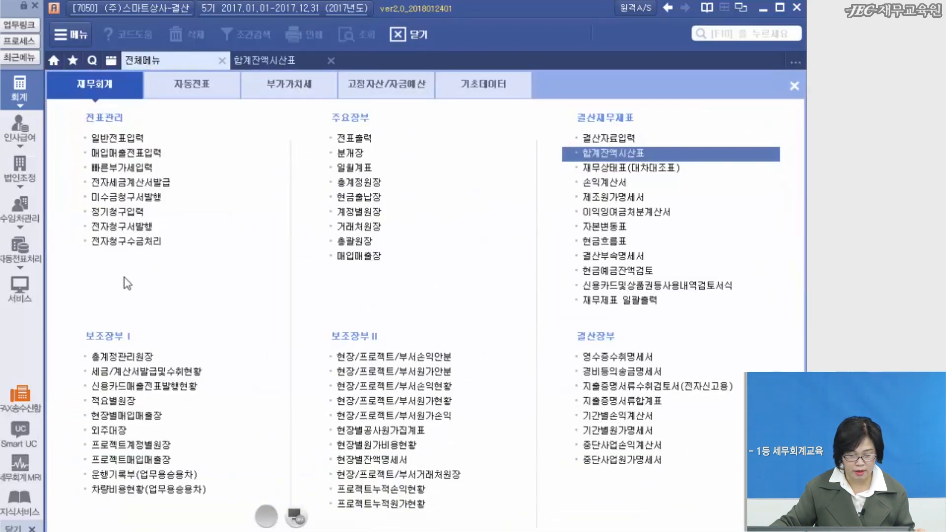
{"action": "left_click", "coordinate": [499, 88]}
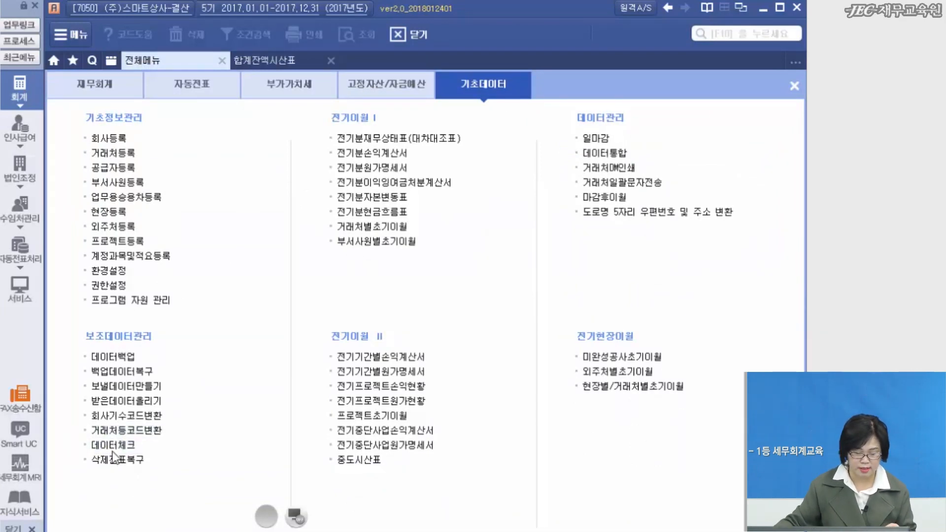
{"action": "left_click", "coordinate": [295, 516]}
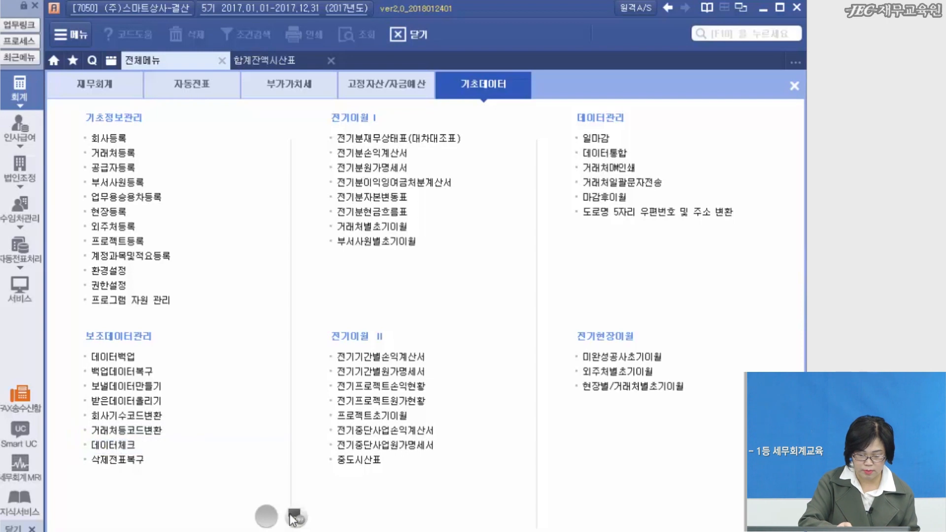
{"action": "left_click_drag", "start_coordinate": [498, 113], "coordinate": [536, 79]}
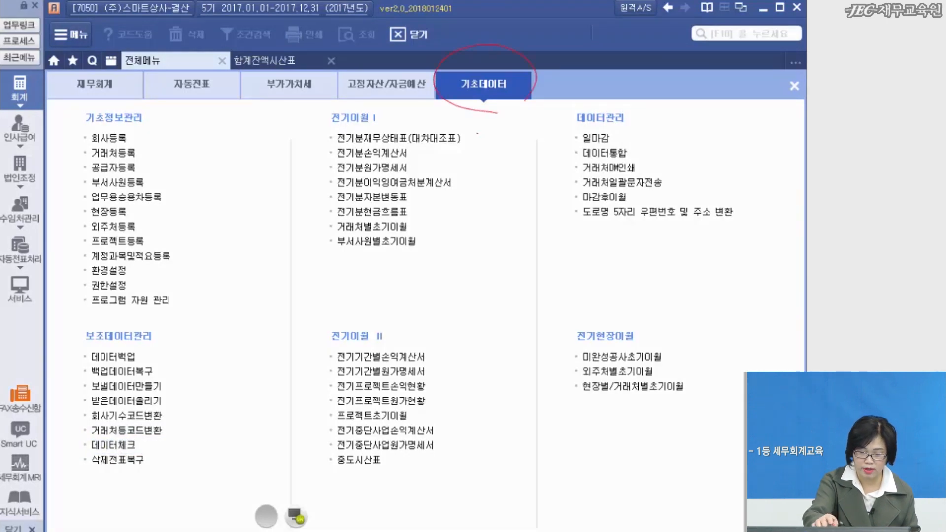
{"action": "mouse_move", "coordinate": [74, 457]}
{"action": "left_mouse_down"}
{"action": "mouse_move", "coordinate": [173, 450]}
{"action": "mouse_move", "coordinate": [76, 438]}
{"action": "left_mouse_up"}
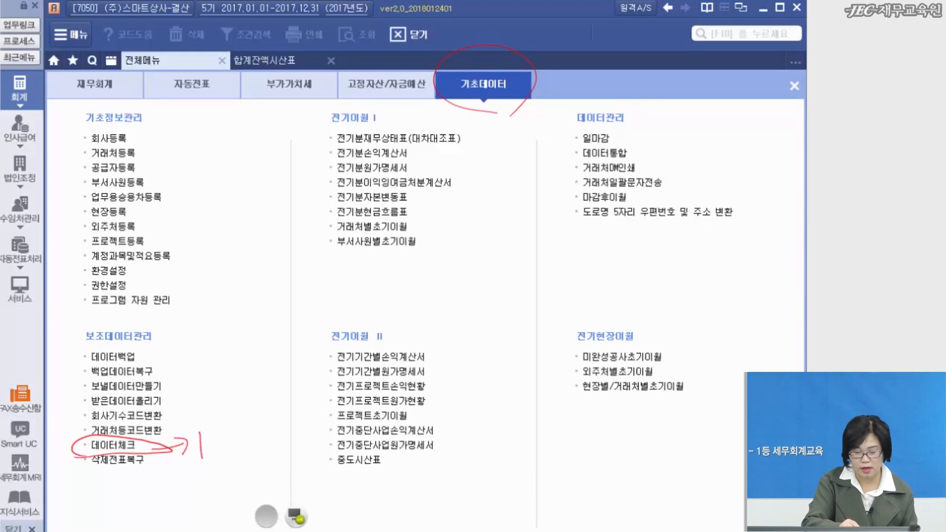
{"action": "mouse_move", "coordinate": [217, 440]}
{"action": "left_mouse_down"}
{"action": "mouse_move", "coordinate": [264, 420]}
{"action": "mouse_move", "coordinate": [294, 430]}
{"action": "mouse_move", "coordinate": [242, 365]}
{"action": "mouse_move", "coordinate": [313, 444]}
{"action": "left_mouse_up"}
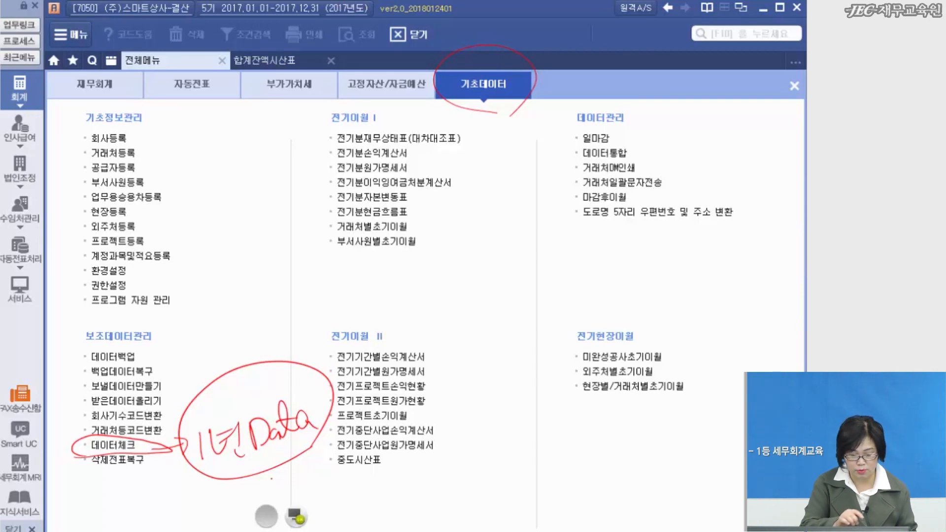
{"action": "left_click_drag", "start_coordinate": [70, 381], "coordinate": [75, 444]}
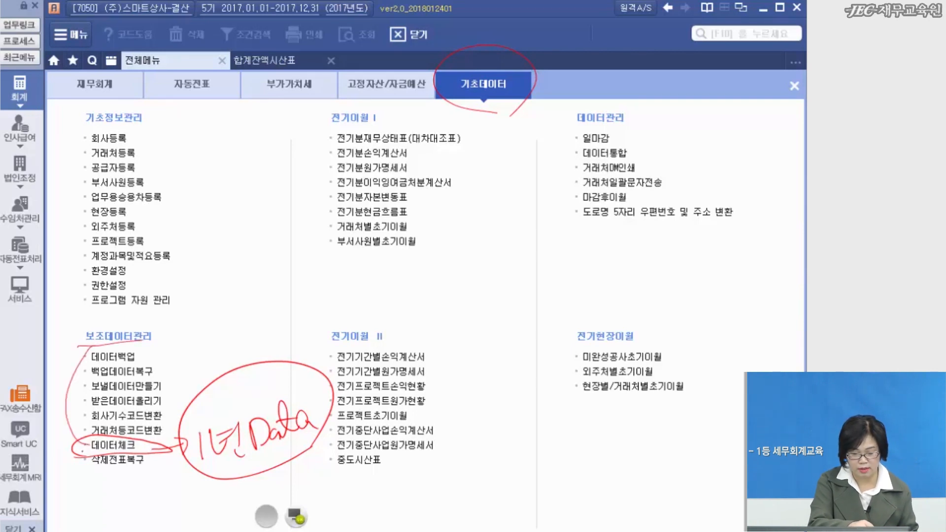
{"action": "left_click_drag", "start_coordinate": [198, 468], "coordinate": [307, 446]}
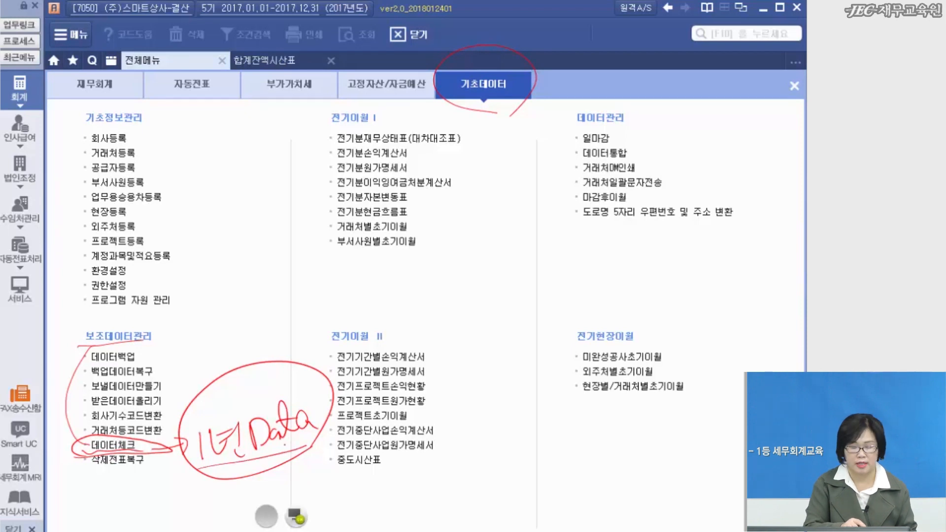
{"action": "left_click", "coordinate": [296, 516]}
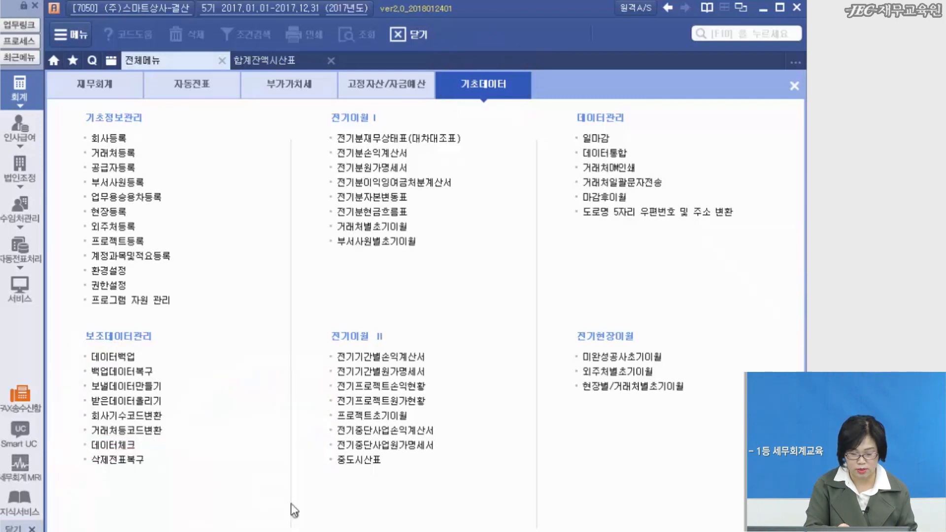
Open 데이터체크 and run the data inspection with the preset check conditions
{"action": "left_click", "coordinate": [111, 445]}
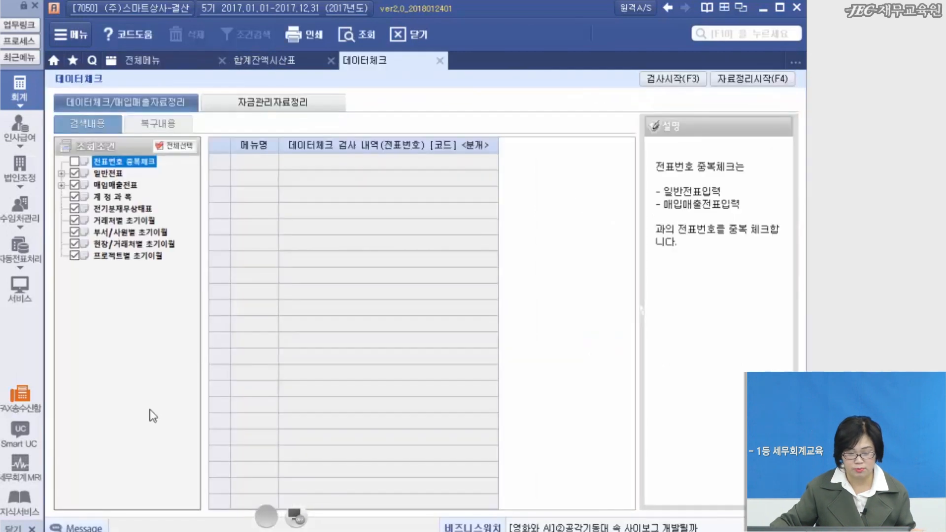
{"action": "left_click", "coordinate": [671, 82]}
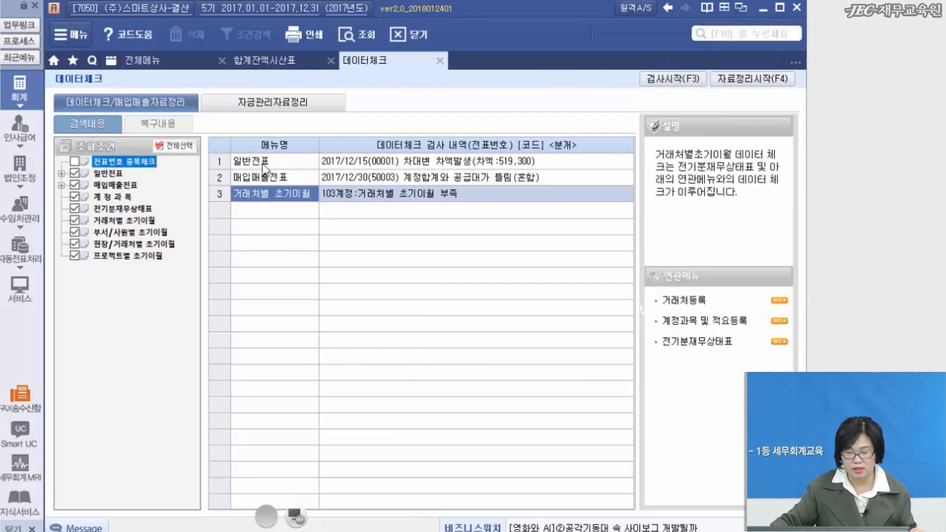
Examine the data check findings for 일반전표, 매입매출전표 and 거래처별 초기이월
{"action": "left_click", "coordinate": [379, 163]}
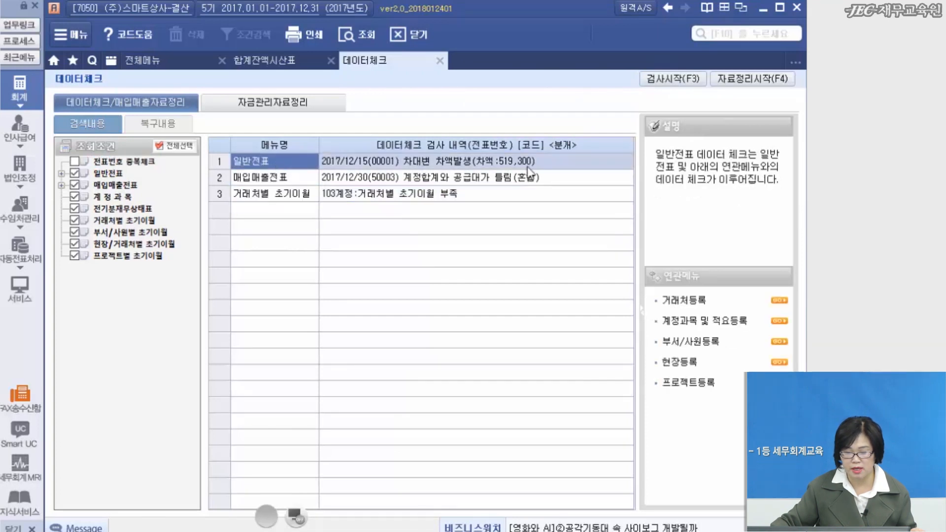
{"action": "left_click", "coordinate": [411, 180]}
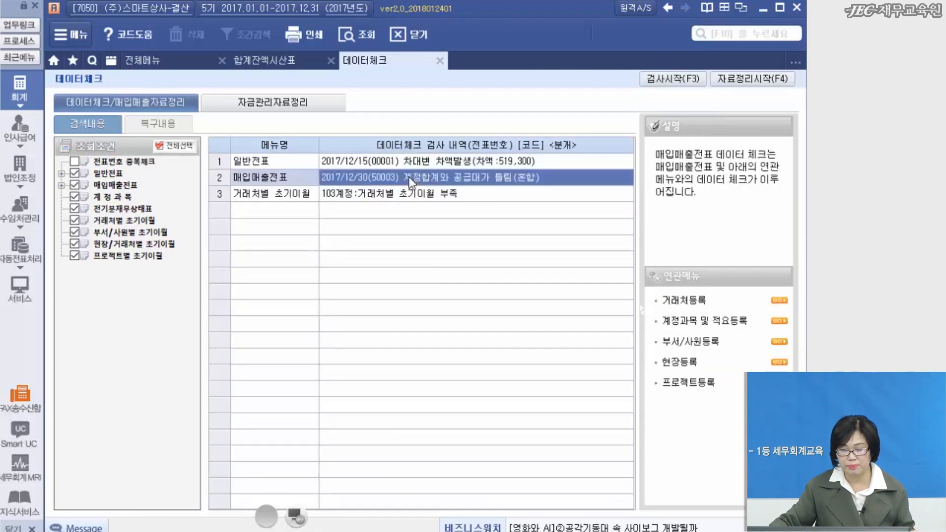
{"action": "left_click", "coordinate": [380, 194]}
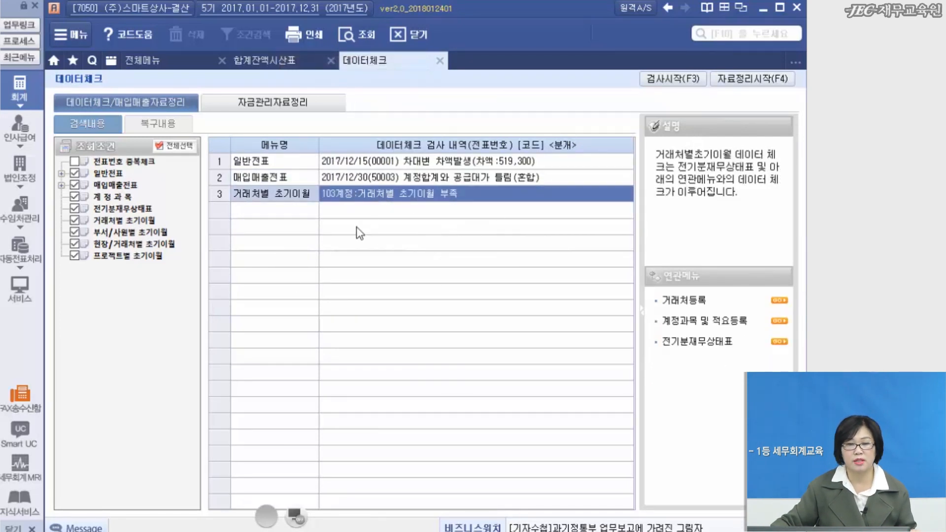
{"action": "left_click", "coordinate": [468, 167]}
{"action": "left_click", "coordinate": [460, 178]}
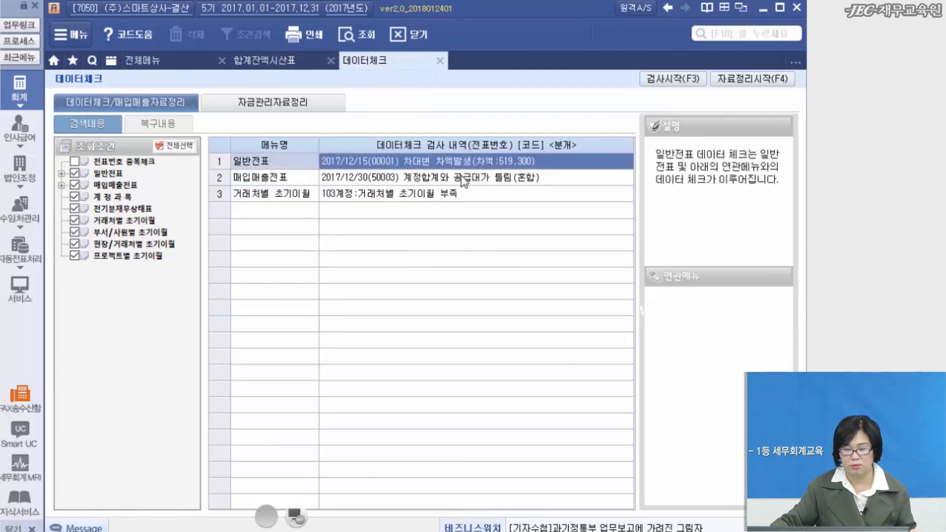
{"action": "left_click", "coordinate": [420, 202]}
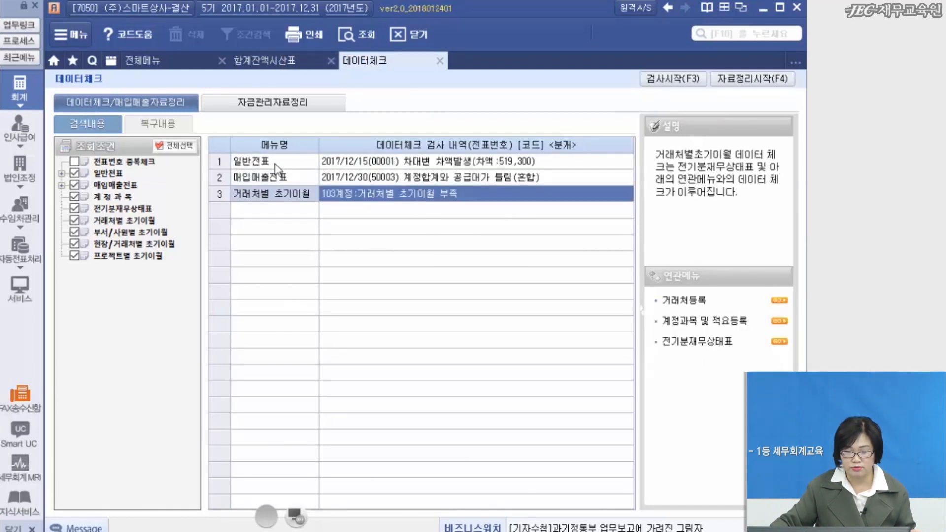
{"action": "left_click", "coordinate": [442, 166]}
{"action": "left_click", "coordinate": [442, 180]}
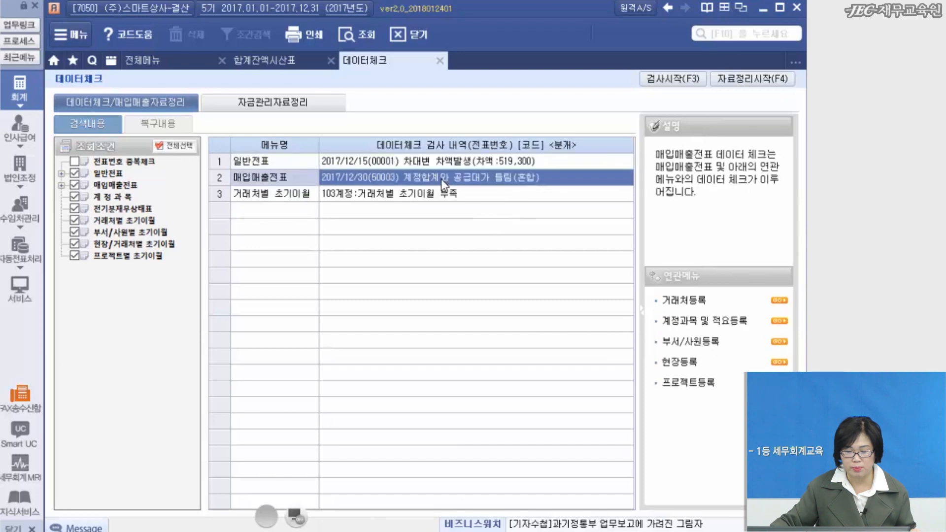
{"action": "left_click", "coordinate": [347, 167]}
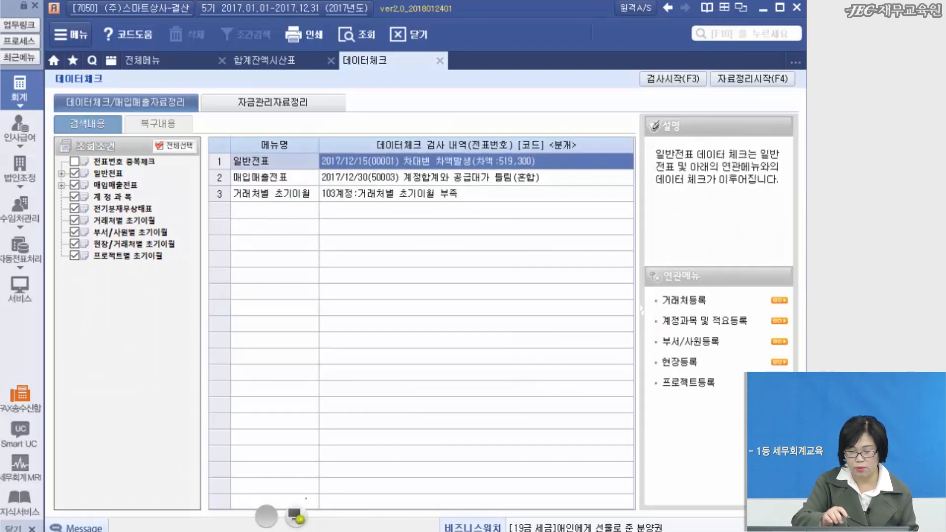
{"action": "left_click_drag", "start_coordinate": [395, 173], "coordinate": [392, 134]}
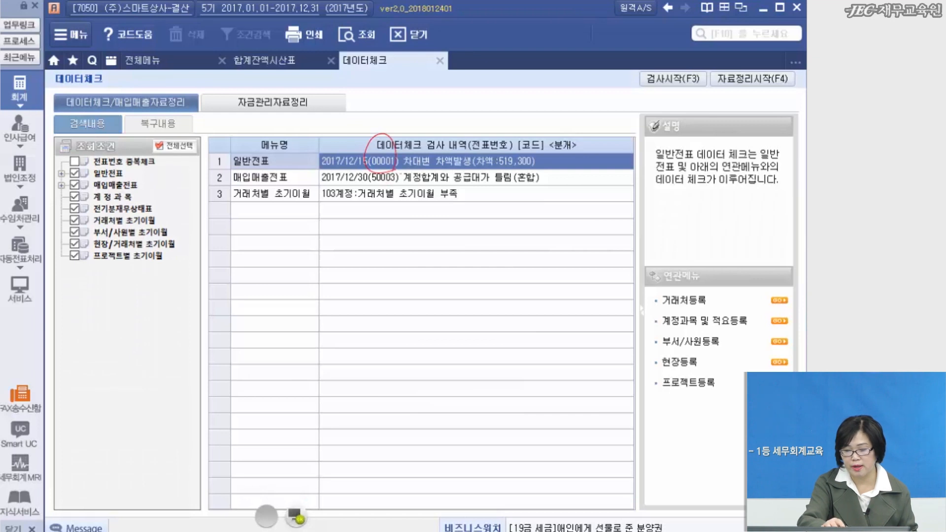
{"action": "left_click_drag", "start_coordinate": [434, 165], "coordinate": [463, 146]}
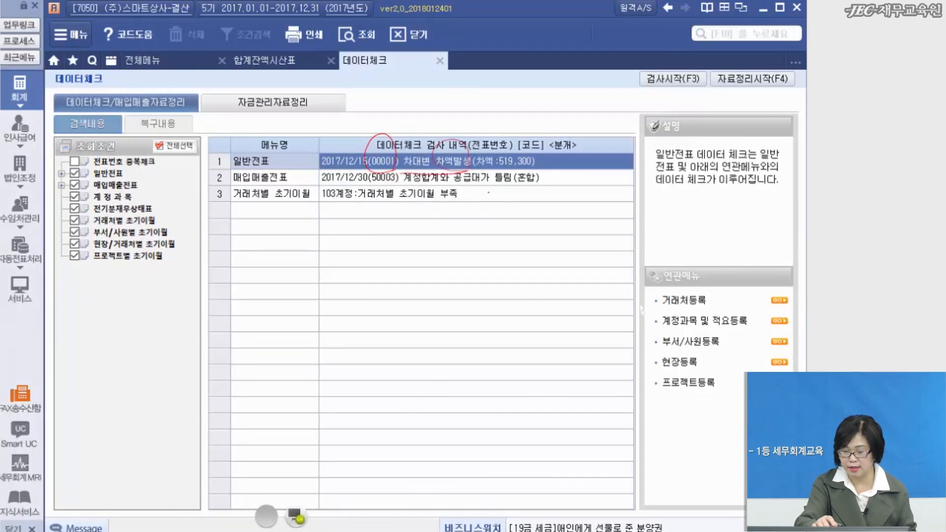
{"action": "mouse_move", "coordinate": [526, 170]}
{"action": "left_mouse_down"}
{"action": "mouse_move", "coordinate": [506, 130]}
{"action": "mouse_move", "coordinate": [532, 171]}
{"action": "left_mouse_up"}
{"action": "left_click_drag", "start_coordinate": [492, 139], "coordinate": [518, 136]}
{"action": "left_click_drag", "start_coordinate": [506, 127], "coordinate": [518, 146]}
{"action": "left_click_drag", "start_coordinate": [481, 144], "coordinate": [526, 146]}
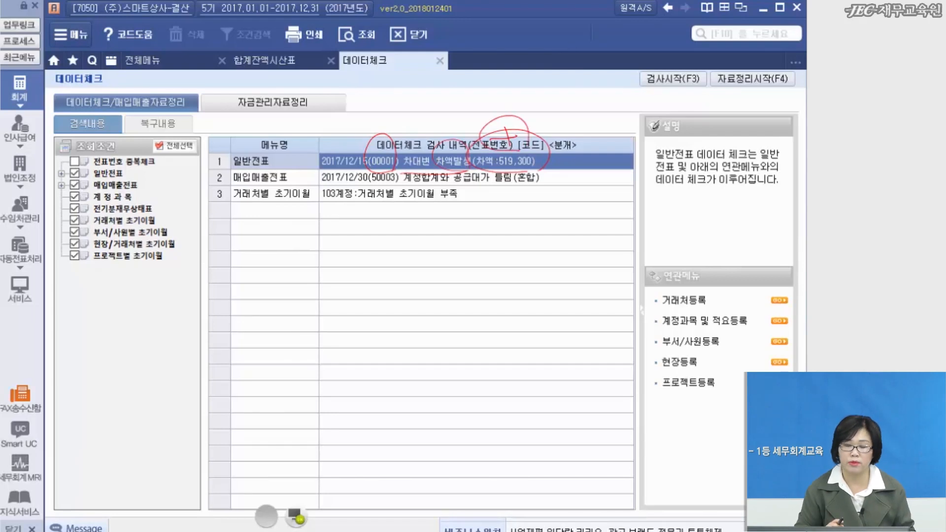
{"action": "left_click", "coordinate": [297, 515]}
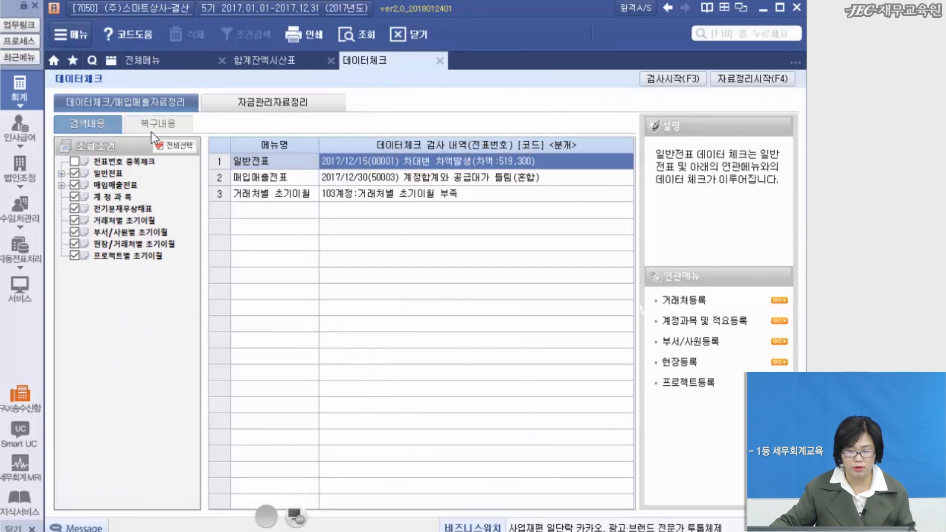
Open 일반전표입력, switch it to monthly entry and load the vouchers dated December 15
{"action": "left_click", "coordinate": [145, 63]}
{"action": "left_click", "coordinate": [89, 88]}
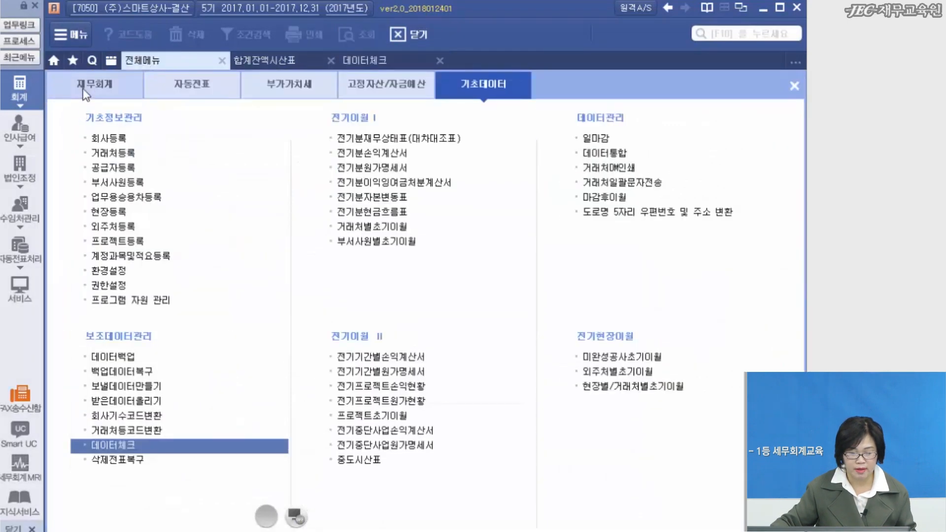
{"action": "left_click", "coordinate": [114, 140]}
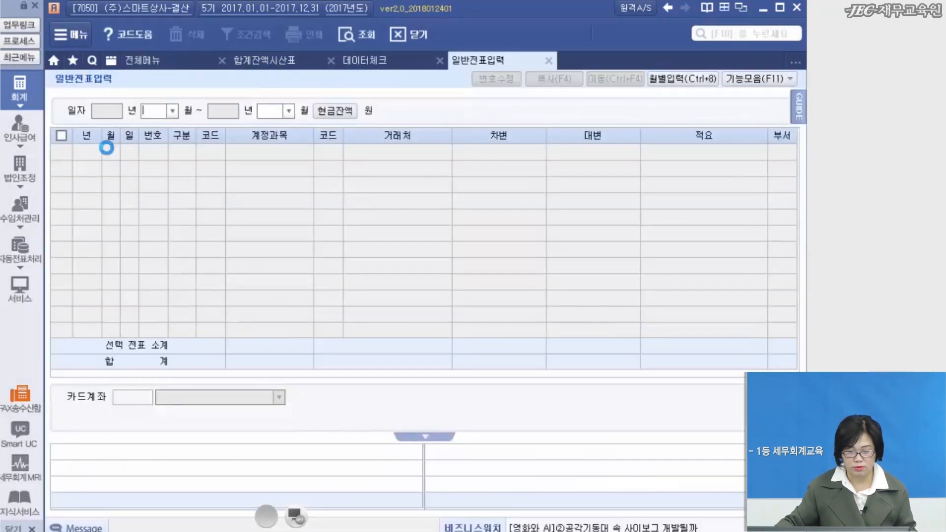
{"action": "left_click", "coordinate": [673, 80]}
{"action": "key", "text": "Return"}
{"action": "type", "text": "15"}
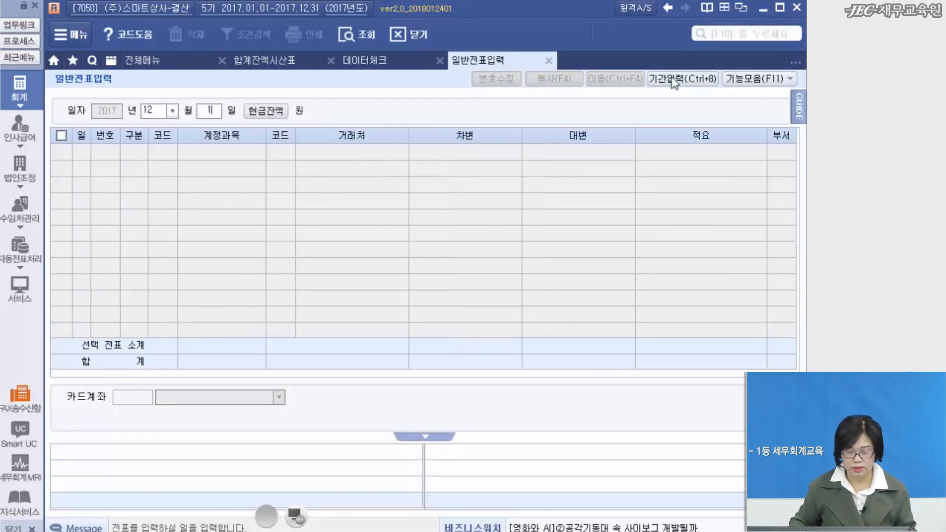
{"action": "key", "text": "Return"}
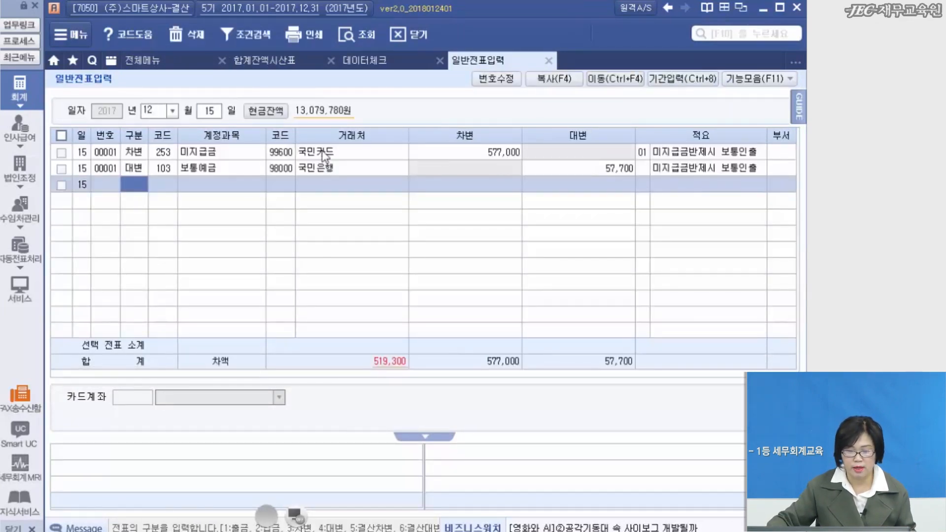
Compare the debit amount of the 미지급금 line with the credit amount of the 보통예금 line in voucher 00001
{"action": "left_click", "coordinate": [361, 149]}
{"action": "left_click", "coordinate": [572, 169]}
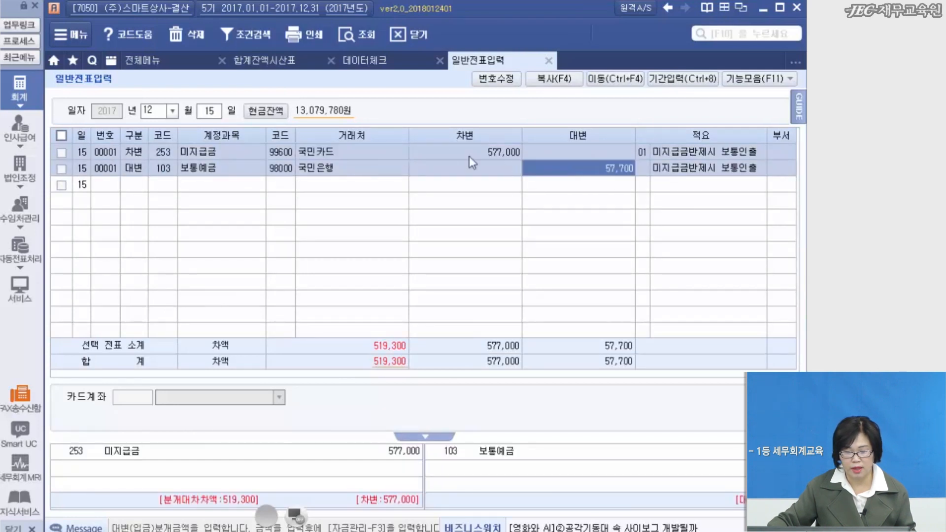
{"action": "left_click", "coordinate": [443, 148]}
{"action": "left_click", "coordinate": [554, 175]}
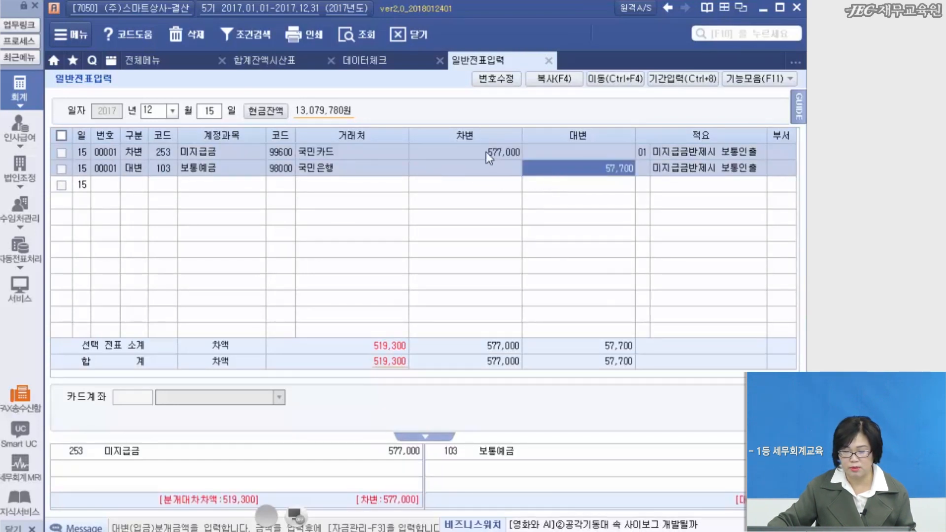
{"action": "left_click", "coordinate": [475, 150]}
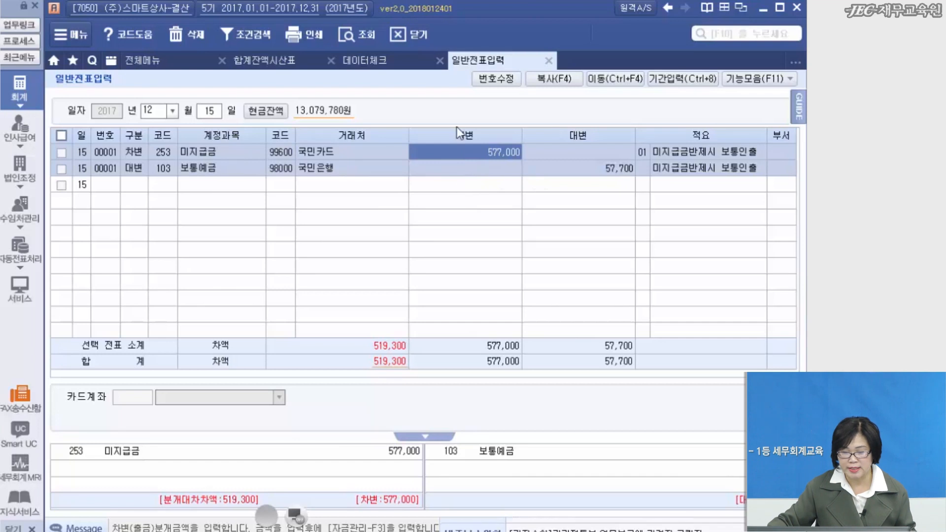
Check the 보통예금 credit amount in the December 15 voucher 00001 for an entry error against its 미지급금 debit
{"action": "left_click", "coordinate": [574, 169]}
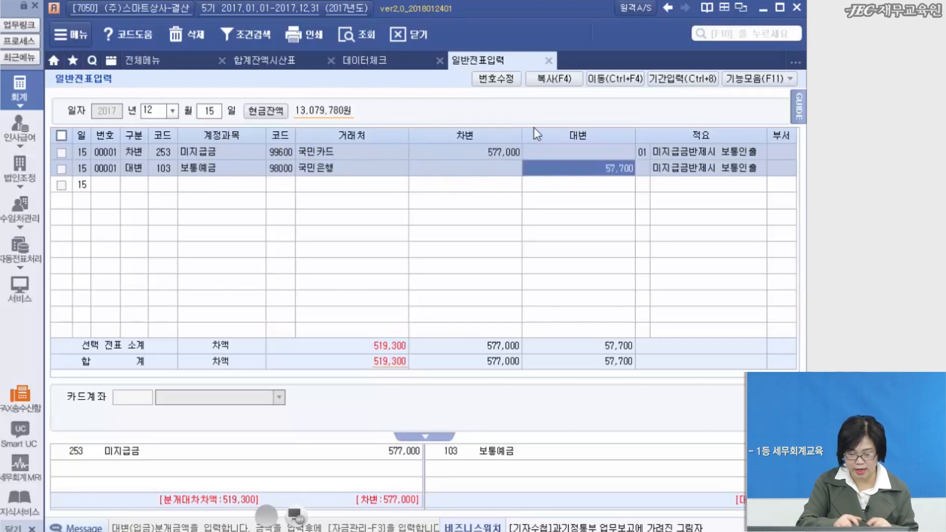
{"action": "left_click", "coordinate": [295, 517]}
{"action": "left_click_drag", "start_coordinate": [498, 168], "coordinate": [515, 158]}
{"action": "left_click_drag", "start_coordinate": [626, 182], "coordinate": [632, 149]}
{"action": "left_click_drag", "start_coordinate": [424, 175], "coordinate": [686, 183]}
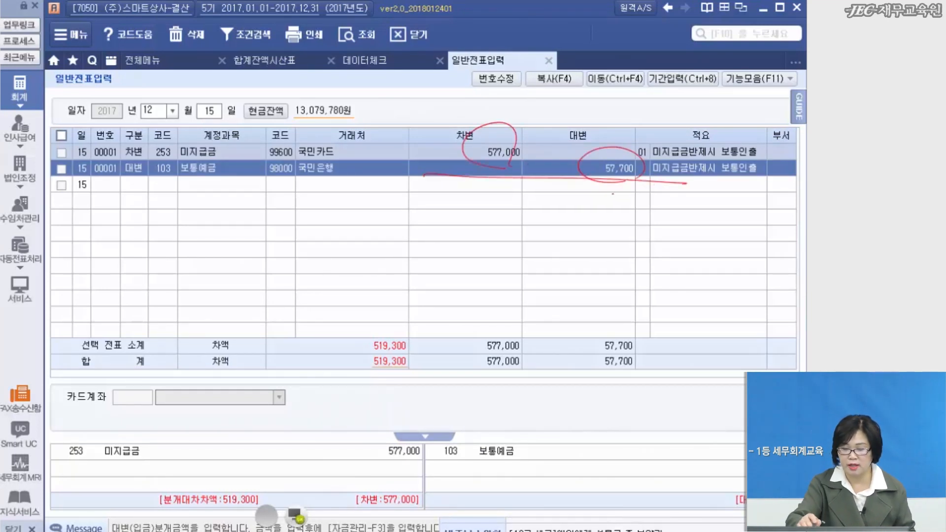
{"action": "mouse_move", "coordinate": [485, 170]}
{"action": "left_mouse_down"}
{"action": "mouse_move", "coordinate": [526, 198]}
{"action": "mouse_move", "coordinate": [593, 170]}
{"action": "left_mouse_up"}
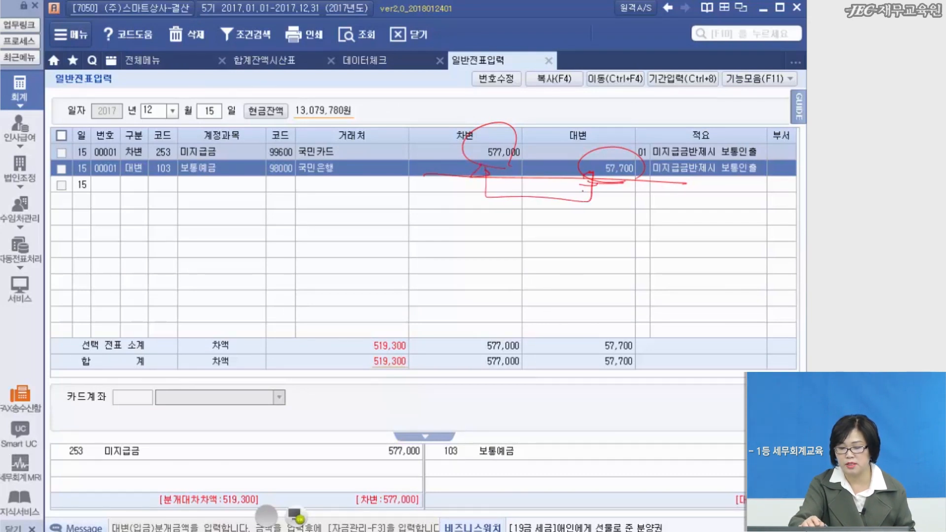
{"action": "left_click_drag", "start_coordinate": [594, 172], "coordinate": [602, 213]}
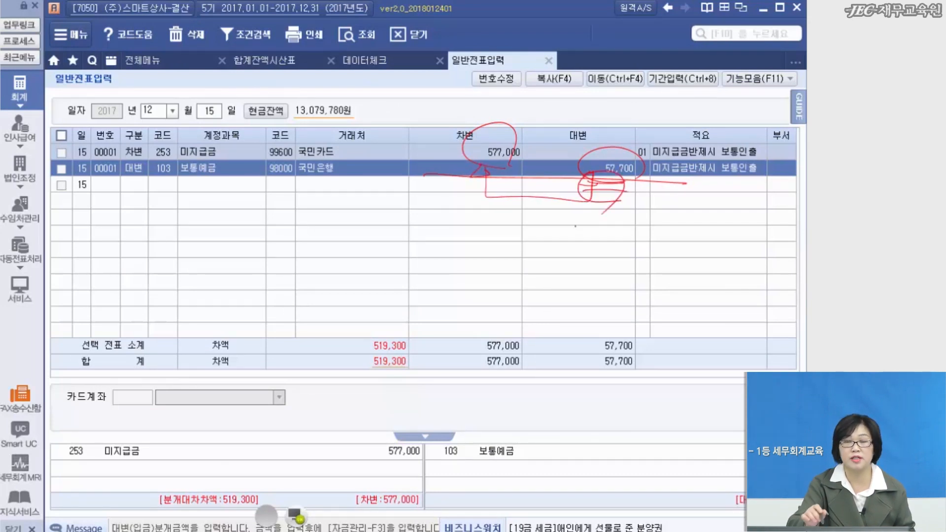
{"action": "left_click", "coordinate": [294, 517]}
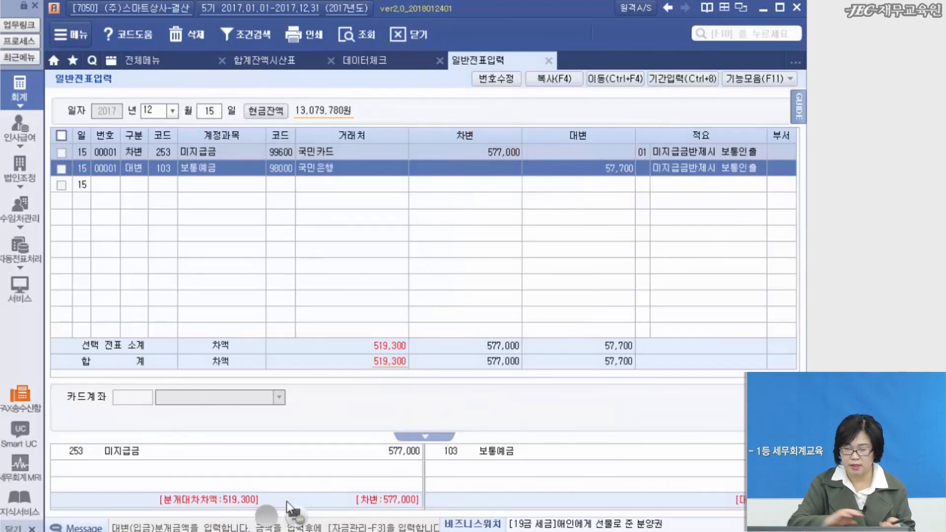
Set the 보통예금 credit amount in the December 15 voucher 00001 to 577,000
{"action": "left_click", "coordinate": [482, 152]}
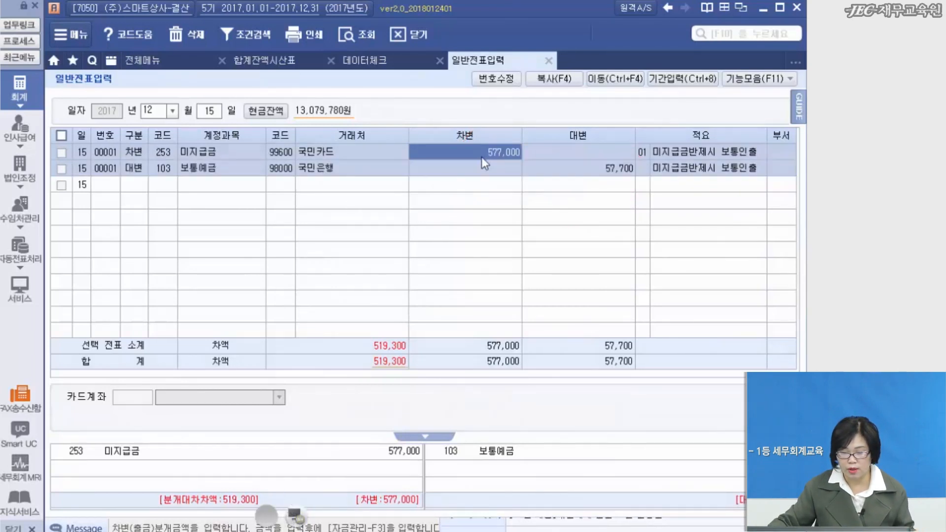
{"action": "left_click", "coordinate": [584, 173]}
{"action": "type", "text": "577,000"}
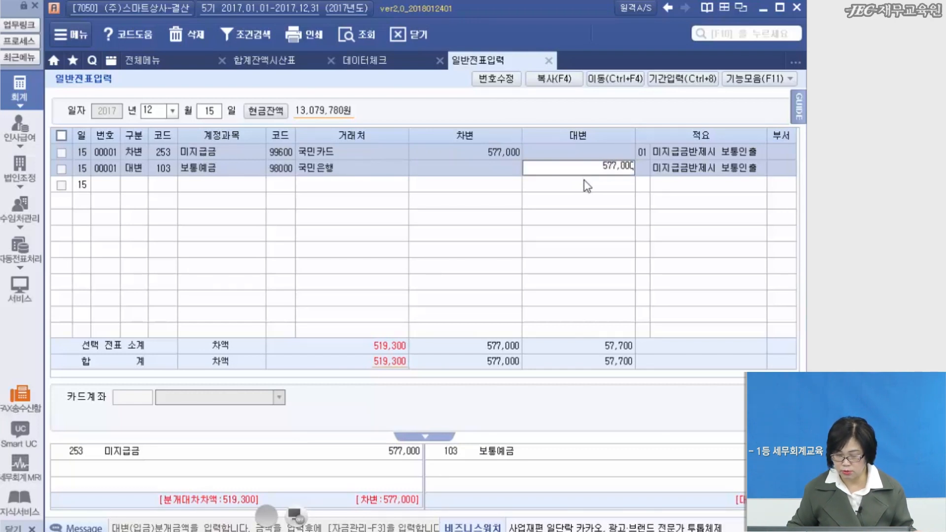
{"action": "key", "text": "Return"}
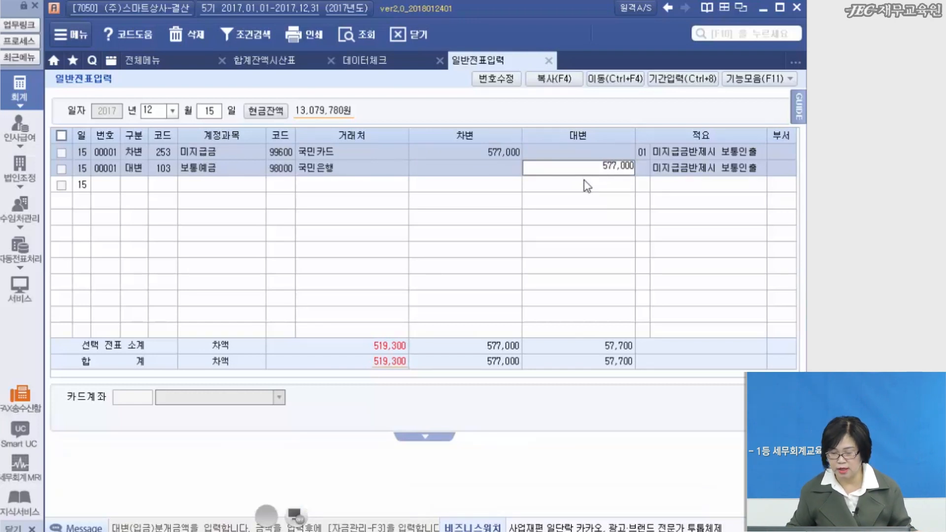
{"action": "left_click", "coordinate": [463, 152]}
{"action": "left_click", "coordinate": [548, 169]}
{"action": "left_click", "coordinate": [472, 150]}
{"action": "left_click", "coordinate": [567, 171]}
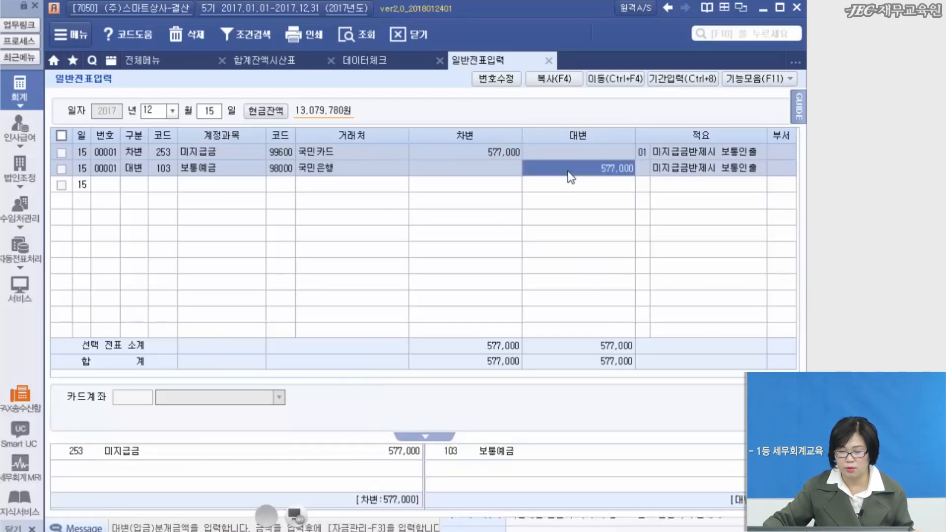
{"action": "left_click", "coordinate": [477, 189]}
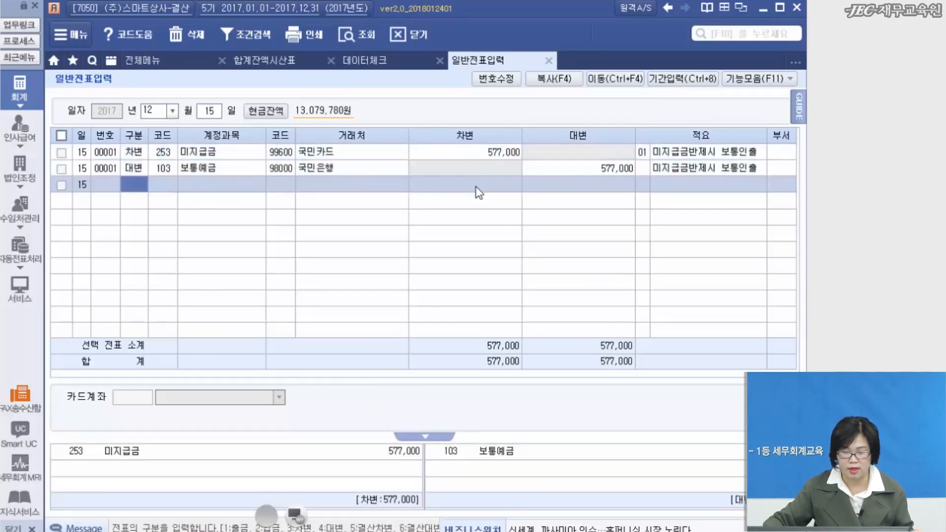
Return to 데이터체크 and rerun the data inspection with the same check conditions
{"action": "left_click", "coordinate": [364, 60]}
{"action": "left_click", "coordinate": [685, 80]}
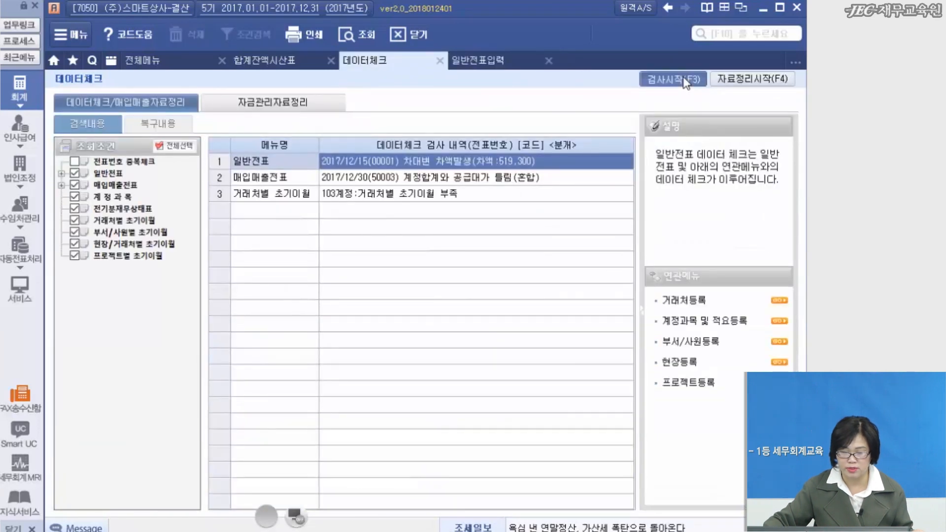
{"action": "left_click", "coordinate": [440, 161]}
{"action": "left_click", "coordinate": [440, 178]}
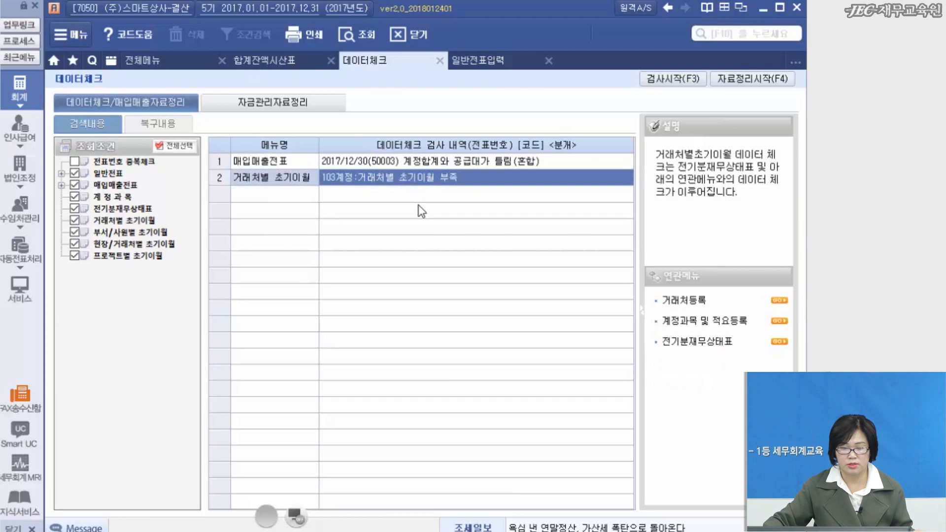
Re-query the 합계잔액시산표, and review the remaining 데이터체크 findings for 매입매출전표 and 거래처별 초기이월
{"action": "left_click", "coordinate": [256, 64]}
{"action": "left_click", "coordinate": [370, 34]}
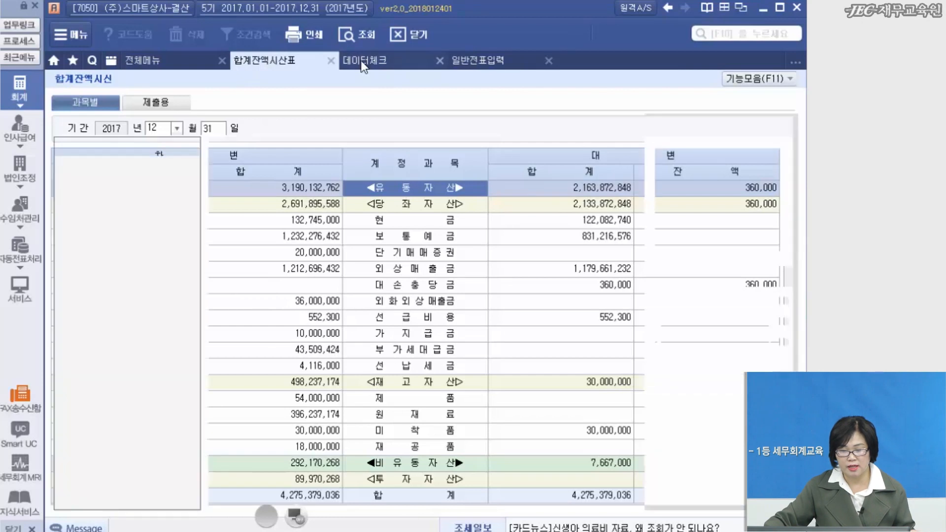
{"action": "left_click", "coordinate": [361, 60]}
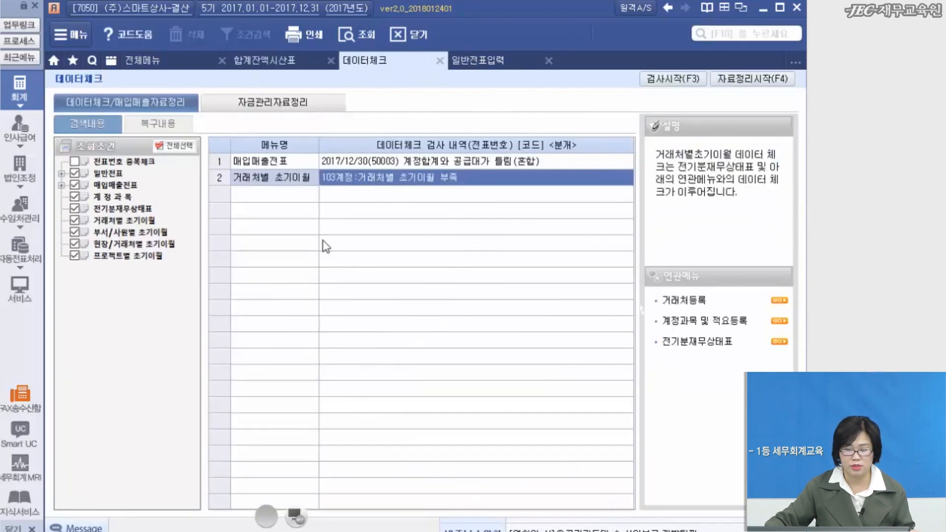
{"action": "left_click", "coordinate": [448, 160]}
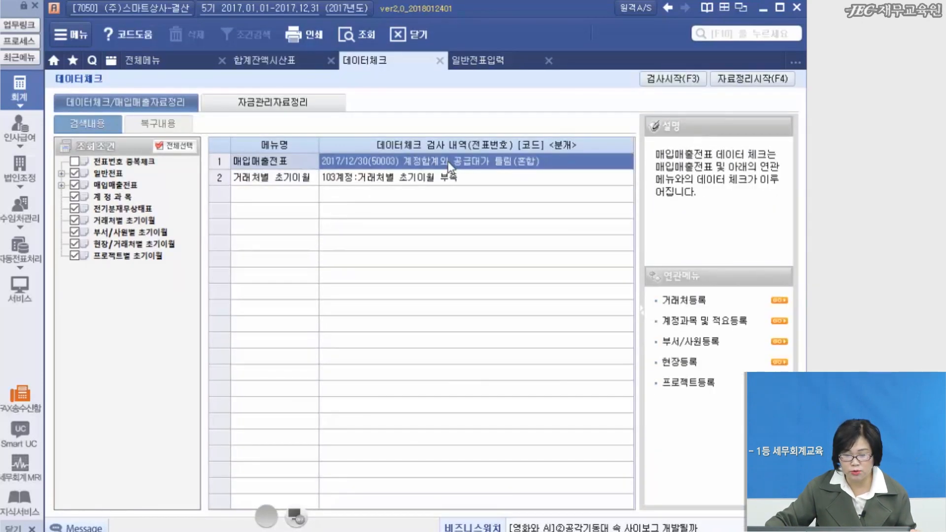
{"action": "left_click", "coordinate": [418, 177]}
{"action": "left_click", "coordinate": [421, 161]}
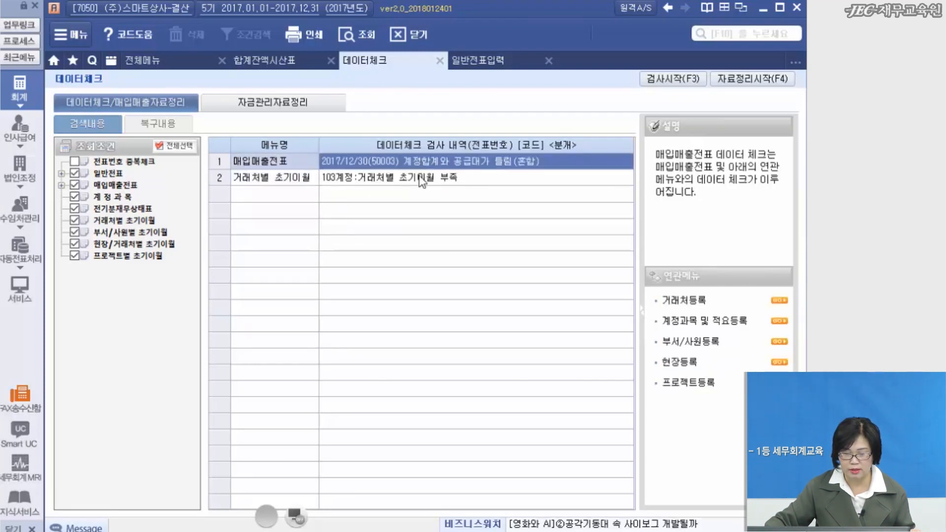
{"action": "key", "text": "Down"}
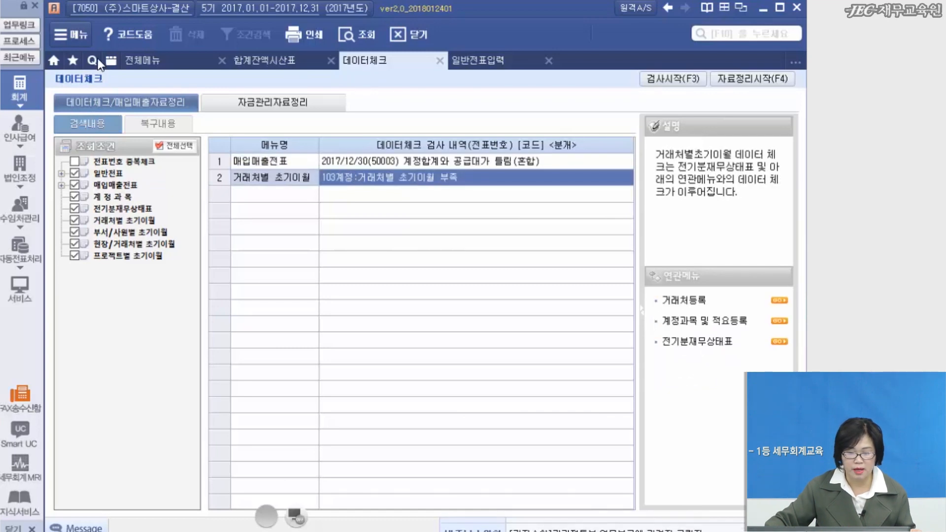
Open 매입매출전표입력 and load the purchase and sales vouchers dated December 30
{"action": "left_click", "coordinate": [143, 61]}
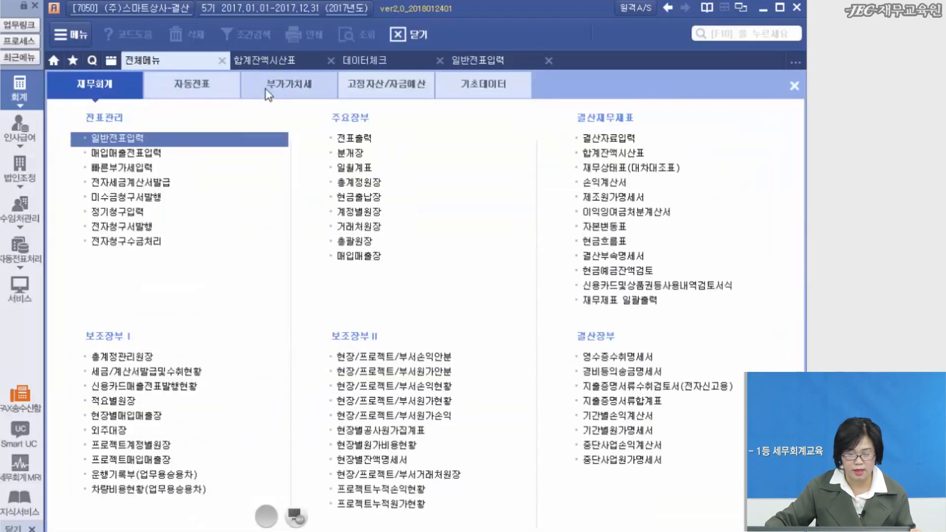
{"action": "left_click", "coordinate": [135, 157]}
{"action": "type", "text": "30"}
{"action": "key", "text": "Return"}
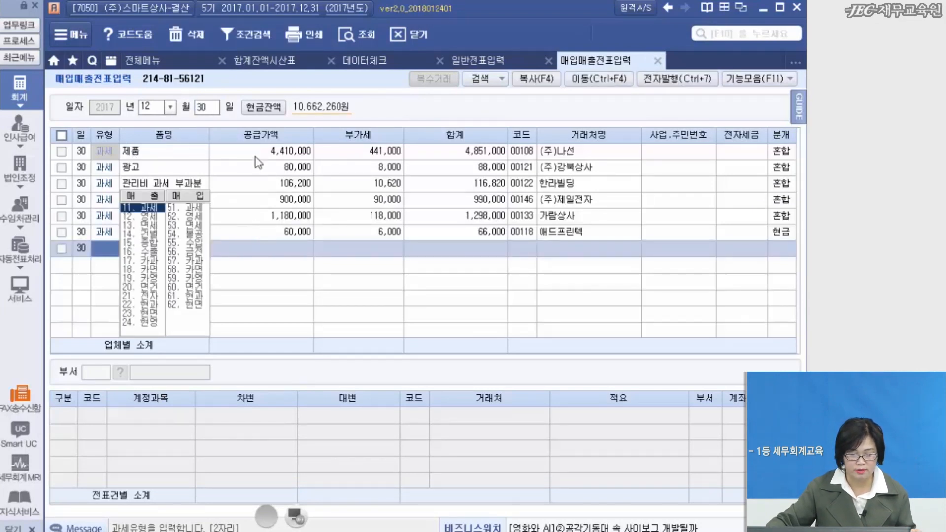
Look up the flagged voucher number in 데이터체크 and select voucher 50003, 관리비 과세 부과분, in the December 30 list
{"action": "left_click", "coordinate": [373, 58]}
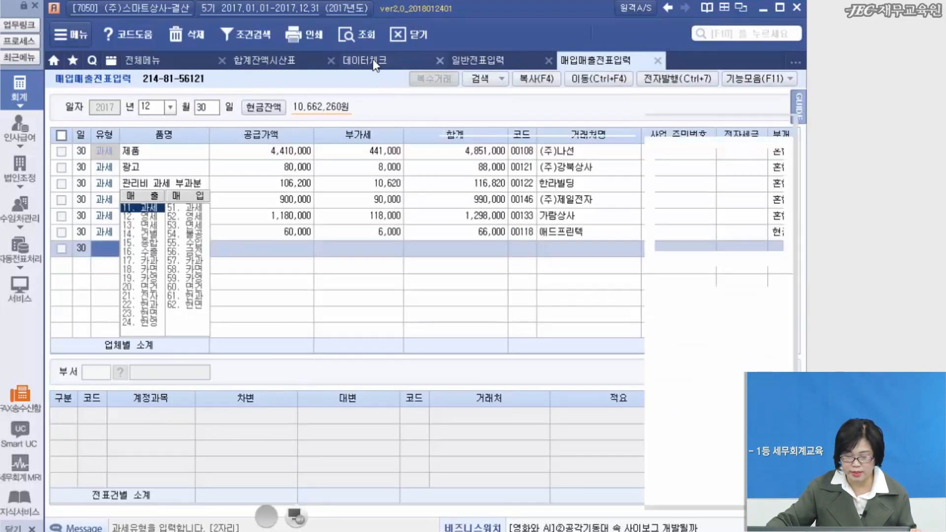
{"action": "left_click", "coordinate": [345, 163]}
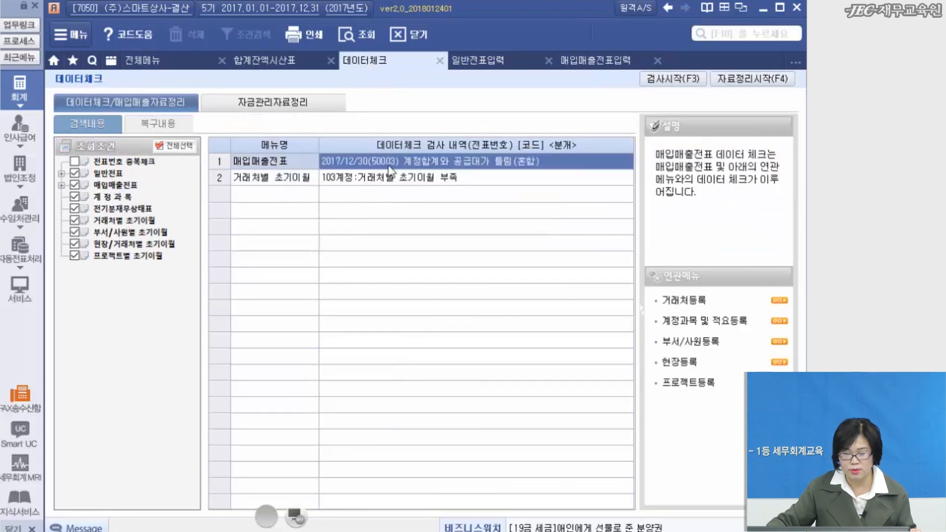
{"action": "left_click", "coordinate": [611, 60]}
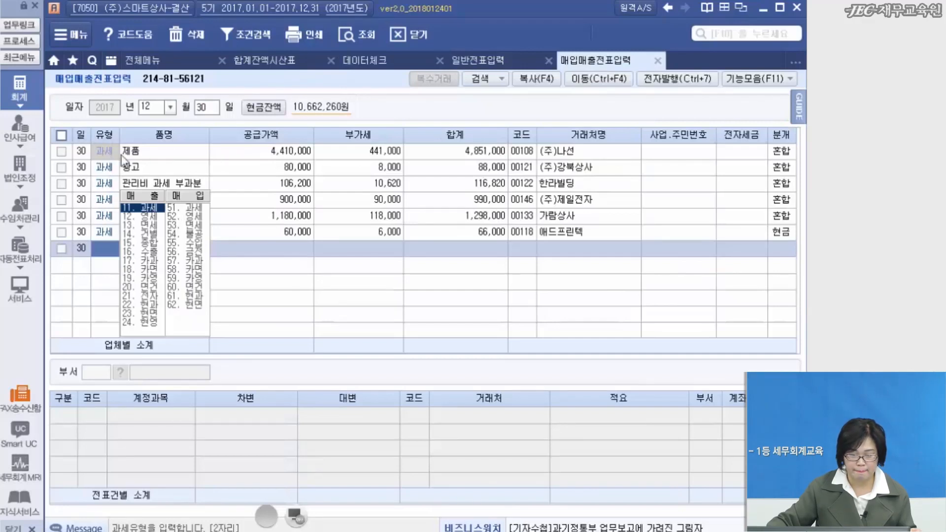
{"action": "left_click", "coordinate": [113, 220]}
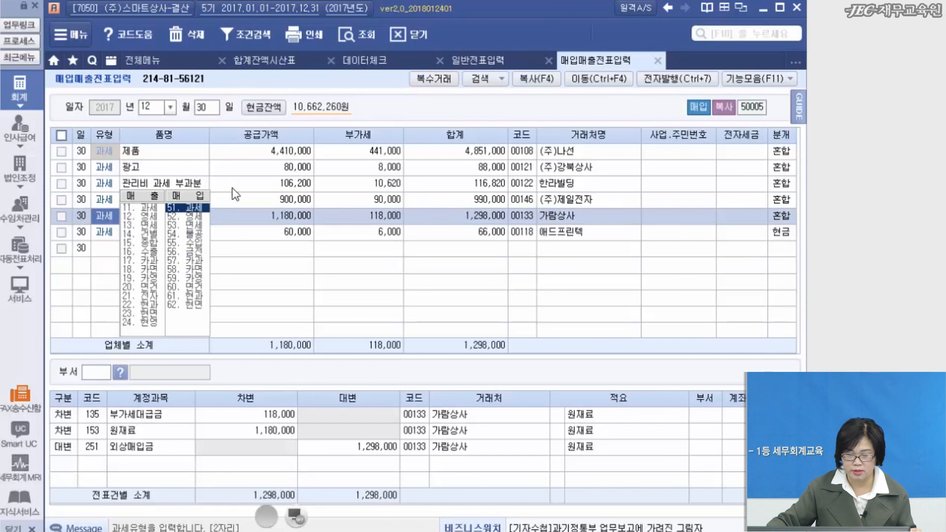
{"action": "left_click", "coordinate": [256, 188]}
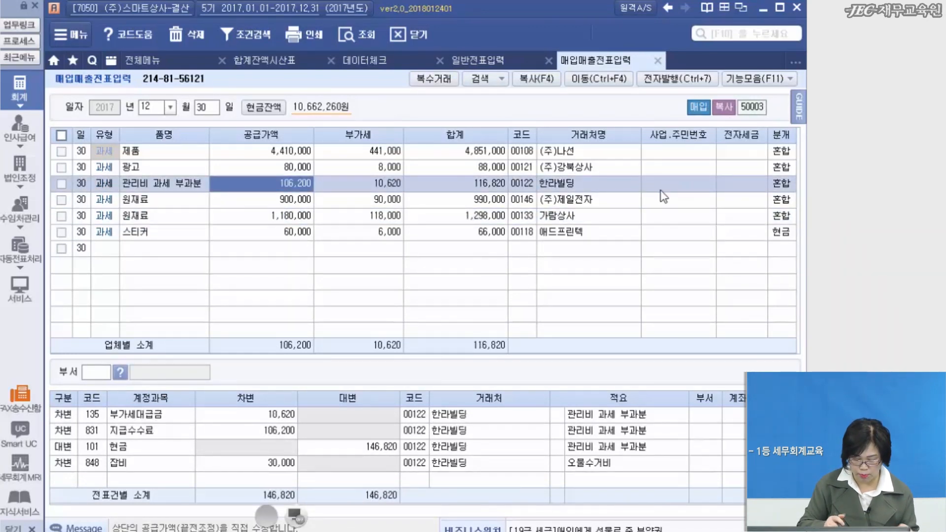
Examine the date, voucher number, item, 공급가액, 부가세 and 합계 (공급대가) of voucher 50003
{"action": "left_click", "coordinate": [293, 514]}
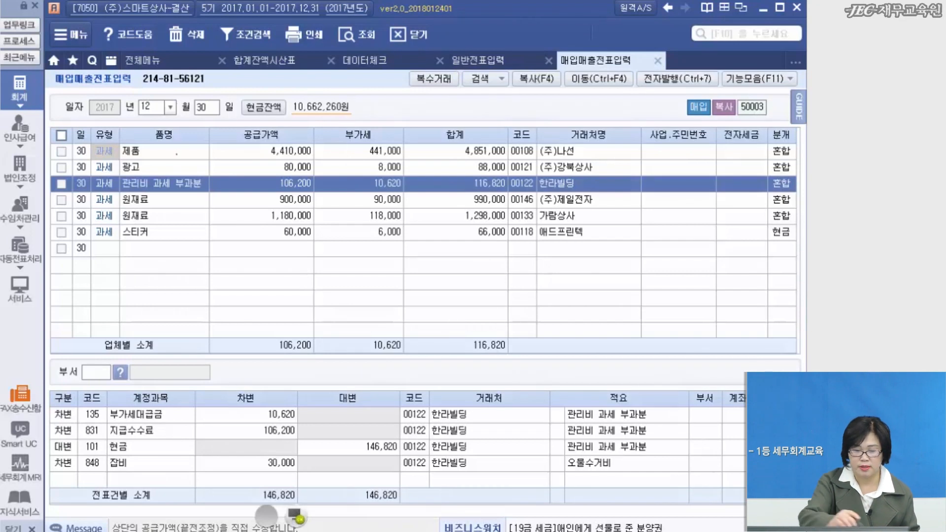
{"action": "left_click_drag", "start_coordinate": [214, 119], "coordinate": [147, 79]}
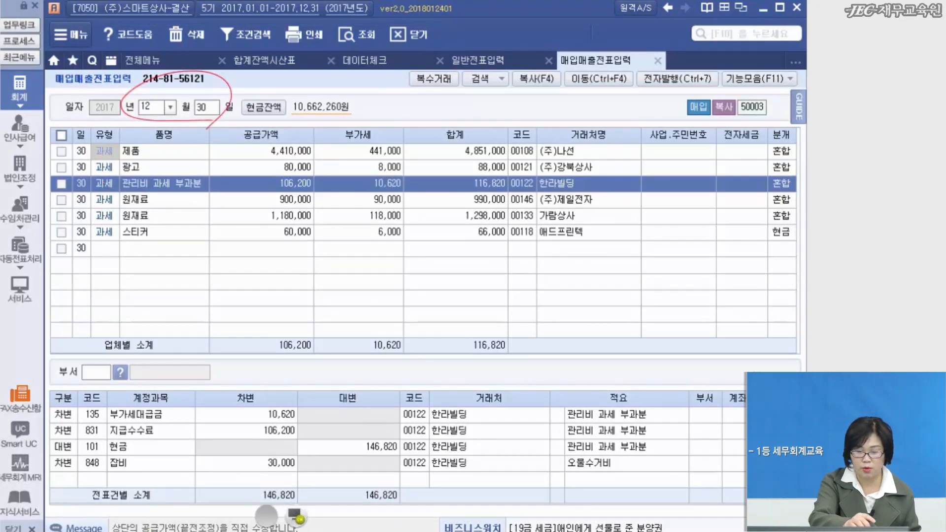
{"action": "mouse_move", "coordinate": [737, 117]}
{"action": "left_mouse_down"}
{"action": "mouse_move", "coordinate": [781, 102]}
{"action": "mouse_move", "coordinate": [744, 123]}
{"action": "left_mouse_up"}
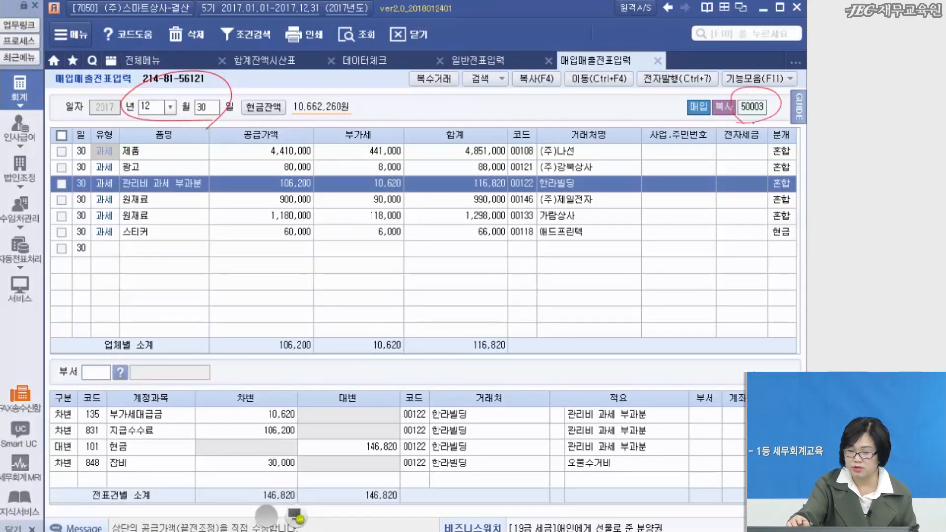
{"action": "mouse_move", "coordinate": [86, 174]}
{"action": "left_mouse_down"}
{"action": "mouse_move", "coordinate": [79, 196]}
{"action": "mouse_move", "coordinate": [216, 196]}
{"action": "mouse_move", "coordinate": [118, 178]}
{"action": "left_mouse_up"}
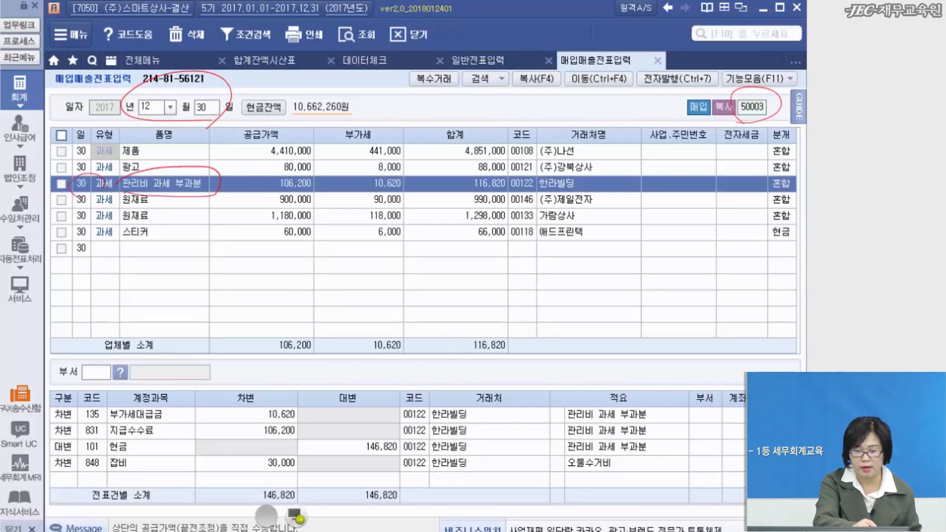
{"action": "left_click_drag", "start_coordinate": [235, 197], "coordinate": [402, 195]}
{"action": "mouse_move", "coordinate": [302, 197]}
{"action": "left_mouse_down"}
{"action": "mouse_move", "coordinate": [261, 181]}
{"action": "mouse_move", "coordinate": [321, 195]}
{"action": "left_mouse_up"}
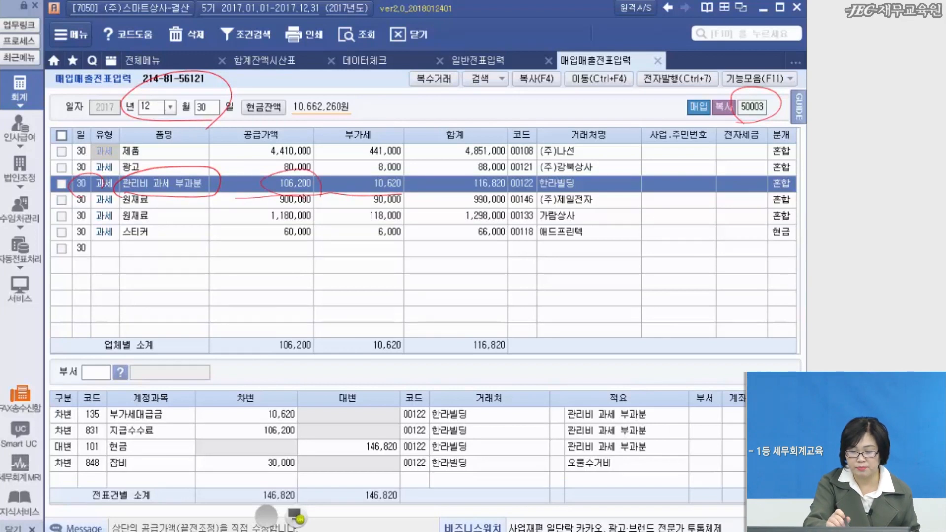
{"action": "mouse_move", "coordinate": [304, 197]}
{"action": "left_mouse_down"}
{"action": "mouse_move", "coordinate": [287, 173]}
{"action": "mouse_move", "coordinate": [322, 196]}
{"action": "left_mouse_up"}
{"action": "mouse_move", "coordinate": [400, 195]}
{"action": "left_mouse_down"}
{"action": "mouse_move", "coordinate": [353, 182]}
{"action": "mouse_move", "coordinate": [466, 190]}
{"action": "mouse_move", "coordinate": [508, 173]}
{"action": "mouse_move", "coordinate": [420, 233]}
{"action": "mouse_move", "coordinate": [428, 257]}
{"action": "mouse_move", "coordinate": [416, 261]}
{"action": "left_mouse_up"}
{"action": "left_click", "coordinate": [419, 253]}
{"action": "mouse_move", "coordinate": [403, 263]}
{"action": "left_mouse_down"}
{"action": "mouse_move", "coordinate": [438, 261]}
{"action": "mouse_move", "coordinate": [420, 274]}
{"action": "mouse_move", "coordinate": [445, 260]}
{"action": "left_mouse_up"}
{"action": "mouse_move", "coordinate": [432, 262]}
{"action": "left_mouse_down"}
{"action": "mouse_move", "coordinate": [463, 257]}
{"action": "mouse_move", "coordinate": [449, 269]}
{"action": "mouse_move", "coordinate": [513, 273]}
{"action": "left_mouse_up"}
{"action": "left_click_drag", "start_coordinate": [526, 249], "coordinate": [525, 282]}
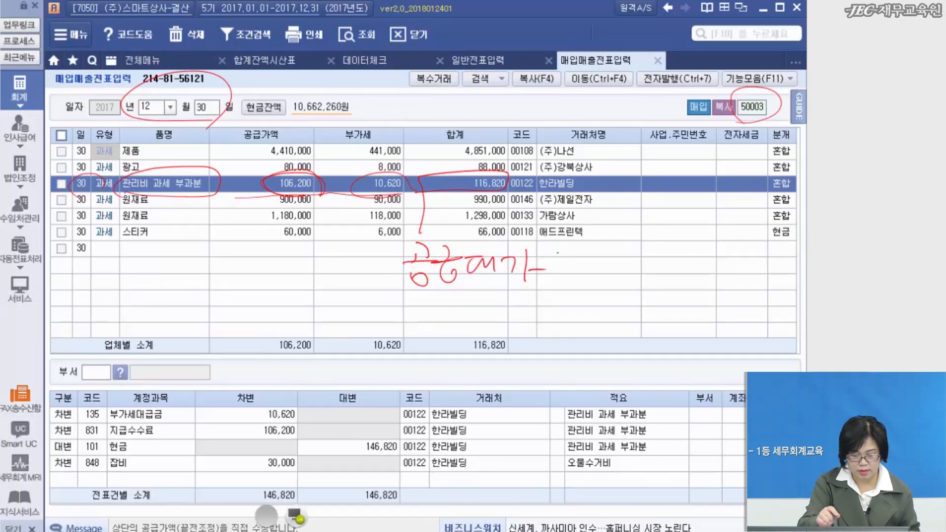
Compare the debit and credit totals of voucher 50003's journal entry with its 공급대가, including the 잡비 debit line
{"action": "mouse_move", "coordinate": [273, 393]}
{"action": "left_mouse_down"}
{"action": "mouse_move", "coordinate": [205, 391]}
{"action": "mouse_move", "coordinate": [186, 501]}
{"action": "mouse_move", "coordinate": [295, 499]}
{"action": "mouse_move", "coordinate": [270, 383]}
{"action": "left_mouse_up"}
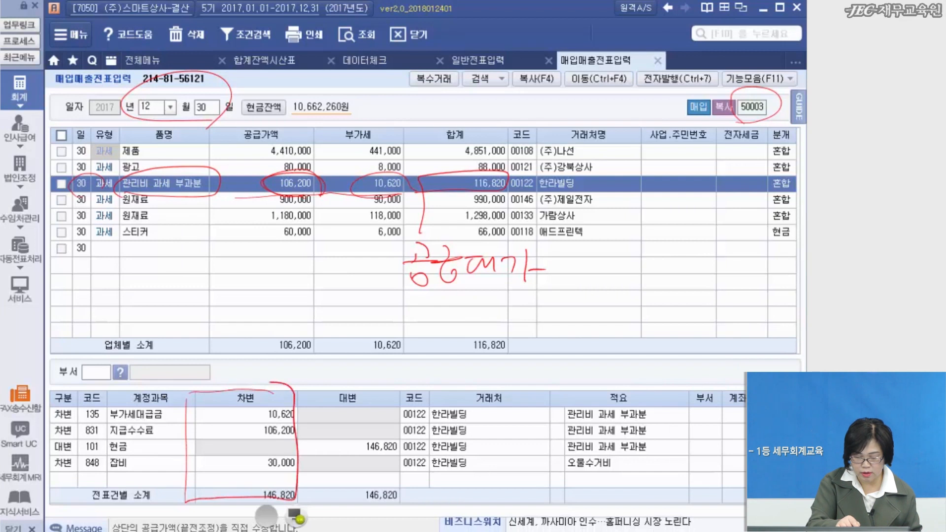
{"action": "mouse_move", "coordinate": [340, 380]}
{"action": "left_mouse_down"}
{"action": "mouse_move", "coordinate": [300, 444]}
{"action": "mouse_move", "coordinate": [409, 500]}
{"action": "mouse_move", "coordinate": [377, 380]}
{"action": "left_mouse_up"}
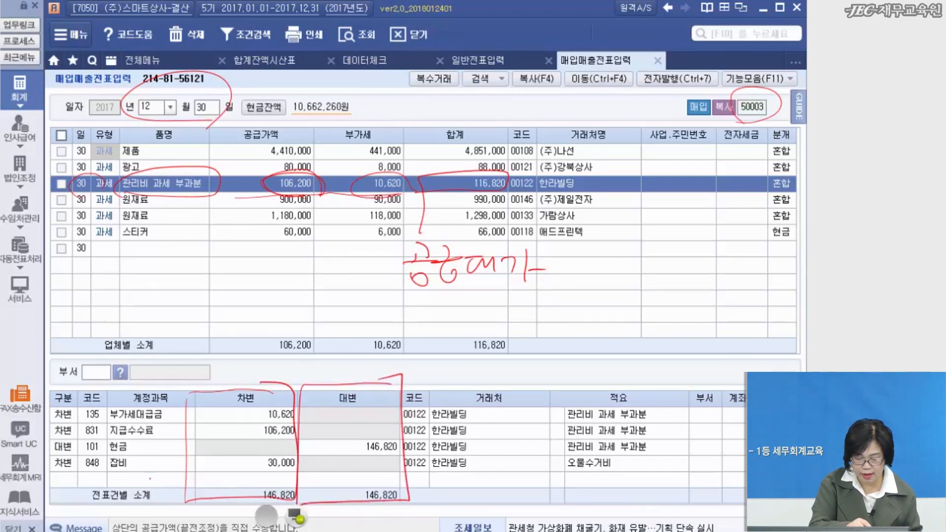
{"action": "left_click_drag", "start_coordinate": [490, 163], "coordinate": [493, 194]}
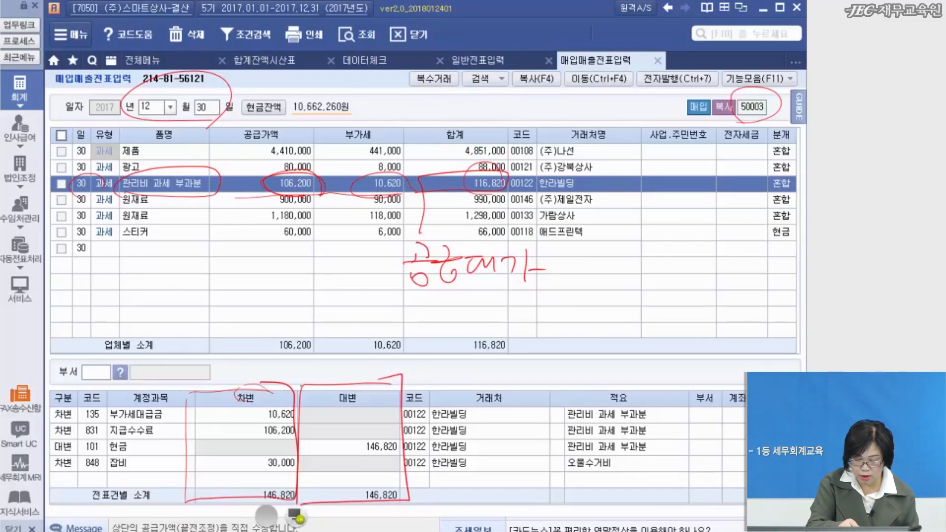
{"action": "left_click_drag", "start_coordinate": [363, 377], "coordinate": [362, 399]}
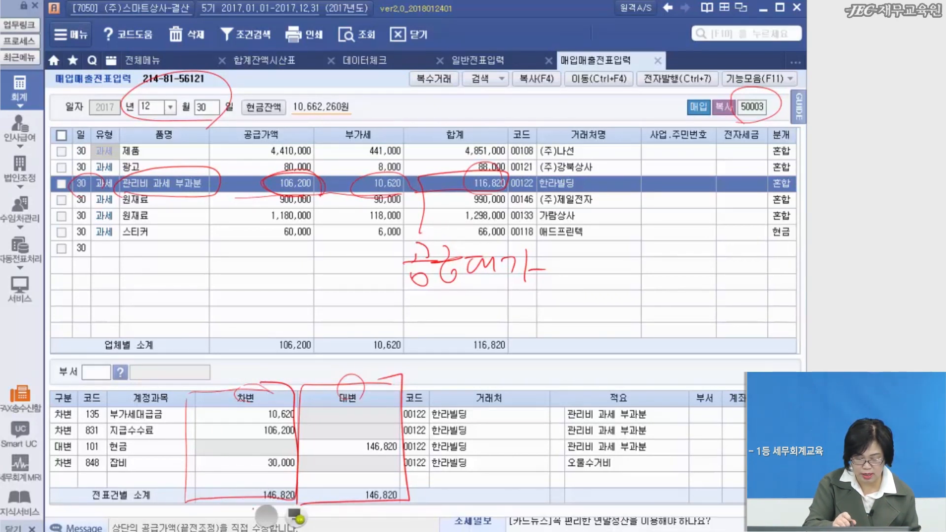
{"action": "mouse_move", "coordinate": [280, 444]}
{"action": "left_mouse_down"}
{"action": "mouse_move", "coordinate": [294, 474]}
{"action": "mouse_move", "coordinate": [288, 443]}
{"action": "left_mouse_up"}
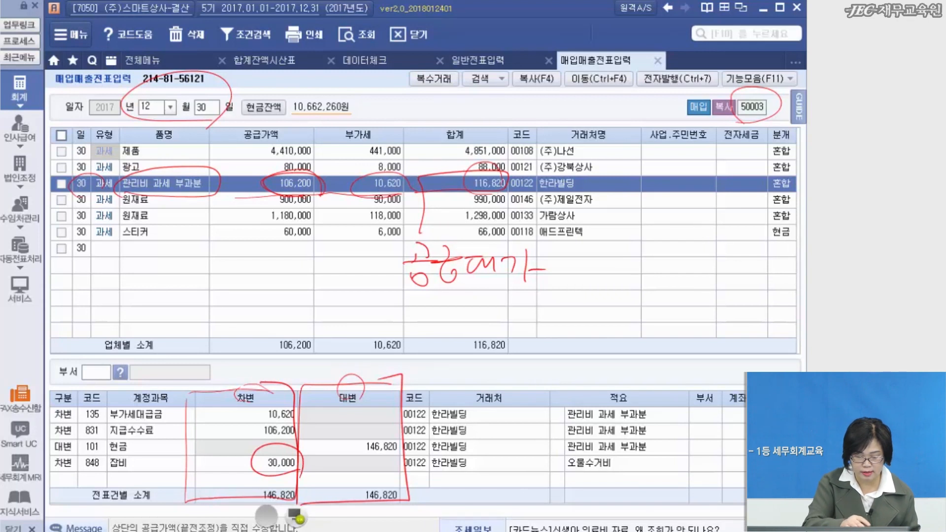
Examine voucher 50003's 지급수수료 and 잡비 lines together with their 적요, 관리비 과세 부과분 and 오물수거비
{"action": "left_click_drag", "start_coordinate": [264, 195], "coordinate": [581, 198]}
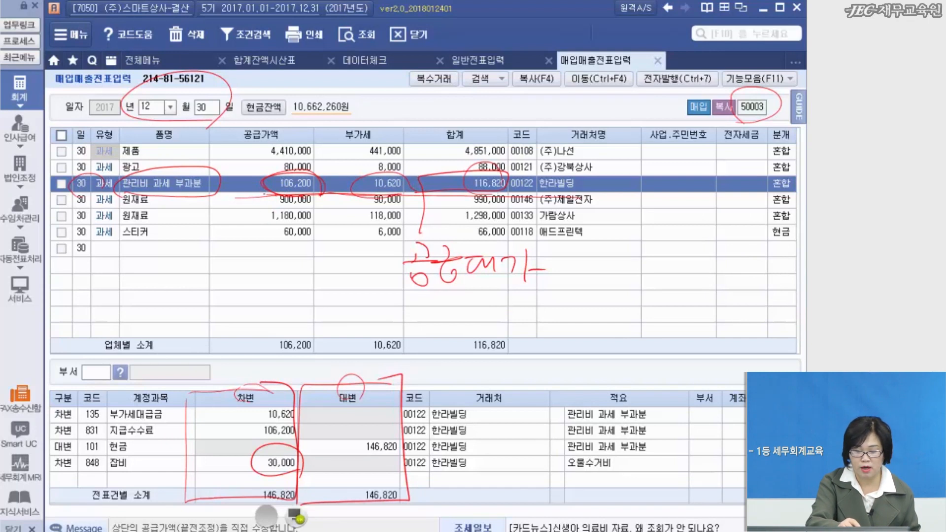
{"action": "left_click_drag", "start_coordinate": [272, 192], "coordinate": [613, 184]}
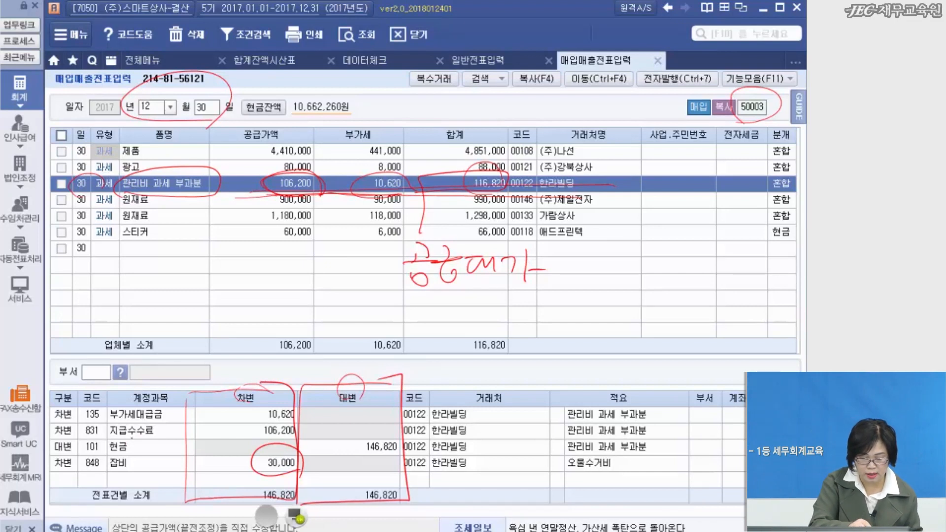
{"action": "left_click_drag", "start_coordinate": [148, 436], "coordinate": [144, 417]}
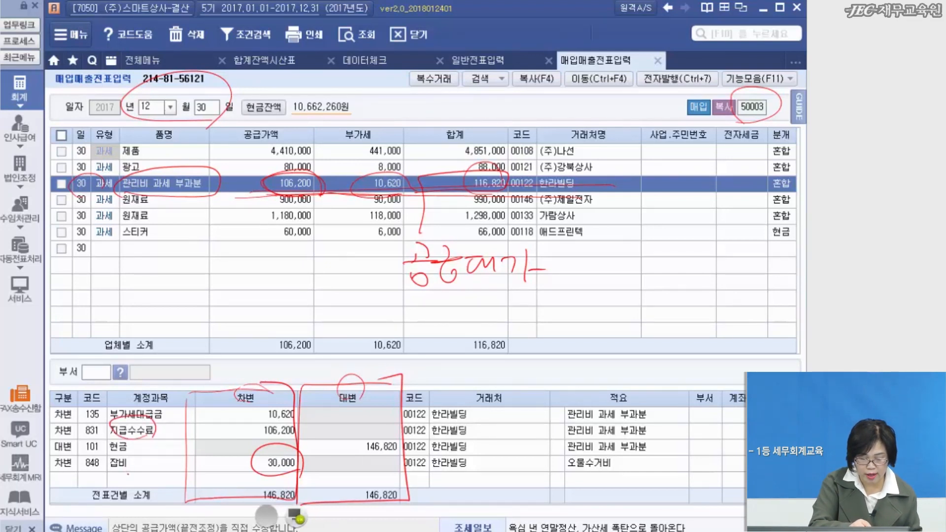
{"action": "left_click_drag", "start_coordinate": [551, 436], "coordinate": [598, 434]}
{"action": "left_click_drag", "start_coordinate": [98, 439], "coordinate": [163, 435]}
{"action": "left_click_drag", "start_coordinate": [128, 475], "coordinate": [144, 466]}
{"action": "mouse_move", "coordinate": [554, 470]}
{"action": "left_mouse_down"}
{"action": "mouse_move", "coordinate": [617, 468]}
{"action": "mouse_move", "coordinate": [580, 475]}
{"action": "left_mouse_up"}
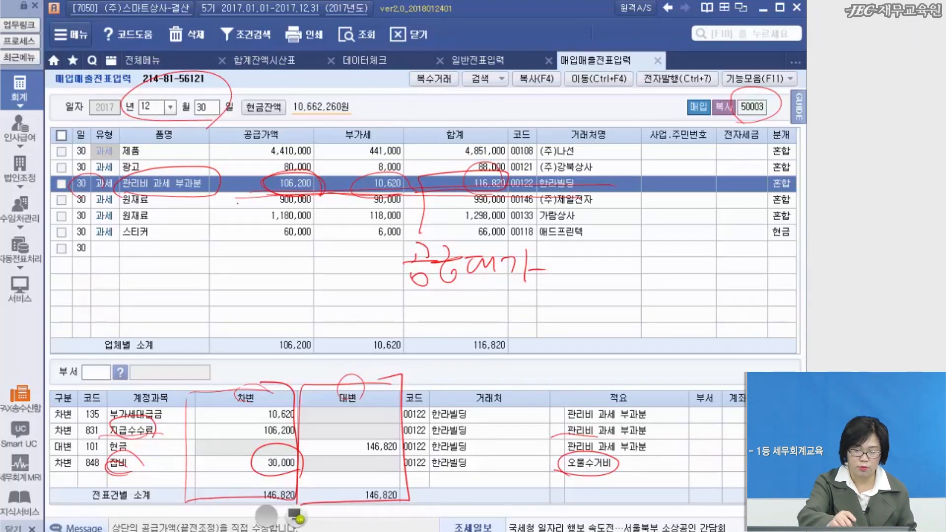
Compare voucher 50003's 공급가액 and 부가세 with the journal entry's debit side, and recheck the 잡비 line for 오물수거비
{"action": "left_click_drag", "start_coordinate": [343, 194], "coordinate": [443, 198]}
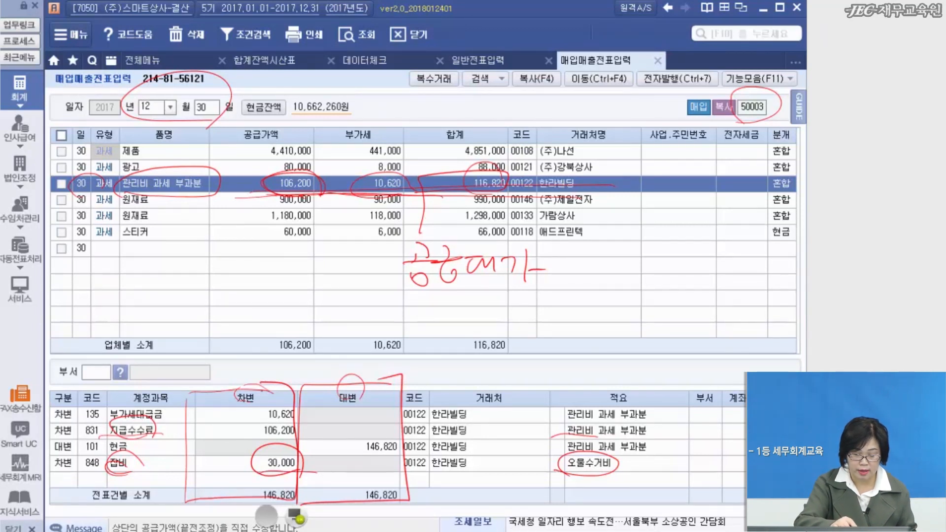
{"action": "left_click_drag", "start_coordinate": [338, 221], "coordinate": [272, 379]}
{"action": "left_click_drag", "start_coordinate": [363, 206], "coordinate": [292, 365]}
{"action": "left_click_drag", "start_coordinate": [290, 262], "coordinate": [332, 313]}
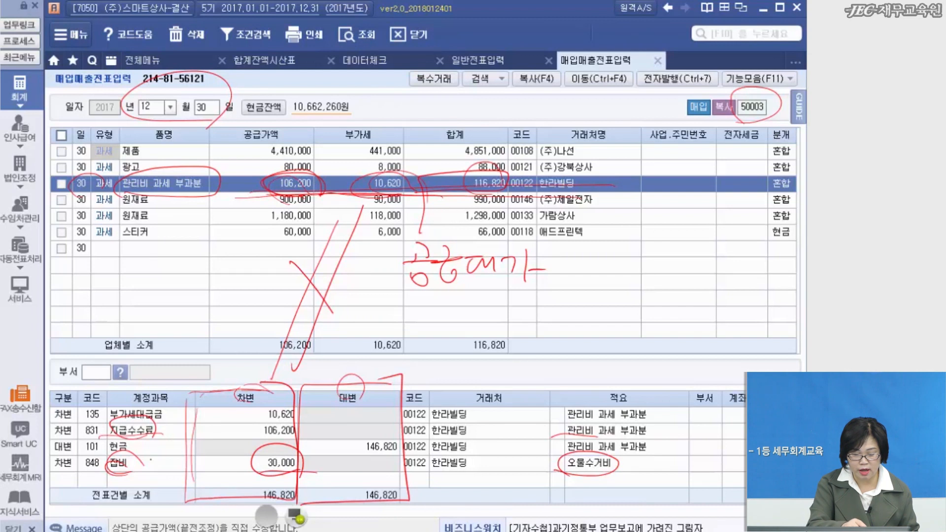
{"action": "left_click_drag", "start_coordinate": [136, 469], "coordinate": [143, 475]}
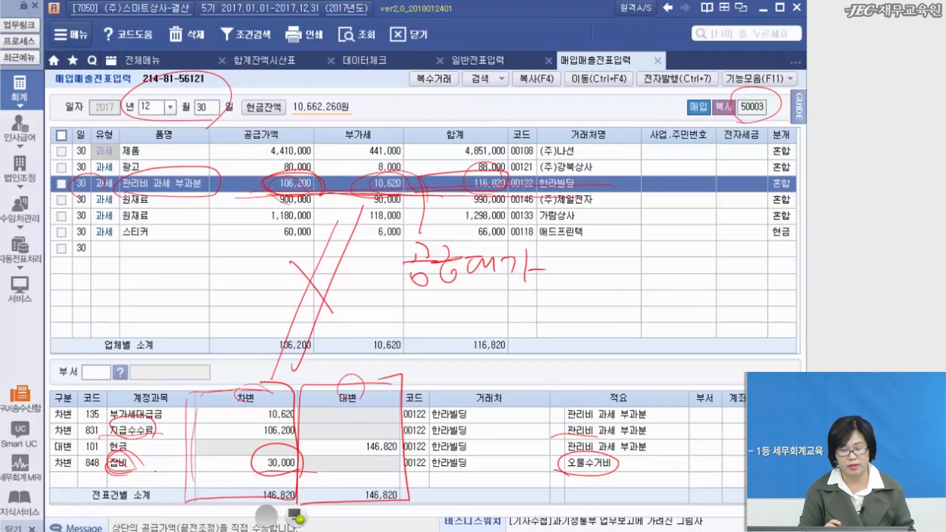
{"action": "left_click_drag", "start_coordinate": [567, 457], "coordinate": [603, 462]}
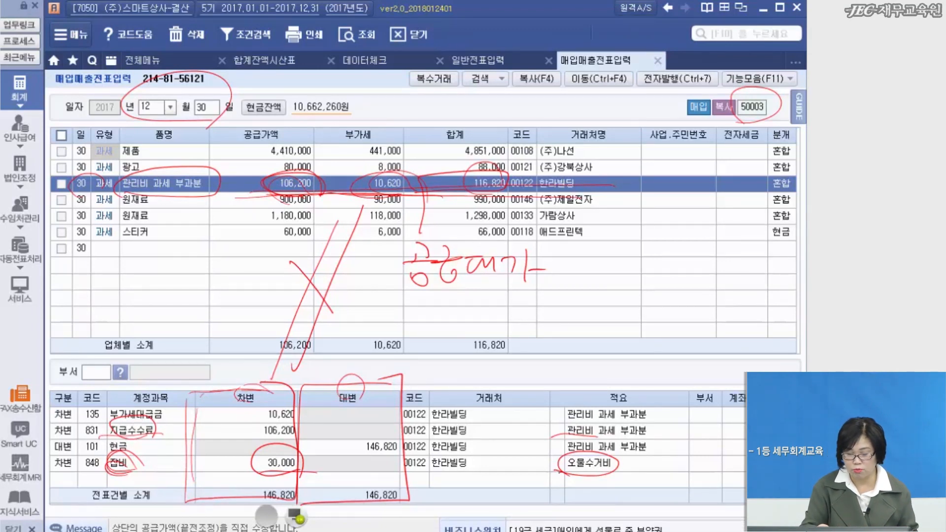
{"action": "left_click", "coordinate": [295, 515]}
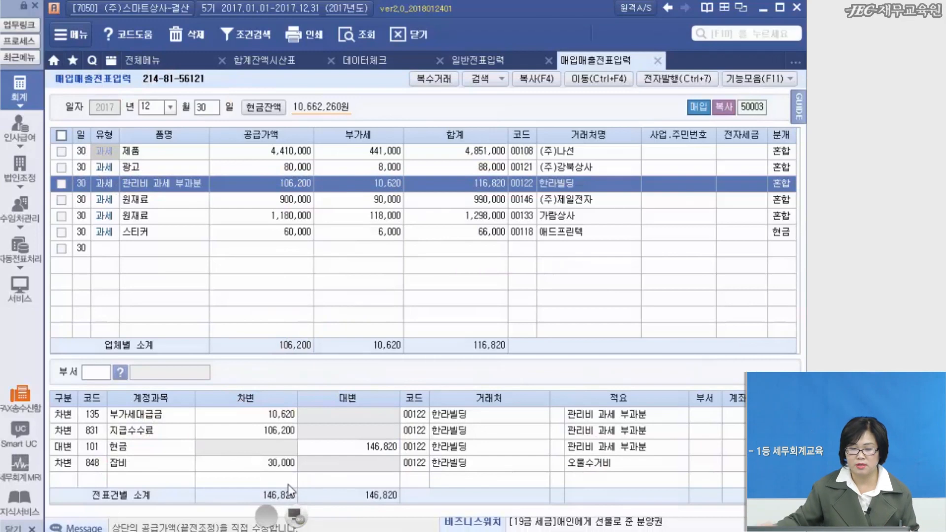
Select the 거래처별 초기이월 error for account 103 in 데이터체크, and open 거래처별초기이월 at 보통예금
{"action": "left_click", "coordinate": [362, 61]}
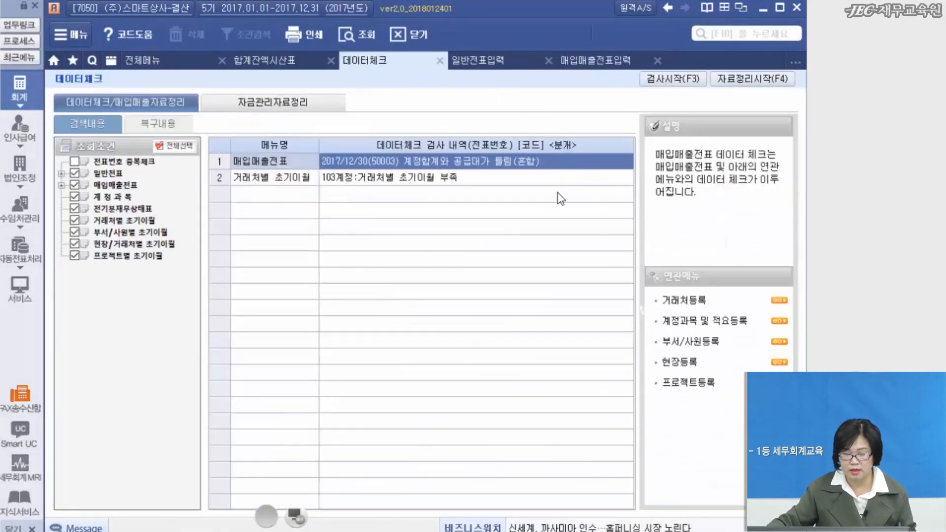
{"action": "left_click", "coordinate": [488, 181]}
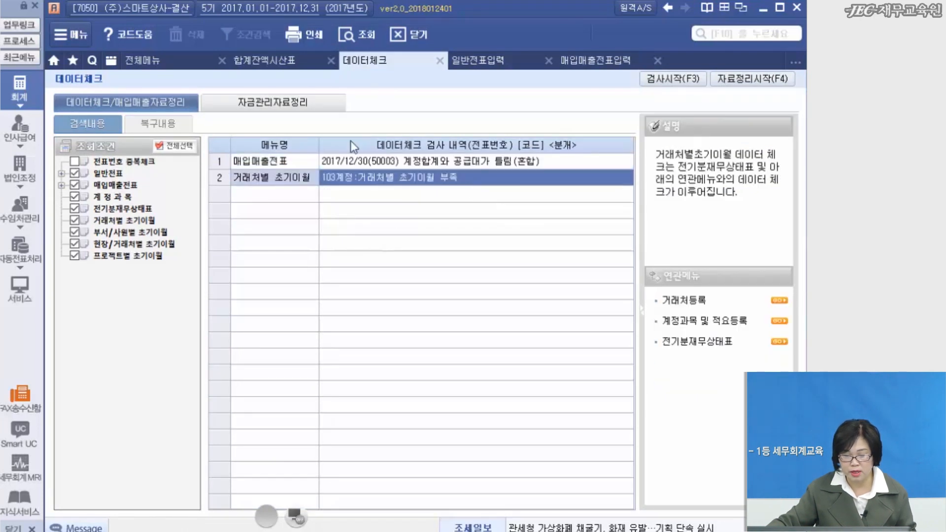
{"action": "left_click", "coordinate": [252, 182]}
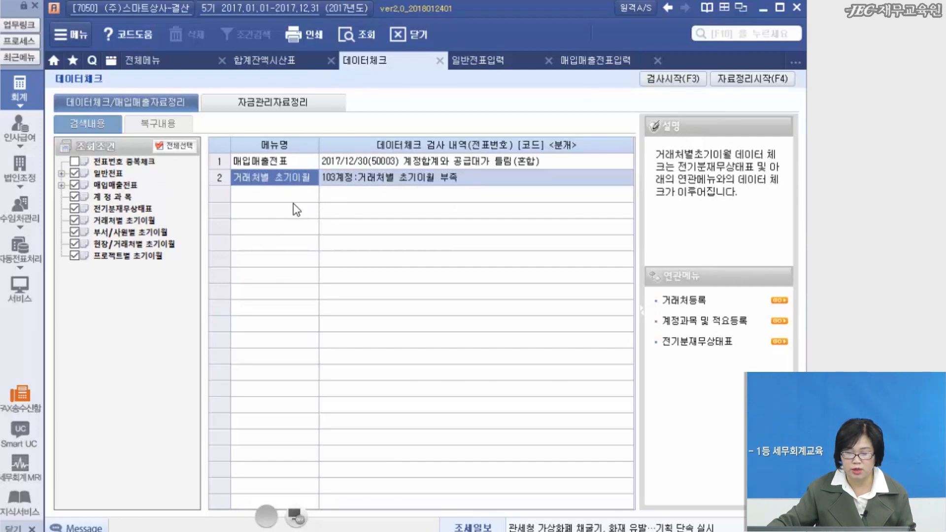
{"action": "left_click", "coordinate": [140, 62]}
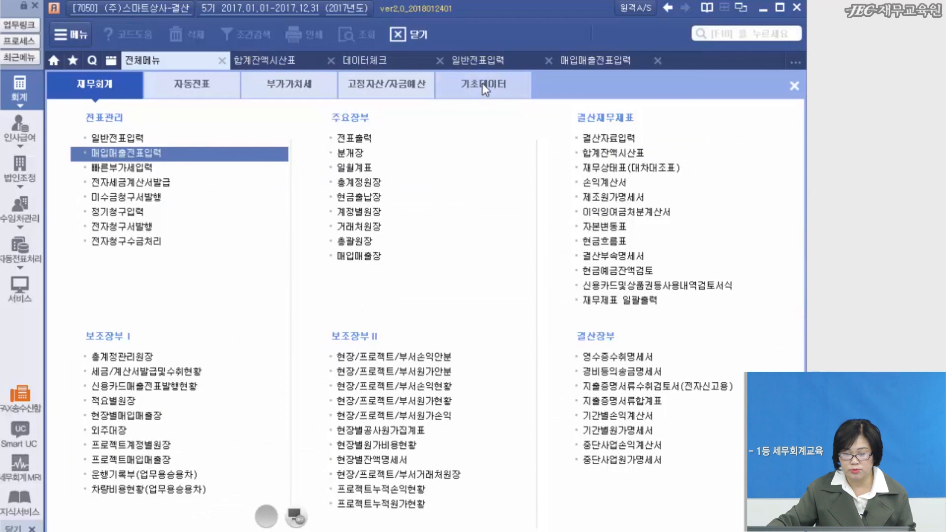
{"action": "left_click", "coordinate": [484, 87]}
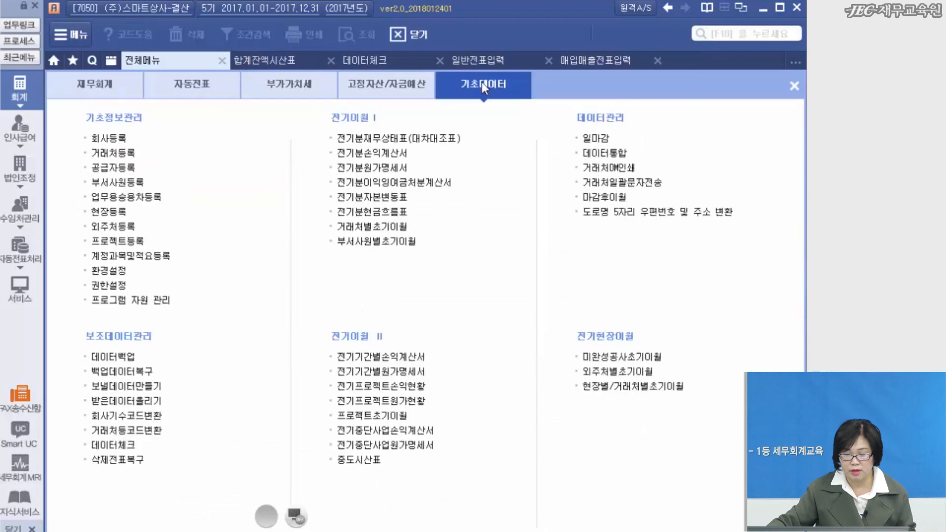
{"action": "left_click", "coordinate": [361, 226]}
{"action": "left_click", "coordinate": [154, 141]}
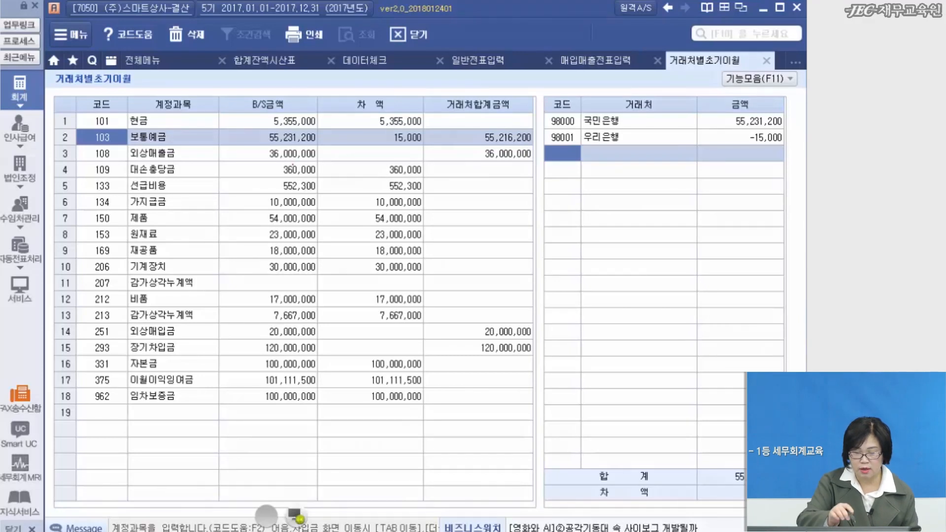
Compare 보통예금's B/S금액 with its 국민은행 and 우리은행 balances, and review the other accounts that carry balances by 거래처
{"action": "mouse_move", "coordinate": [316, 146]}
{"action": "left_mouse_down"}
{"action": "mouse_move", "coordinate": [243, 128]}
{"action": "mouse_move", "coordinate": [338, 149]}
{"action": "left_mouse_up"}
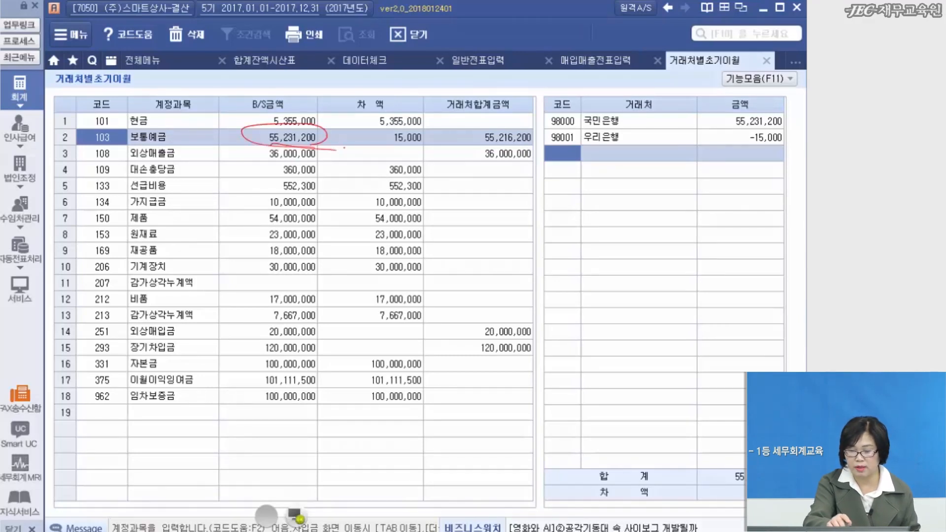
{"action": "mouse_move", "coordinate": [552, 130]}
{"action": "left_mouse_down"}
{"action": "mouse_move", "coordinate": [690, 131]}
{"action": "mouse_move", "coordinate": [736, 96]}
{"action": "mouse_move", "coordinate": [554, 129]}
{"action": "left_mouse_up"}
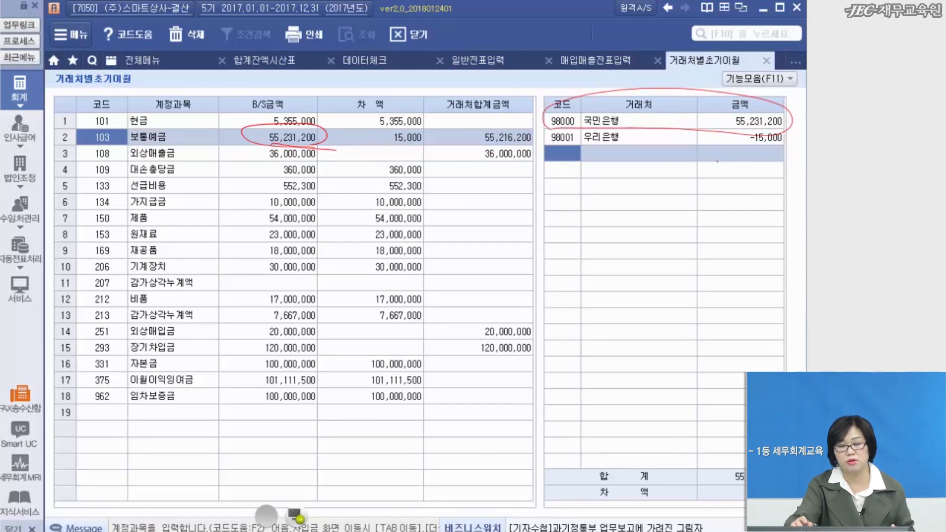
{"action": "left_click_drag", "start_coordinate": [766, 129], "coordinate": [752, 160]}
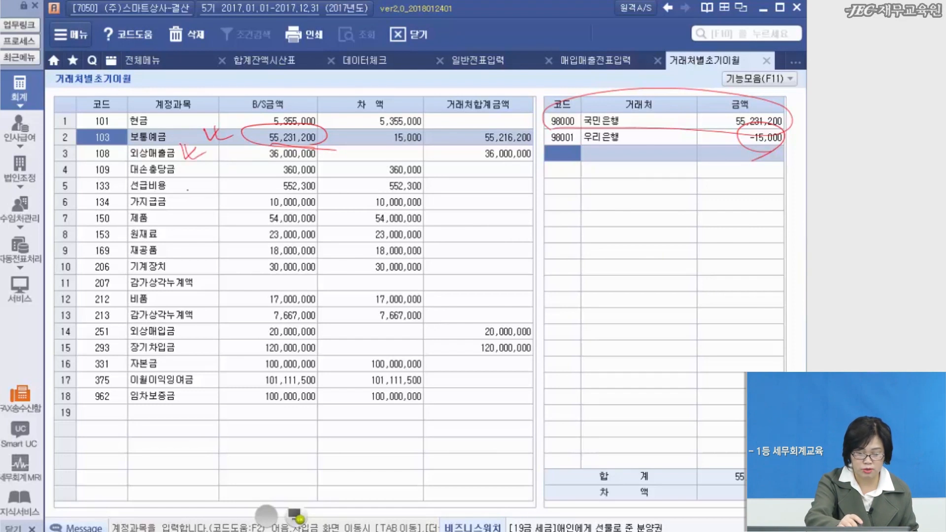
{"action": "left_click_drag", "start_coordinate": [182, 182], "coordinate": [210, 179]}
{"action": "left_click_drag", "start_coordinate": [193, 199], "coordinate": [233, 199]}
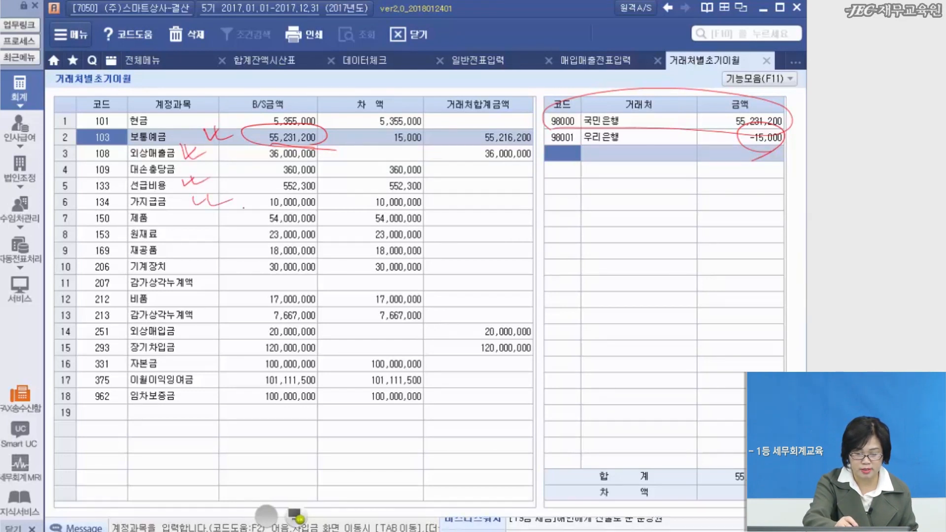
{"action": "mouse_move", "coordinate": [188, 330]}
{"action": "left_mouse_down"}
{"action": "mouse_move", "coordinate": [209, 326]}
{"action": "mouse_move", "coordinate": [197, 345]}
{"action": "left_mouse_up"}
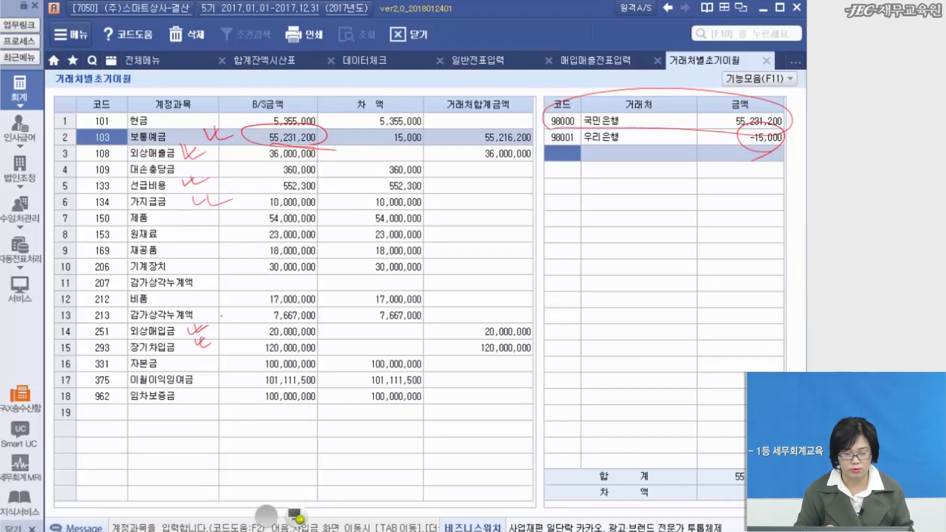
{"action": "mouse_move", "coordinate": [190, 348]}
{"action": "left_mouse_down"}
{"action": "mouse_move", "coordinate": [203, 311]}
{"action": "mouse_move", "coordinate": [221, 354]}
{"action": "left_mouse_up"}
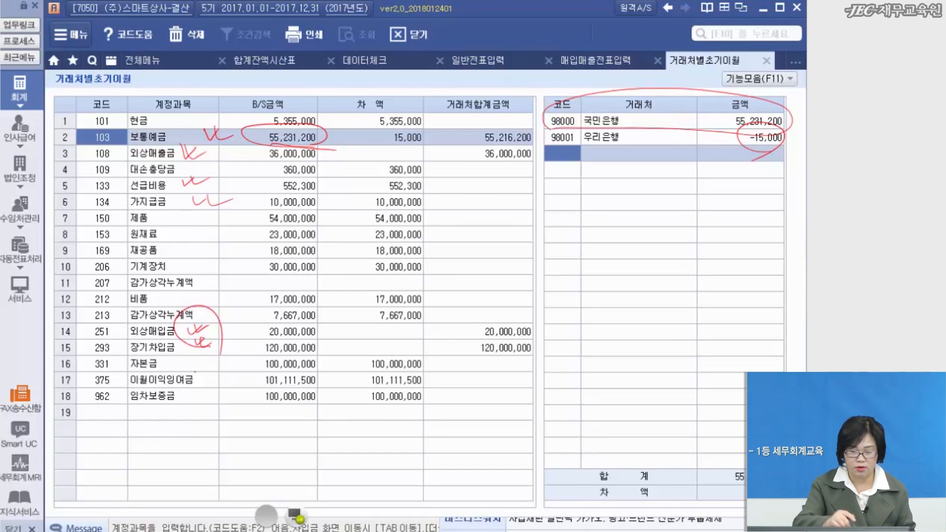
{"action": "left_click_drag", "start_coordinate": [211, 348], "coordinate": [211, 337]}
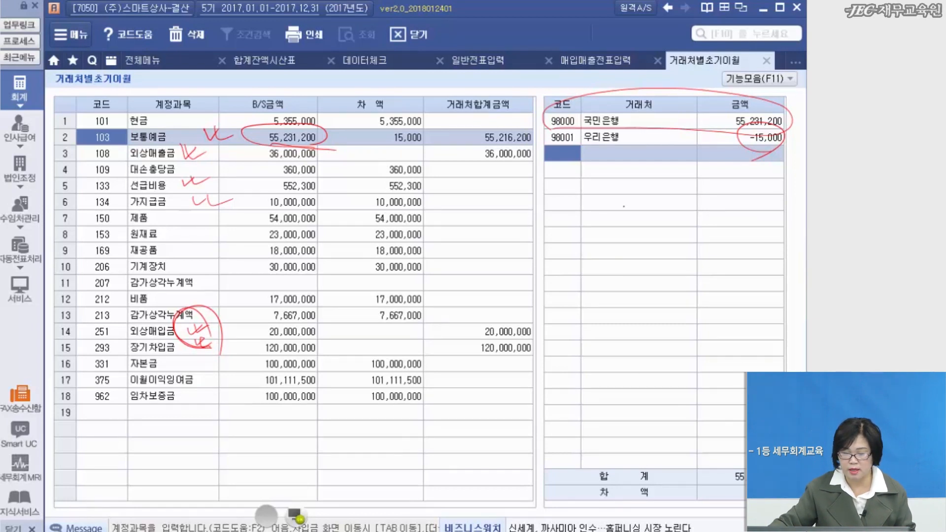
{"action": "left_click", "coordinate": [297, 522]}
Delete the 우리은행 entry from the 거래처 balances of account 103 보통예금
{"action": "left_click", "coordinate": [635, 144]}
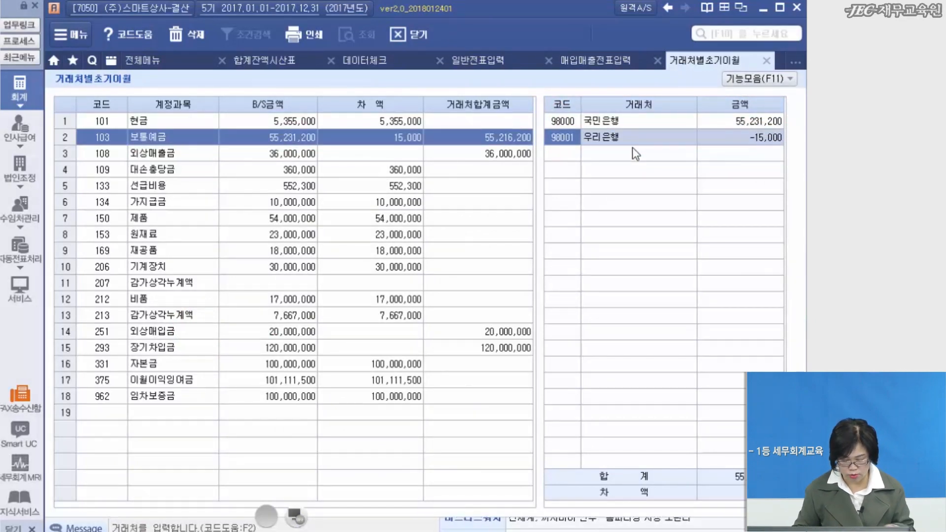
{"action": "key", "text": "F5"}
{"action": "key", "text": "Return"}
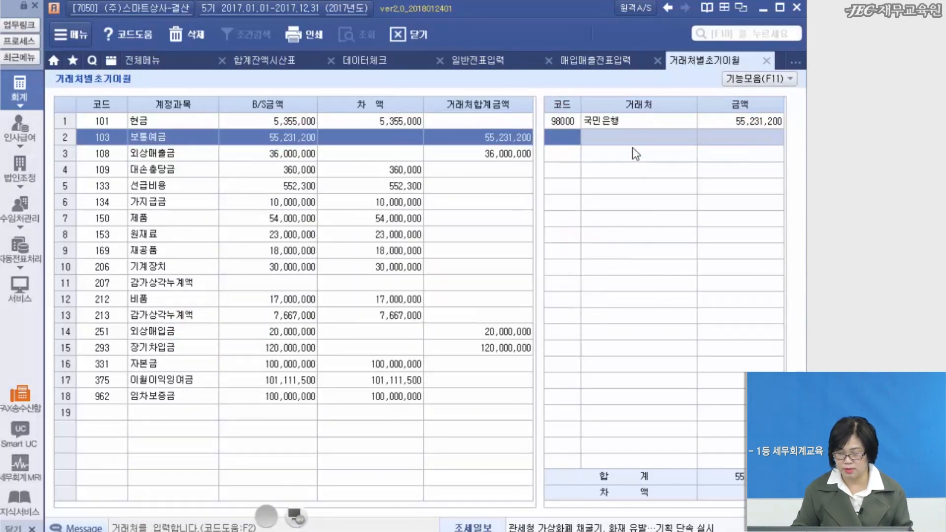
Recheck the 외상매출금 and 보통예금 carried-forward balances, and run 데이터체크 again
{"action": "left_click", "coordinate": [264, 154]}
{"action": "left_click", "coordinate": [269, 137]}
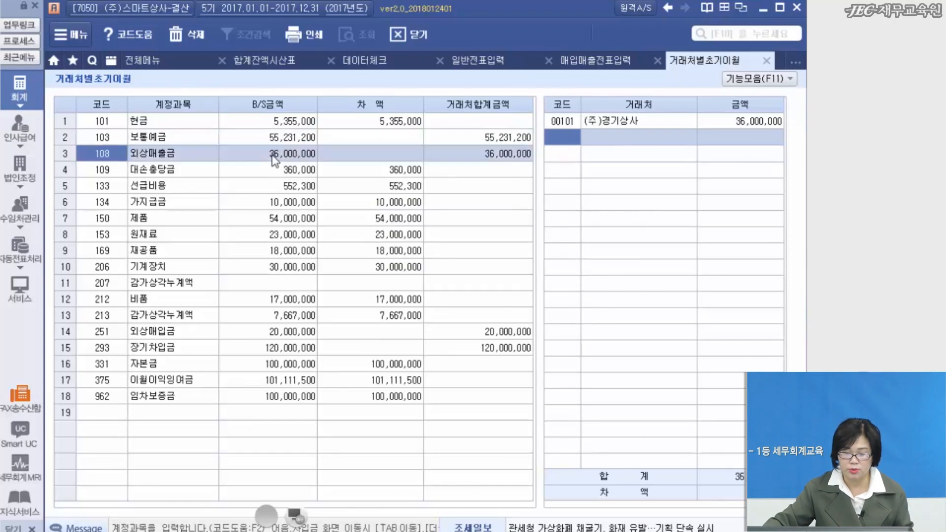
{"action": "left_click", "coordinate": [625, 114]}
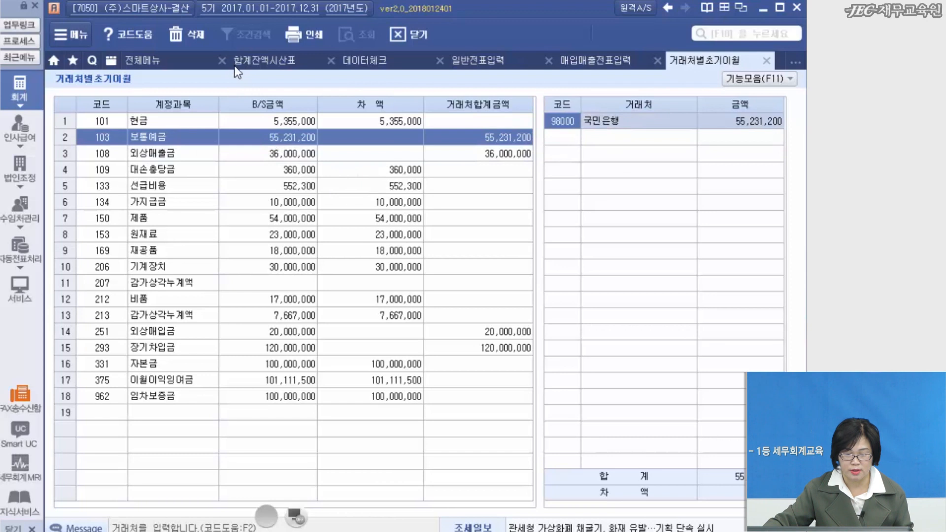
{"action": "left_click", "coordinate": [359, 60]}
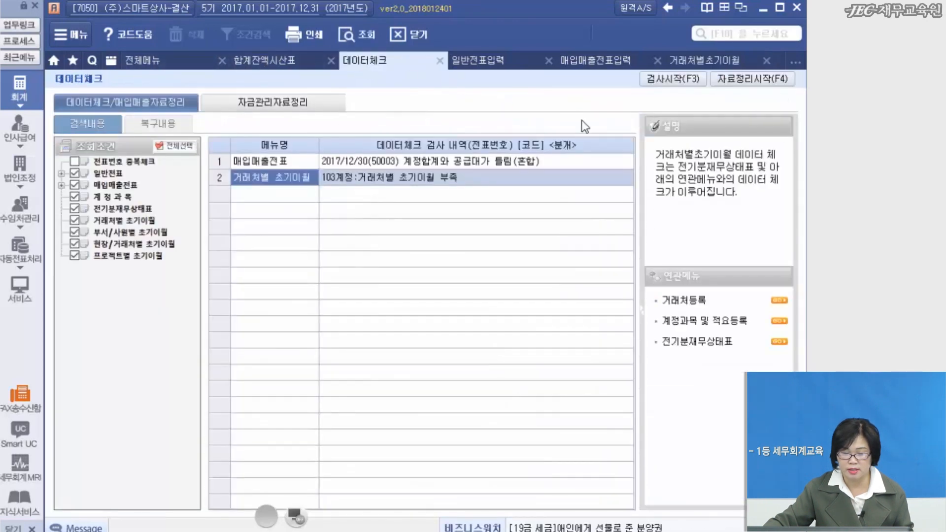
{"action": "left_click", "coordinate": [682, 78]}
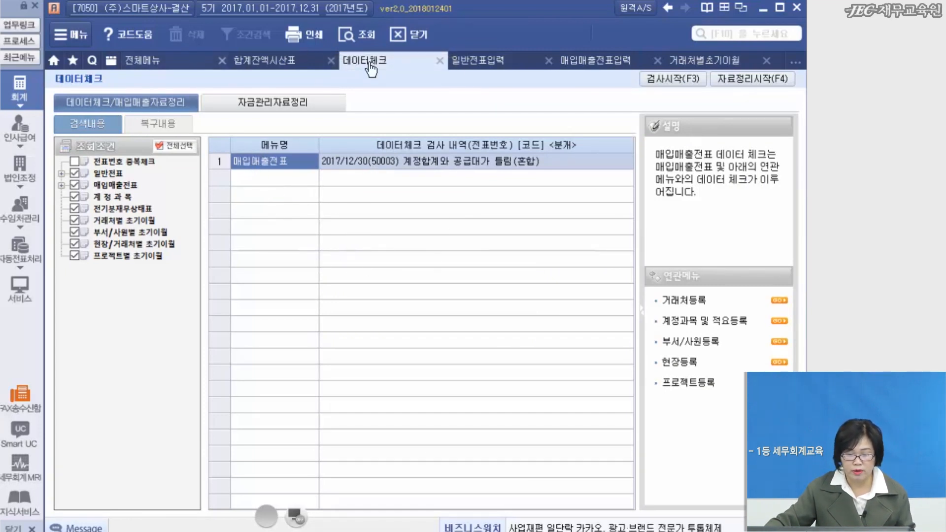
In 일반전표입력, change the voucher number of the December 15 보통예금 credit line to 00002
{"action": "left_click", "coordinate": [490, 59]}
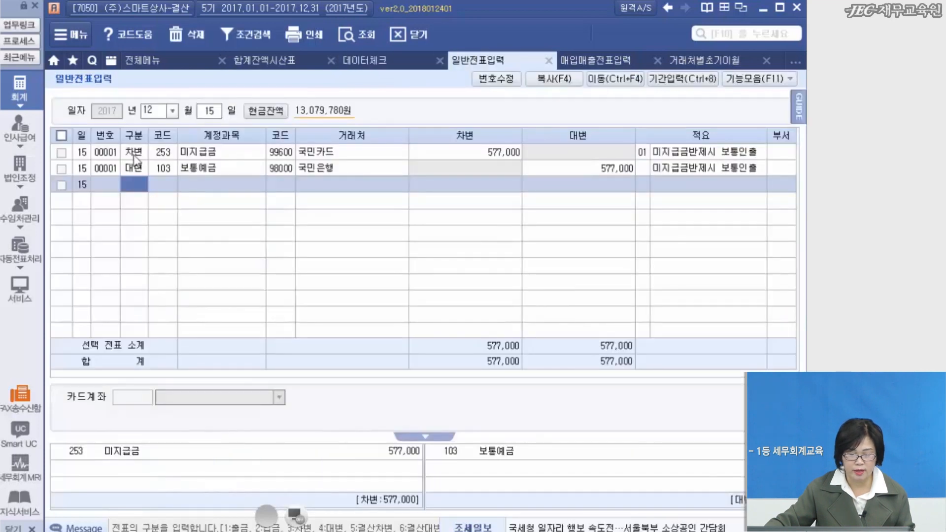
{"action": "left_click", "coordinate": [101, 156]}
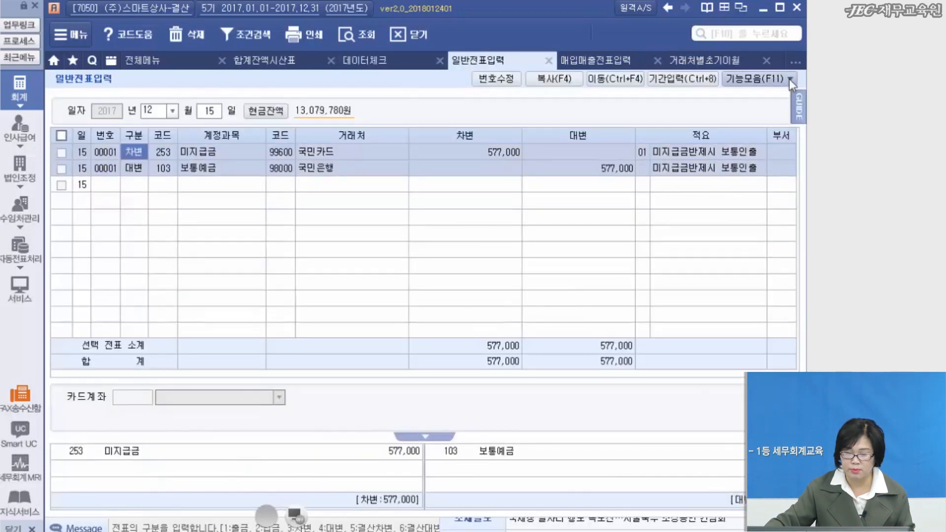
{"action": "left_click", "coordinate": [512, 80]}
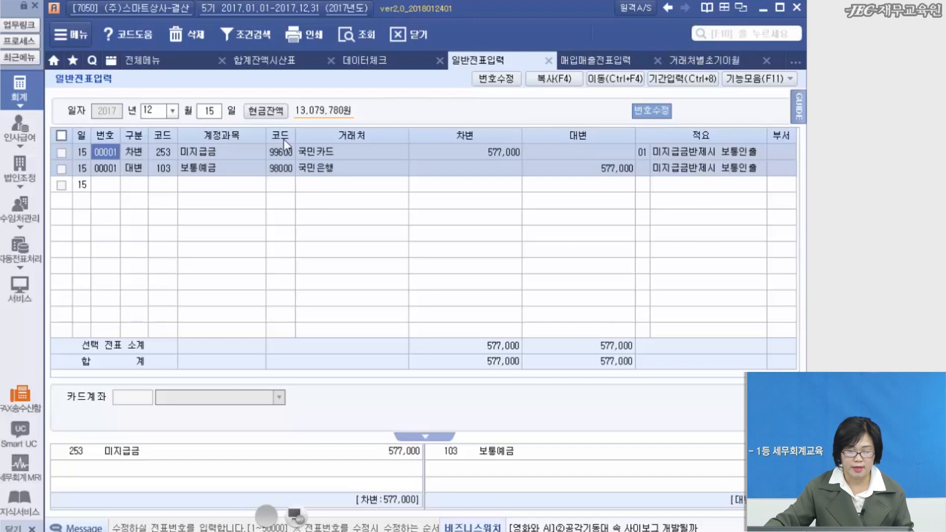
{"action": "left_click", "coordinate": [104, 152]}
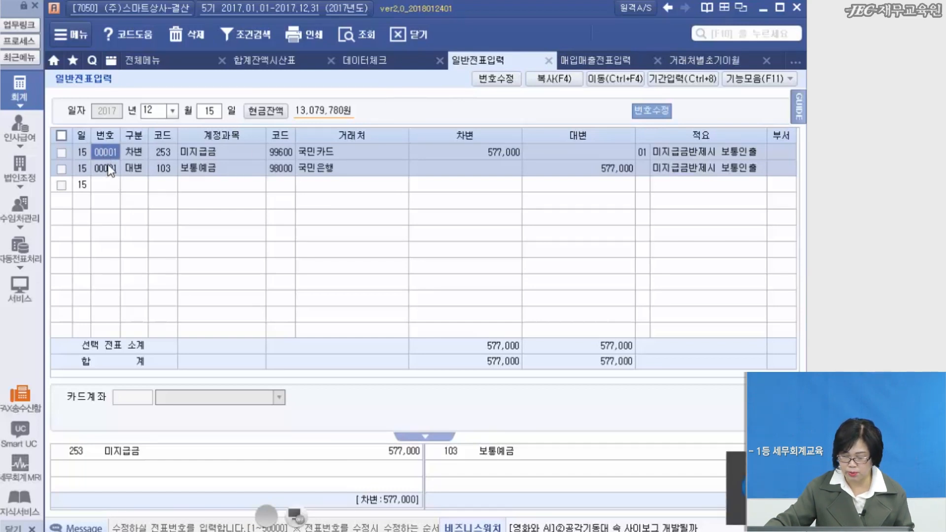
{"action": "left_click", "coordinate": [105, 169]}
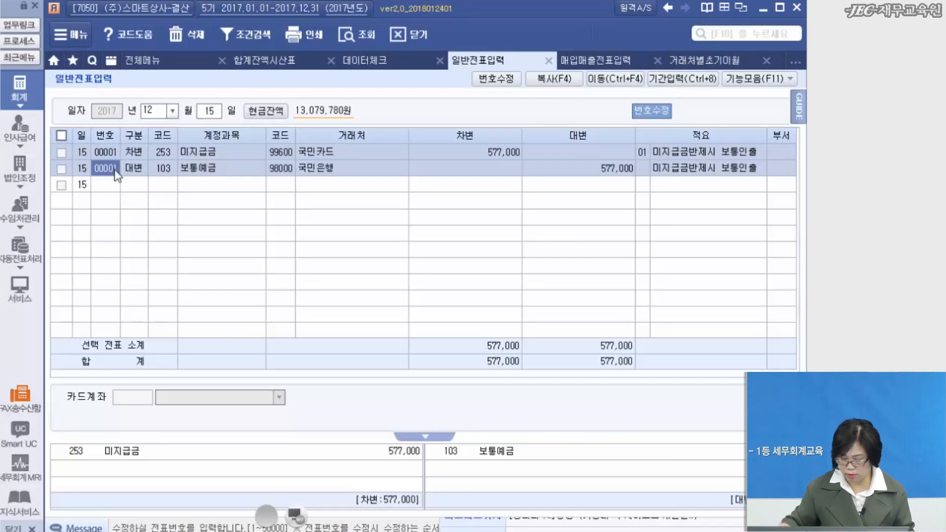
{"action": "type", "text": "2"}
{"action": "key", "text": "Return"}
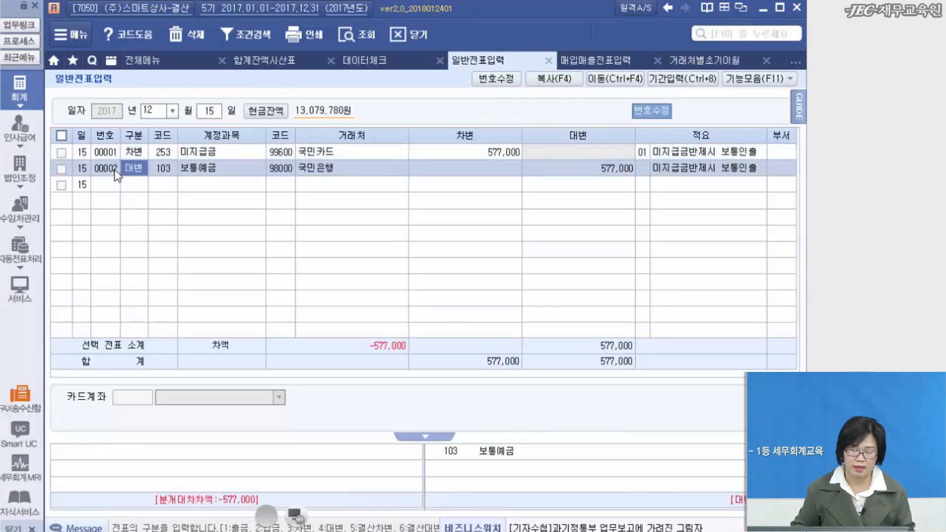
{"action": "key", "text": "Up"}
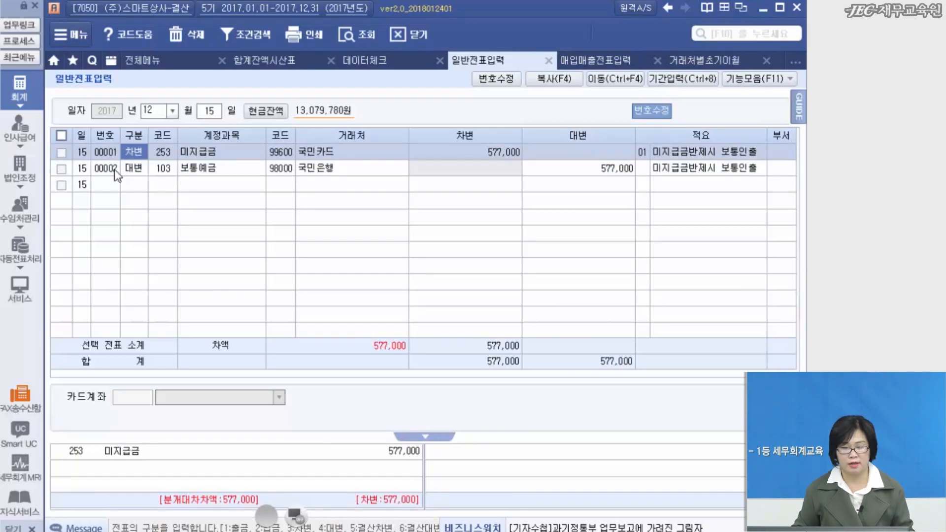
{"action": "left_click", "coordinate": [291, 512]}
{"action": "mouse_move", "coordinate": [145, 154]}
{"action": "left_mouse_down"}
{"action": "mouse_move", "coordinate": [149, 188]}
{"action": "mouse_move", "coordinate": [200, 240]}
{"action": "left_mouse_up"}
{"action": "mouse_move", "coordinate": [137, 226]}
{"action": "left_mouse_down"}
{"action": "mouse_move", "coordinate": [153, 242]}
{"action": "mouse_move", "coordinate": [172, 239]}
{"action": "left_mouse_up"}
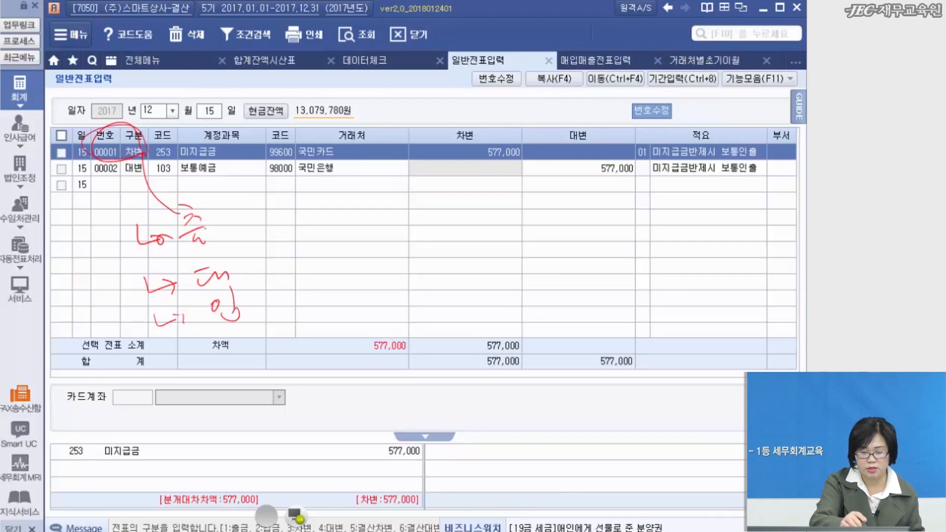
{"action": "left_click_drag", "start_coordinate": [142, 259], "coordinate": [238, 229]}
{"action": "left_click_drag", "start_coordinate": [148, 296], "coordinate": [241, 270]}
{"action": "left_click_drag", "start_coordinate": [192, 335], "coordinate": [238, 322]}
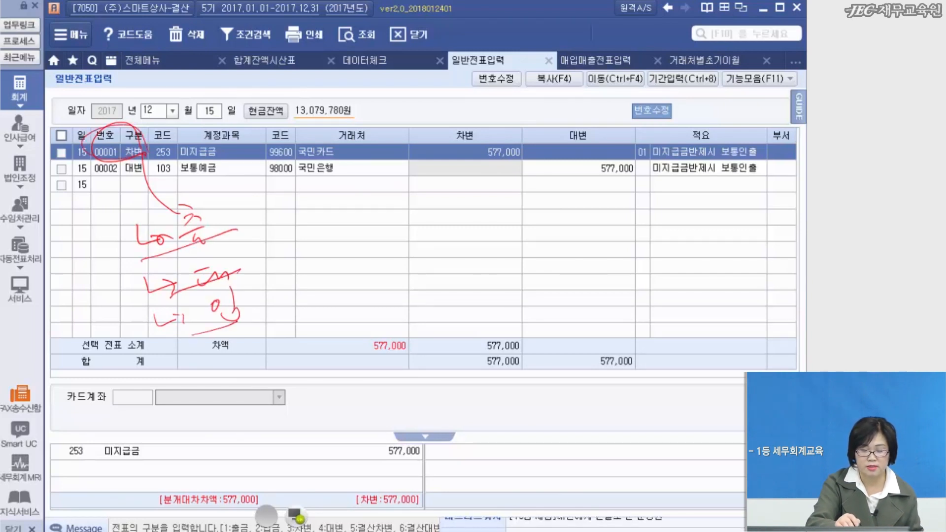
{"action": "left_click_drag", "start_coordinate": [190, 257], "coordinate": [195, 222]}
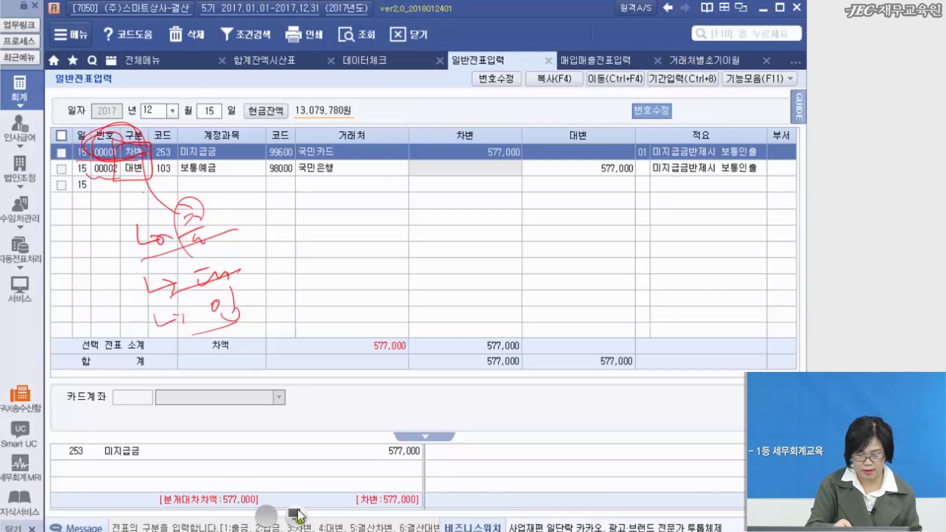
{"action": "left_click", "coordinate": [297, 515]}
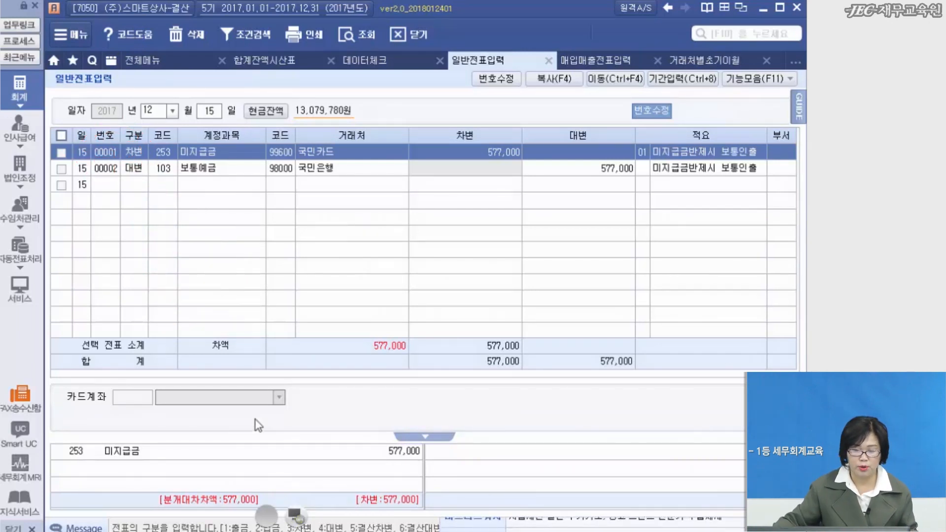
Rerun the data check and select the 일반전표 error for December 15 voucher 00001
{"action": "left_click", "coordinate": [235, 178]}
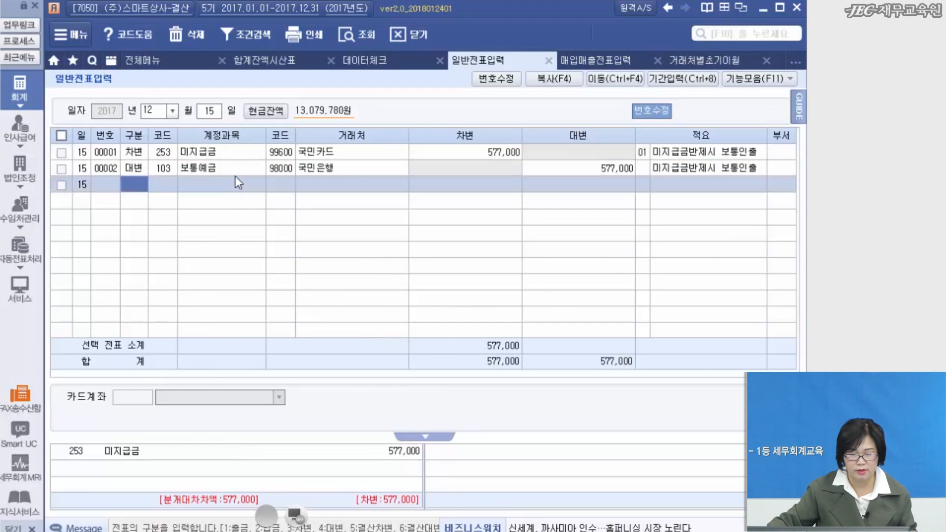
{"action": "key", "text": "Up"}
{"action": "left_click", "coordinate": [246, 150]}
{"action": "left_click", "coordinate": [234, 188]}
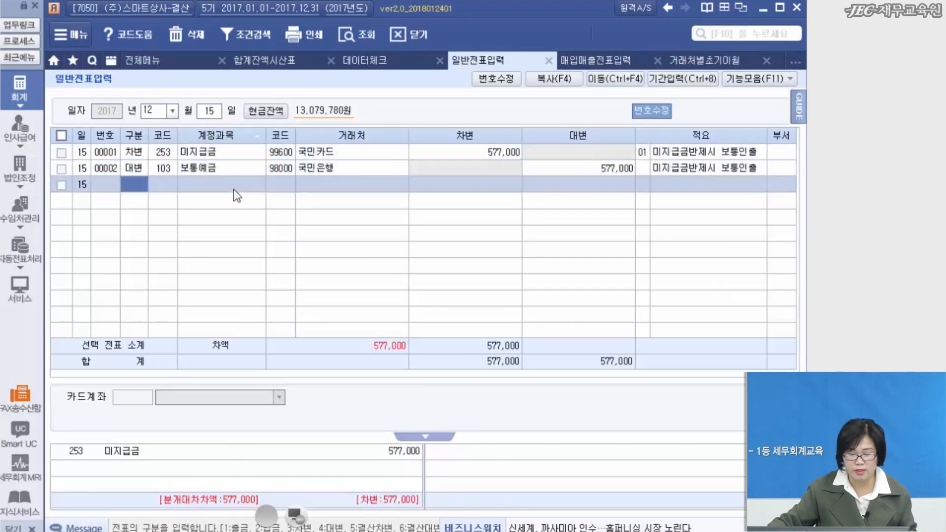
{"action": "left_click", "coordinate": [376, 56]}
{"action": "left_click", "coordinate": [656, 79]}
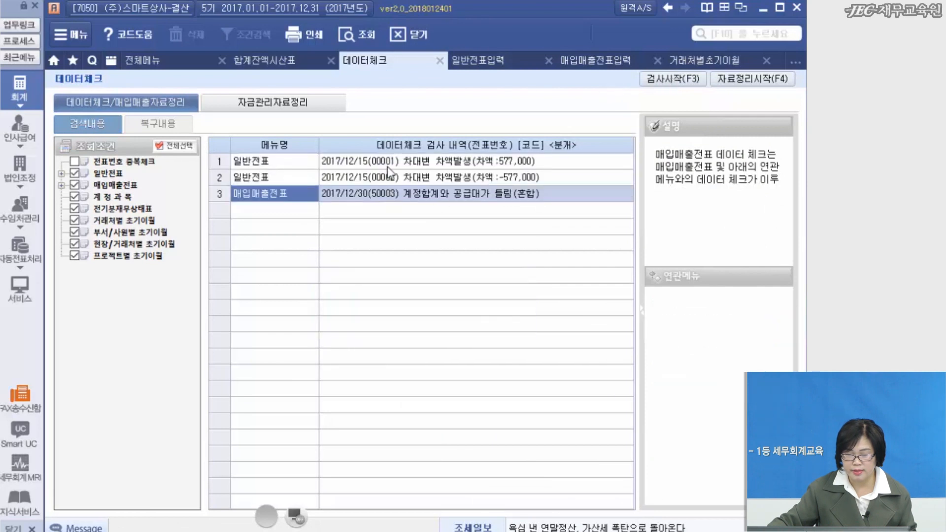
{"action": "left_click", "coordinate": [511, 163]}
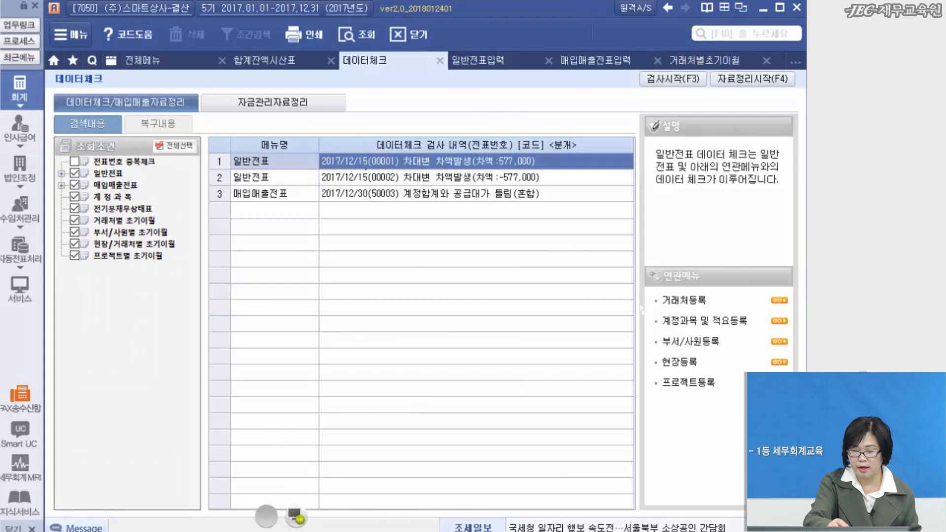
{"action": "left_click_drag", "start_coordinate": [373, 171], "coordinate": [535, 171]}
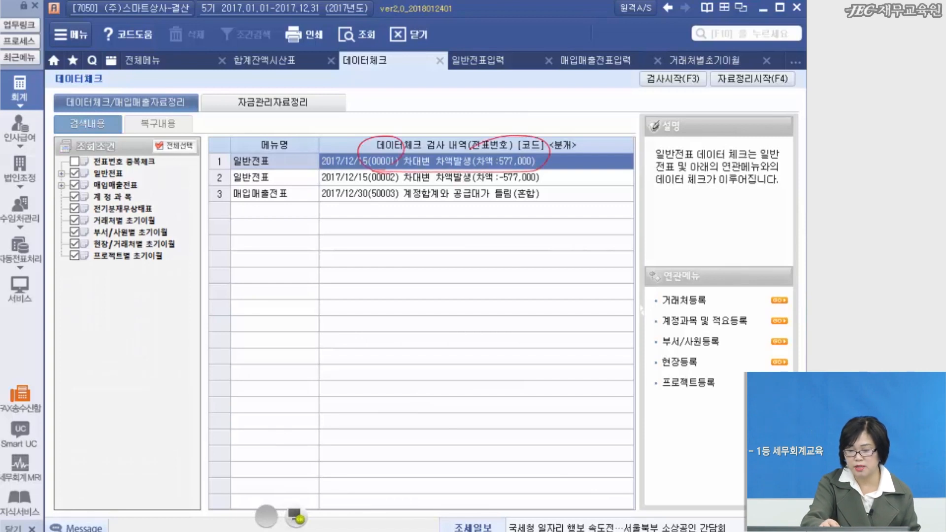
{"action": "left_click_drag", "start_coordinate": [467, 180], "coordinate": [542, 172]}
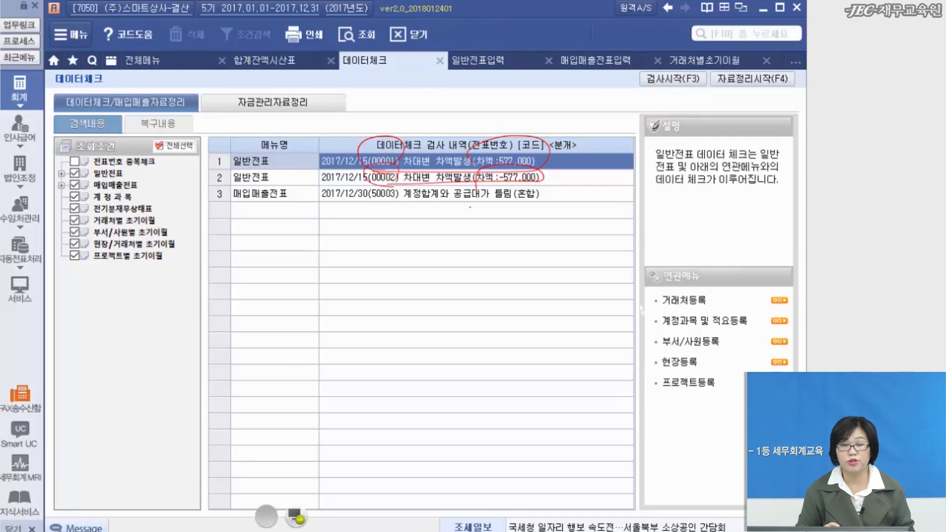
{"action": "left_click", "coordinate": [294, 516]}
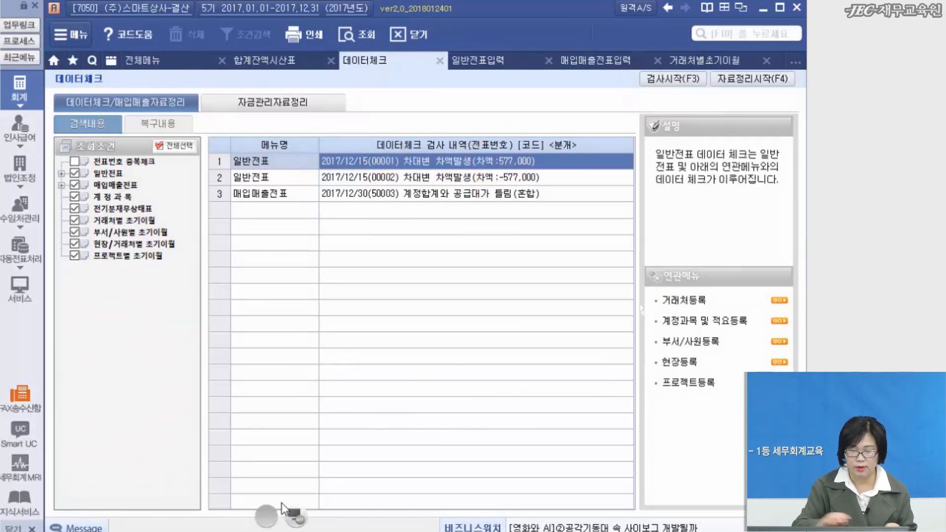
Return to 일반전표입력 and compare the debit and credit differences of the two December 15 lines, 미지급금 and 보통예금
{"action": "left_click", "coordinate": [477, 63]}
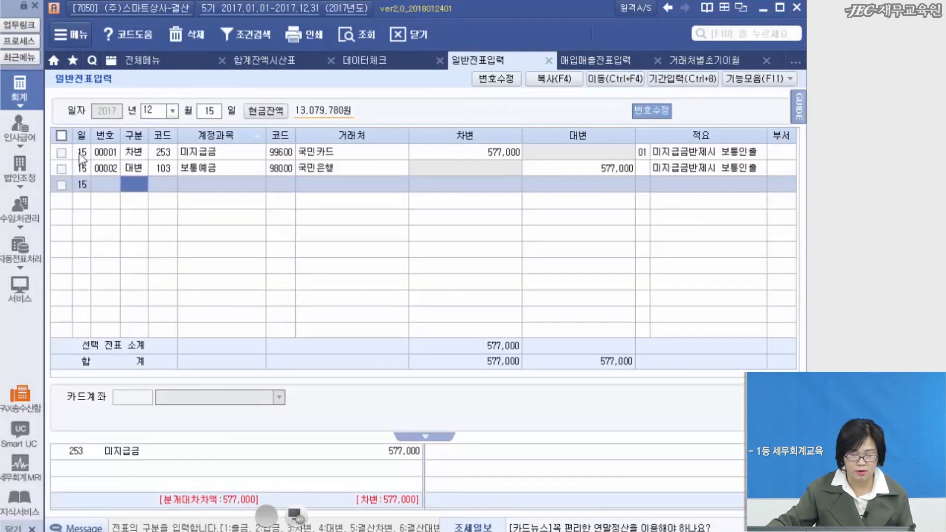
{"action": "left_click", "coordinate": [105, 153]}
{"action": "left_click", "coordinate": [105, 167]}
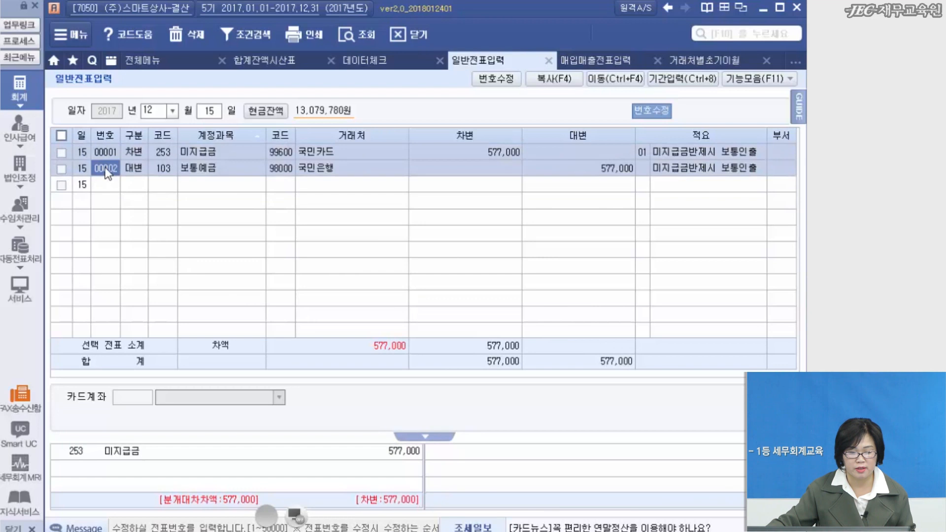
{"action": "left_click", "coordinate": [135, 153]}
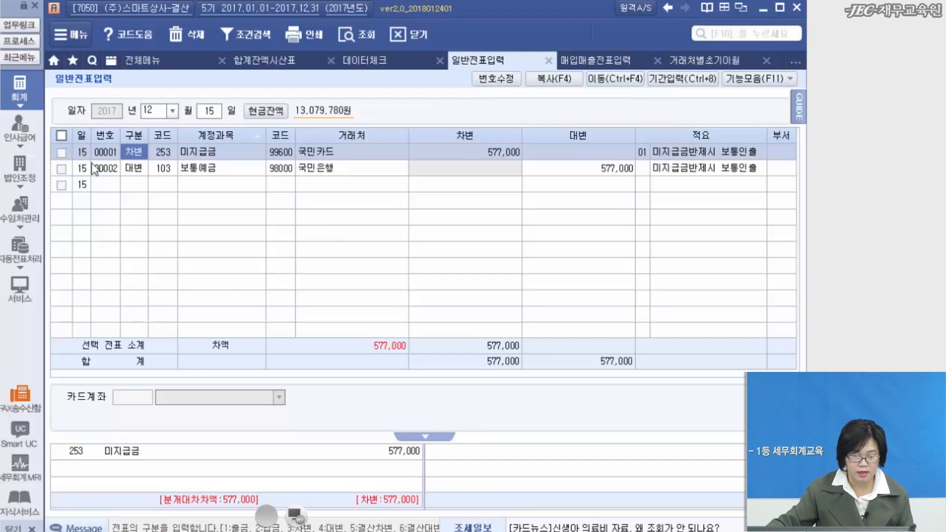
{"action": "left_click", "coordinate": [139, 169]}
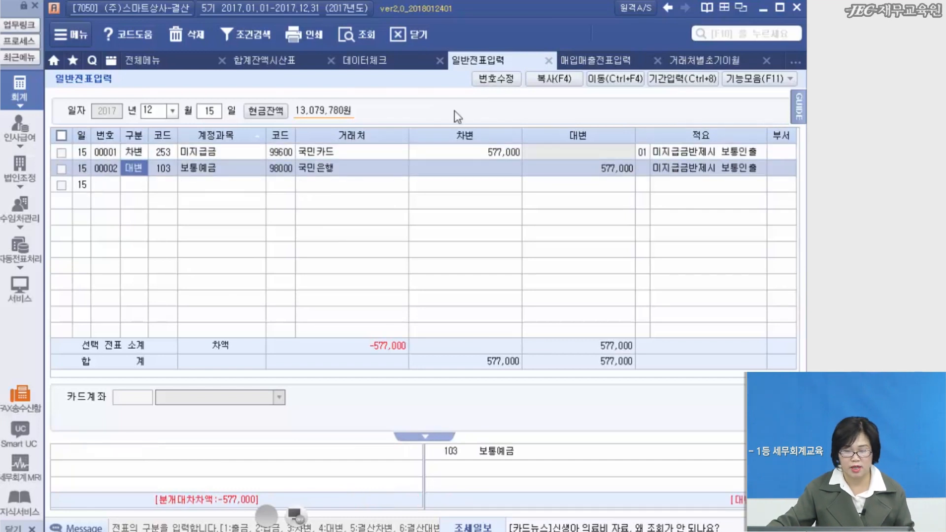
Using 번호수정, set the voucher number of the December 15 보통예금 credit line to 00001 and leave number editing
{"action": "left_click", "coordinate": [504, 81]}
{"action": "left_click", "coordinate": [102, 153]}
{"action": "left_click", "coordinate": [104, 169]}
{"action": "left_click", "coordinate": [102, 153]}
{"action": "left_click", "coordinate": [107, 168]}
{"action": "left_click", "coordinate": [108, 153]}
{"action": "key", "text": "Down"}
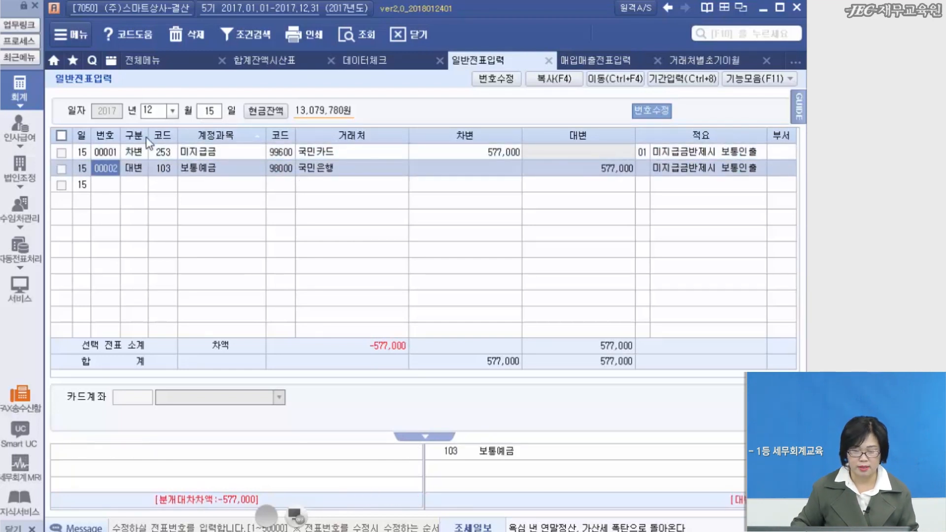
{"action": "type", "text": "1"}
{"action": "key", "text": "Return"}
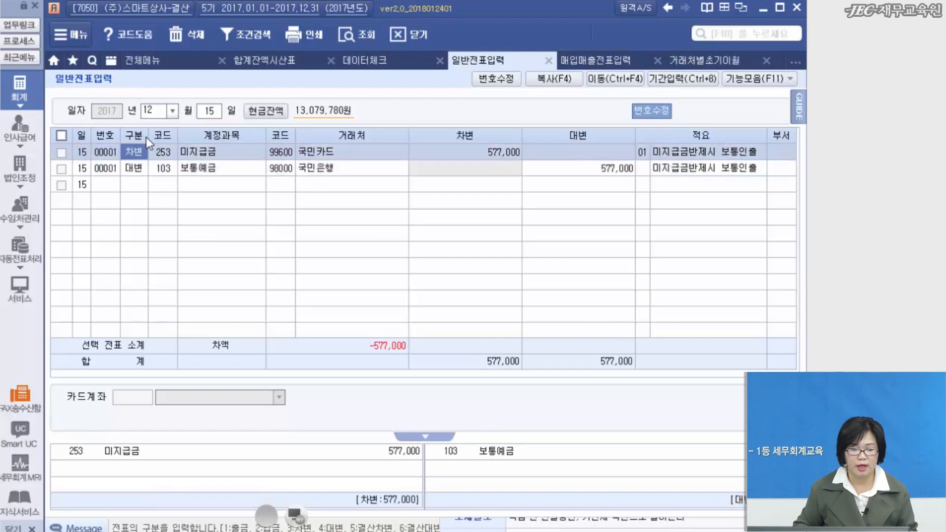
{"action": "key", "text": "Left"}
{"action": "key", "text": "Down"}
{"action": "key", "text": "Up"}
{"action": "key", "text": "Down"}
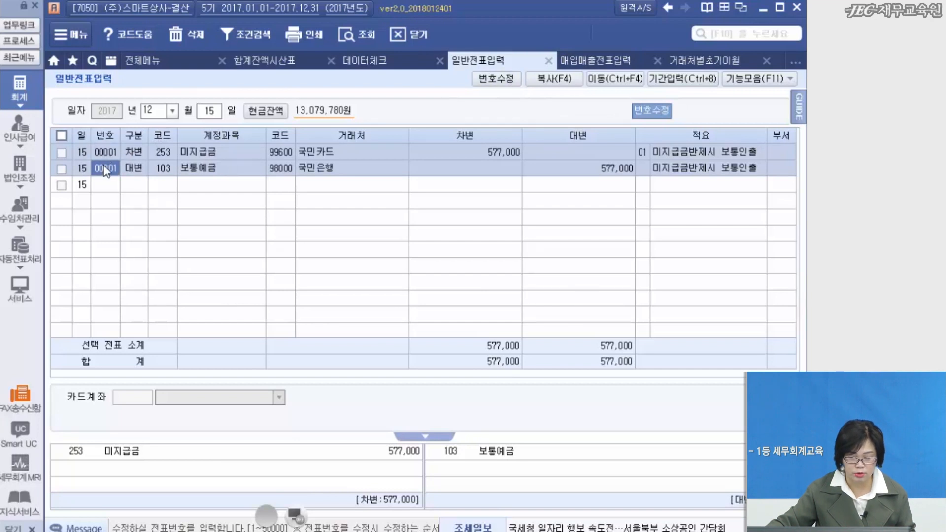
{"action": "left_click", "coordinate": [499, 81]}
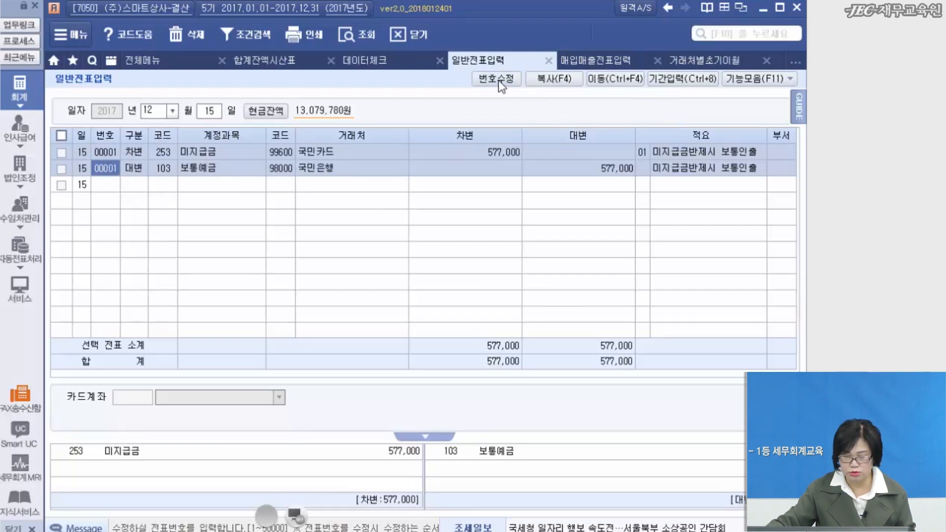
{"action": "key", "text": "Return"}
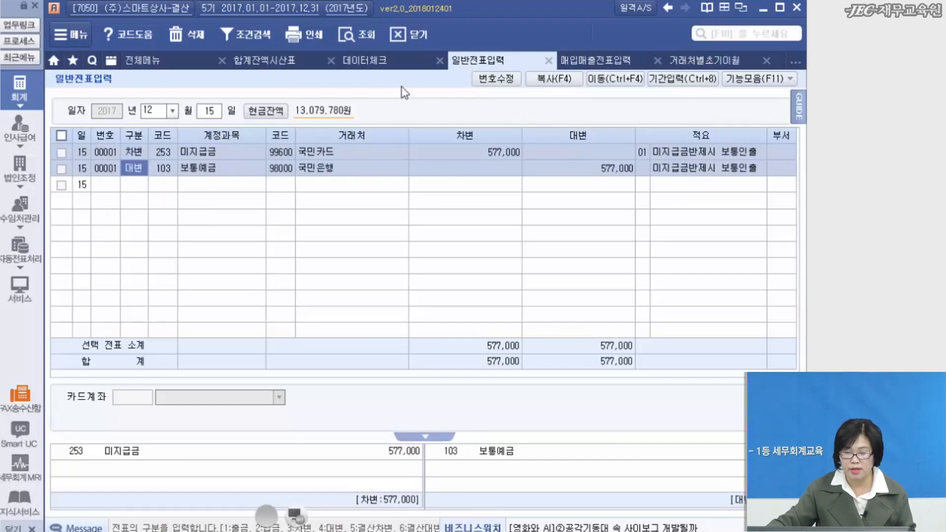
Go back to 데이터체크 and run the check on the corrected vouchers
{"action": "left_click", "coordinate": [357, 58]}
{"action": "left_click", "coordinate": [659, 78]}
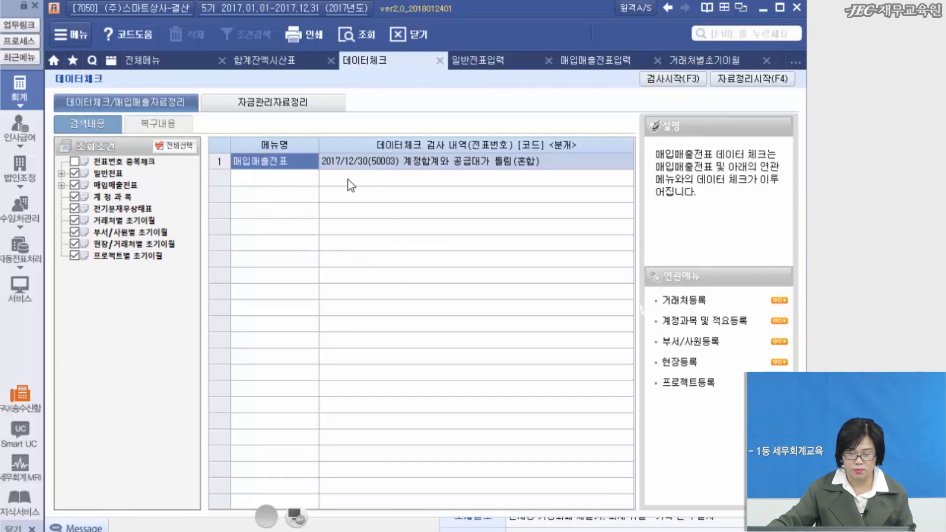
In 합계잔액시산표 for December 31, 2017, review the current asset accounts from 현금 down to 재공품
{"action": "left_click", "coordinate": [270, 61]}
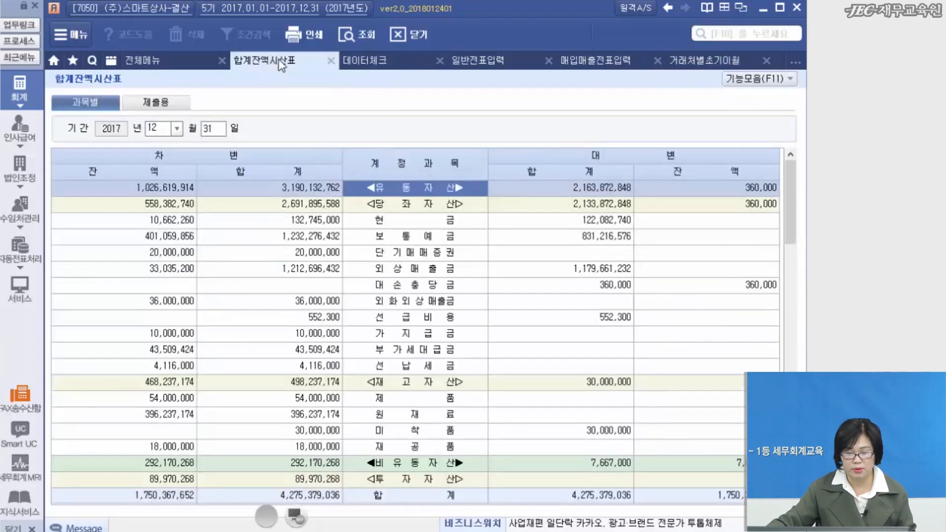
{"action": "left_click", "coordinate": [427, 220]}
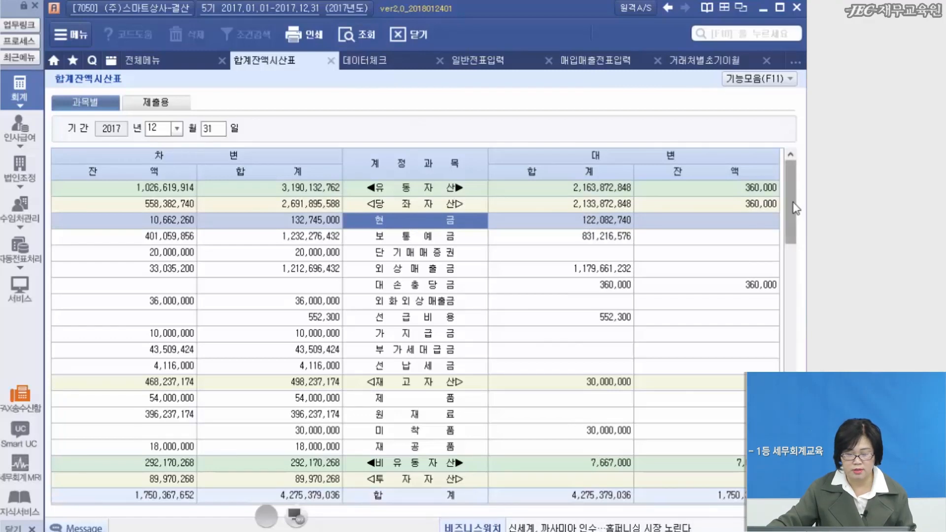
{"action": "left_click_drag", "start_coordinate": [794, 209], "coordinate": [794, 165]}
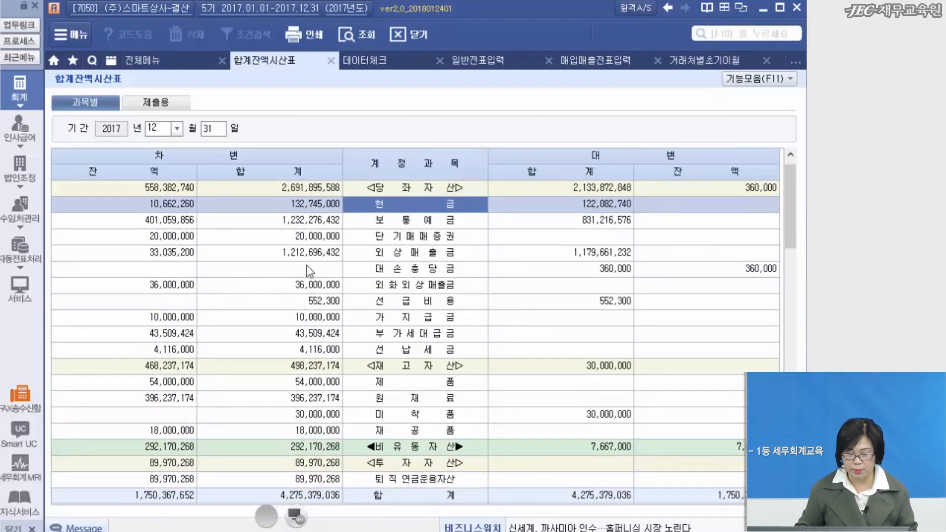
{"action": "key", "text": "Down"}
{"action": "key", "text": "Down"}
{"action": "key", "text": "Down"}
{"action": "key", "text": "Down"}
{"action": "key", "text": "Down"}
{"action": "key", "text": "Down"}
{"action": "key", "text": "Down"}
{"action": "key", "text": "Down"}
{"action": "key", "text": "Down"}
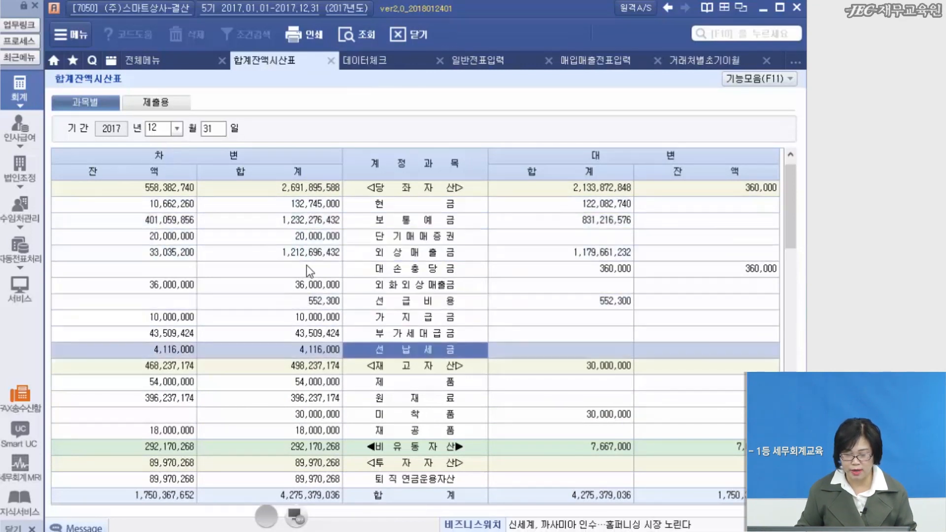
{"action": "key", "text": "Down"}
{"action": "key", "text": "Down"}
{"action": "key", "text": "Down"}
{"action": "key", "text": "Down"}
{"action": "key", "text": "Down"}
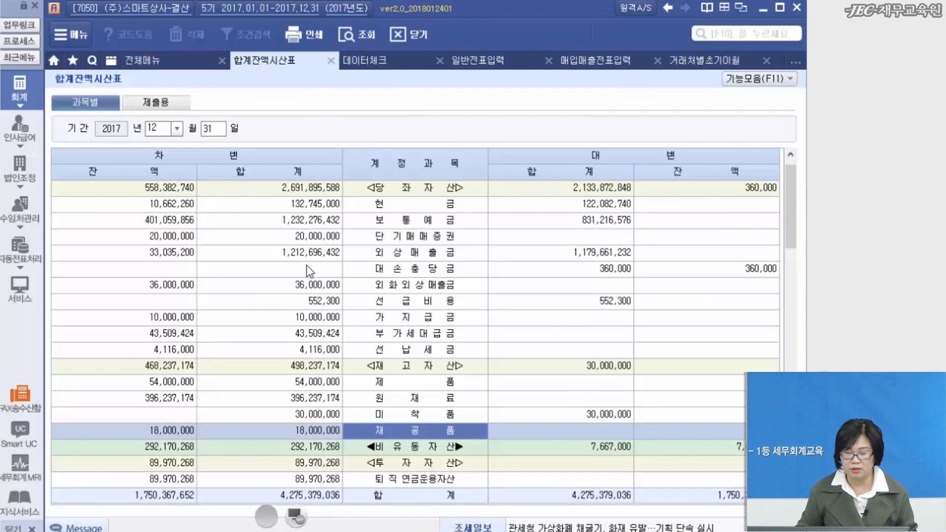
{"action": "key", "text": "Up"}
{"action": "key", "text": "Up"}
{"action": "key", "text": "Up"}
{"action": "key", "text": "Up"}
{"action": "key", "text": "Up"}
{"action": "key", "text": "Up"}
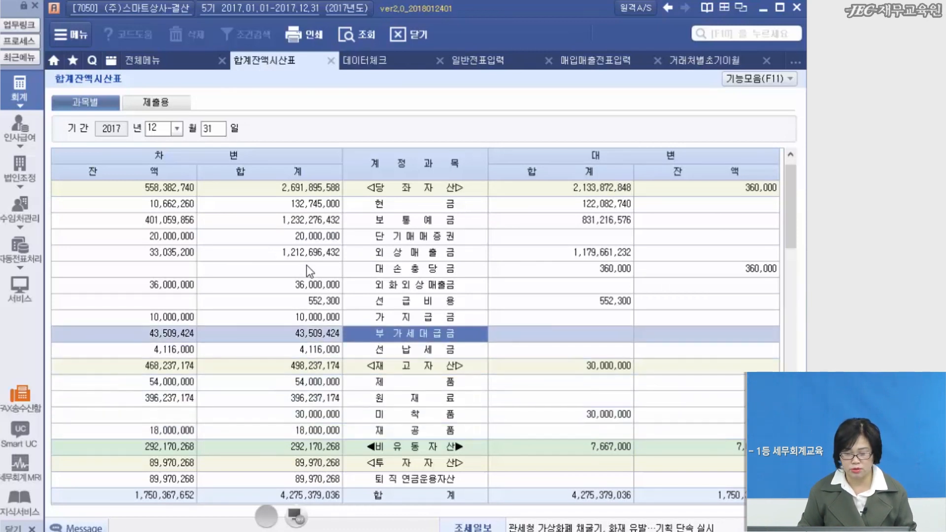
{"action": "key", "text": "Down"}
{"action": "key", "text": "Down"}
{"action": "key", "text": "Down"}
{"action": "key", "text": "Down"}
{"action": "key", "text": "Down"}
{"action": "key", "text": "Down"}
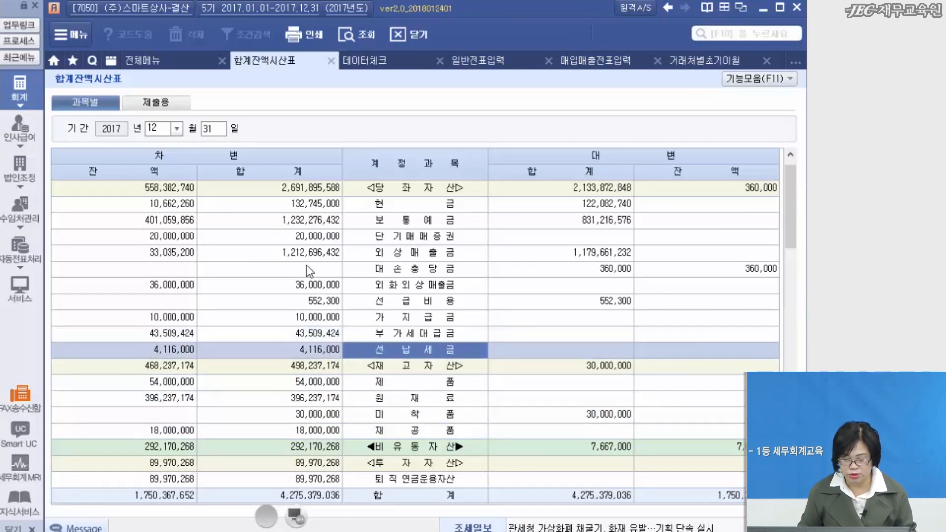
Review the 제품매출 and 제조원가 accounts in the trial balance, and examine 복리후생비 under 도급원가
{"action": "scroll", "coordinate": [307, 265], "scroll_direction": "down", "scroll_amount": 6}
{"action": "scroll", "coordinate": [308, 270], "scroll_direction": "down", "scroll_amount": 6}
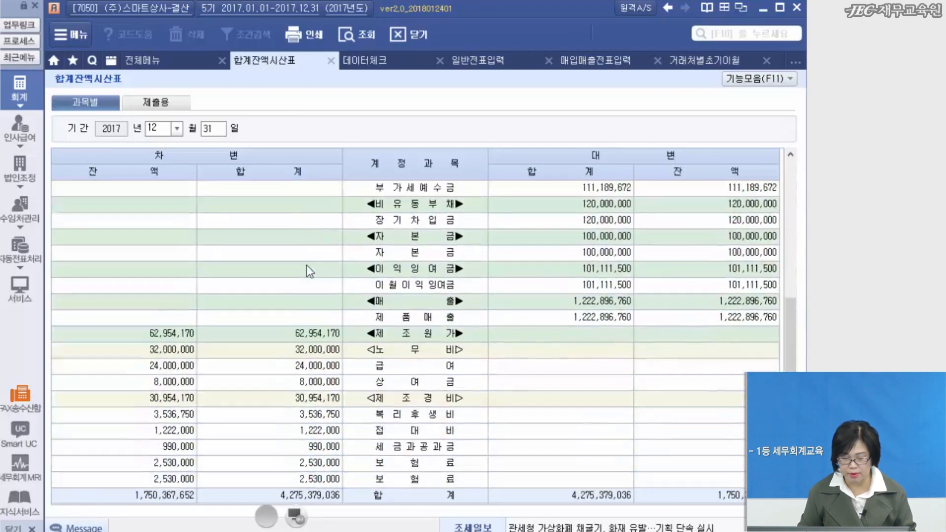
{"action": "left_click", "coordinate": [422, 225]}
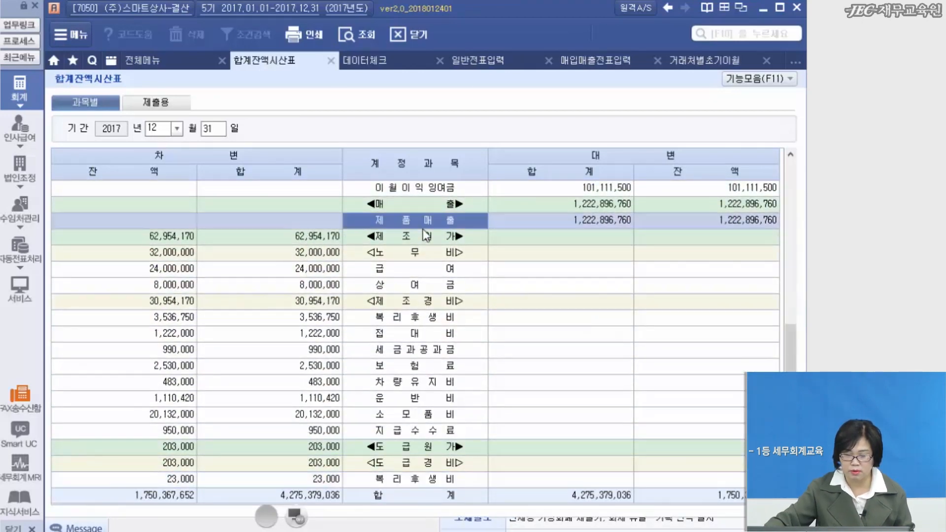
{"action": "left_click", "coordinate": [416, 266]}
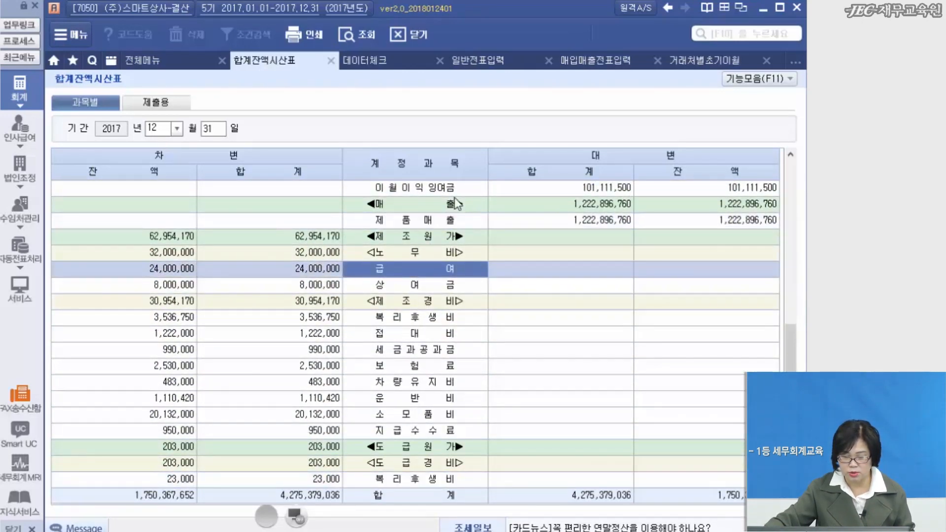
{"action": "left_click", "coordinate": [414, 351]}
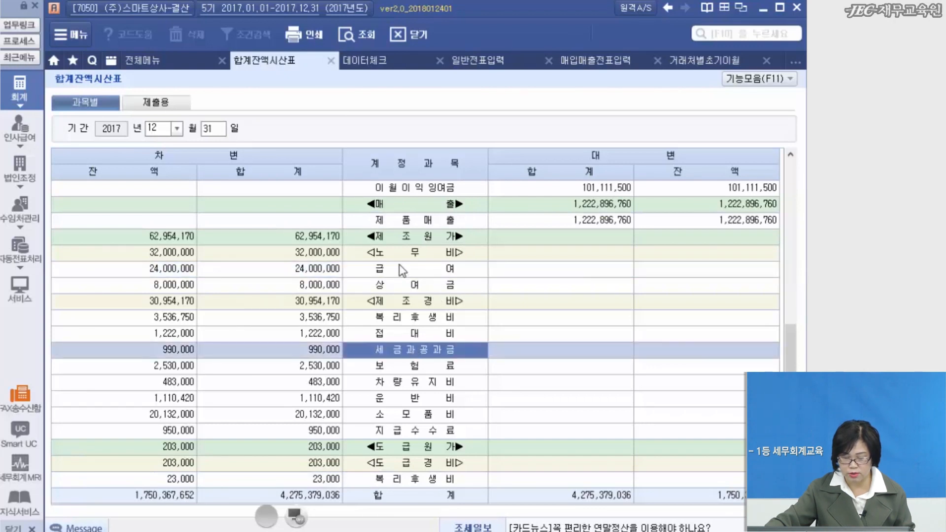
{"action": "left_click", "coordinate": [400, 236]}
{"action": "left_click", "coordinate": [410, 274]}
{"action": "left_click", "coordinate": [402, 364]}
{"action": "scroll", "coordinate": [404, 368], "scroll_direction": "down", "scroll_amount": 1}
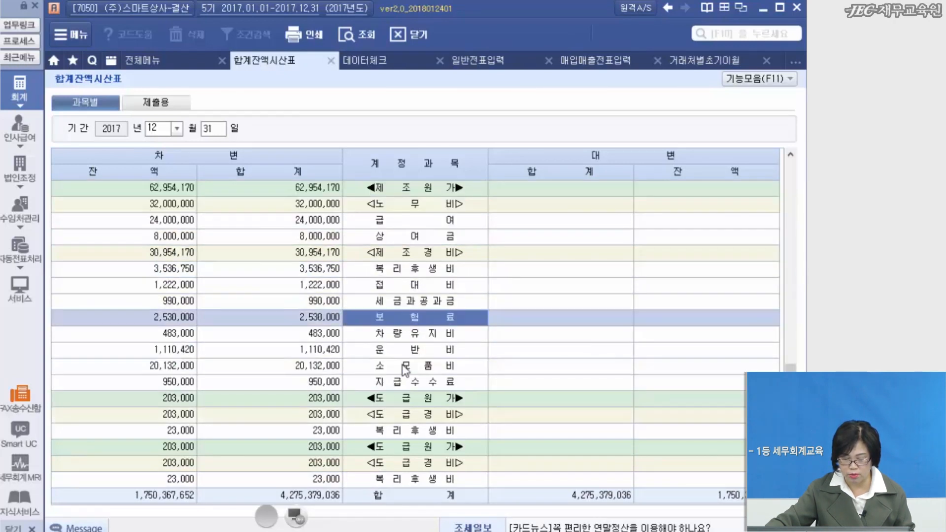
{"action": "scroll", "coordinate": [404, 367], "scroll_direction": "down", "scroll_amount": 2}
{"action": "left_click", "coordinate": [397, 337]}
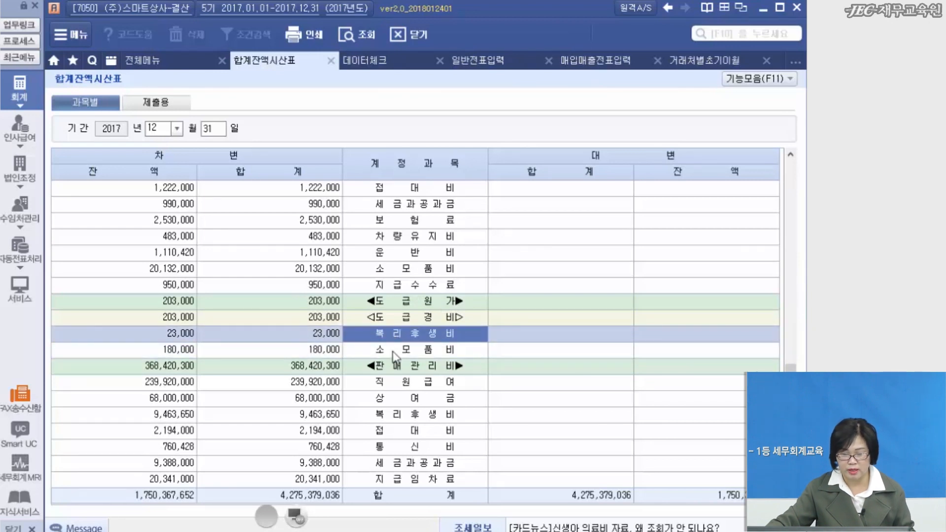
{"action": "left_click", "coordinate": [407, 221]}
{"action": "left_click", "coordinate": [407, 339]}
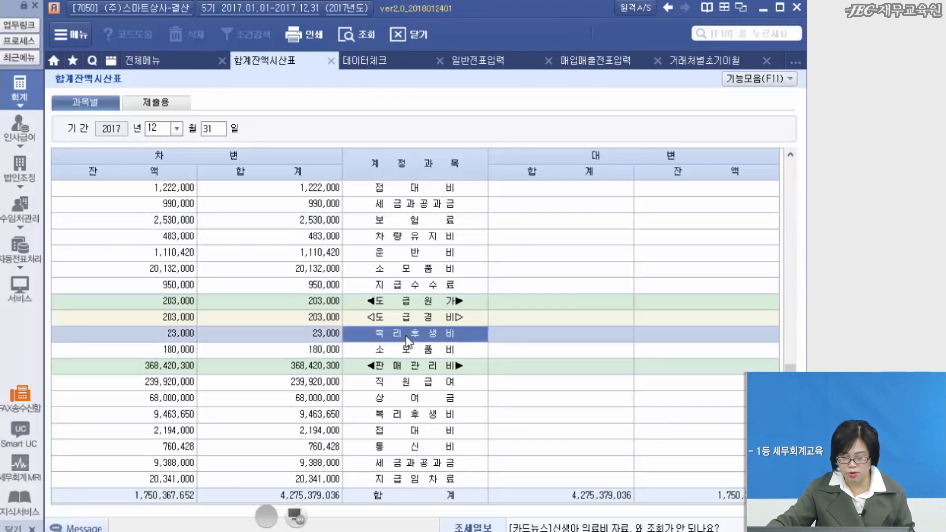
Turn on 계정과목코드보기 so the account codes show beside the account names in 합계잔액시산표
{"action": "left_click", "coordinate": [405, 388]}
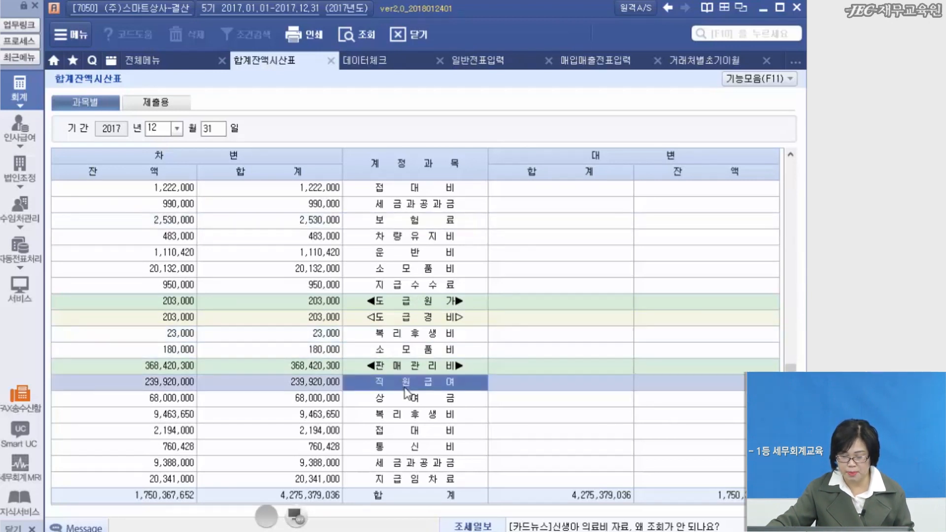
{"action": "left_click", "coordinate": [788, 81]}
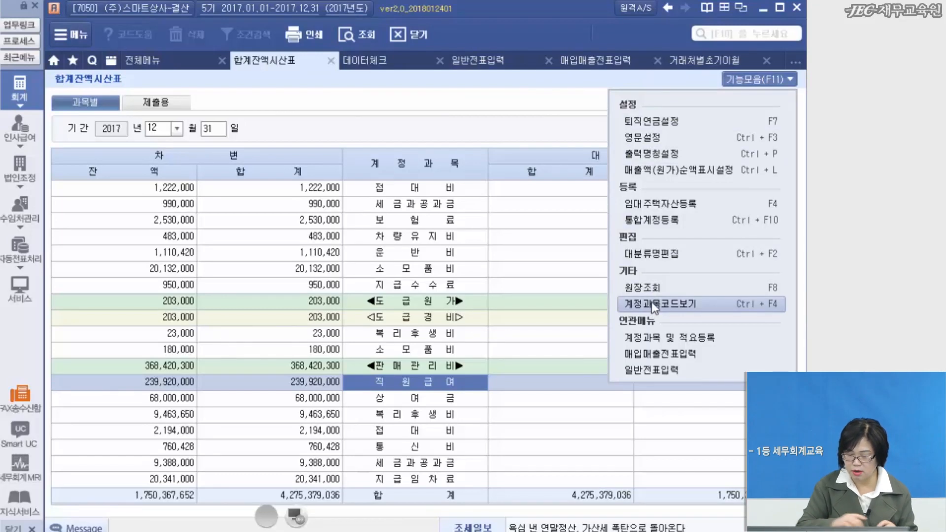
{"action": "left_click", "coordinate": [717, 303]}
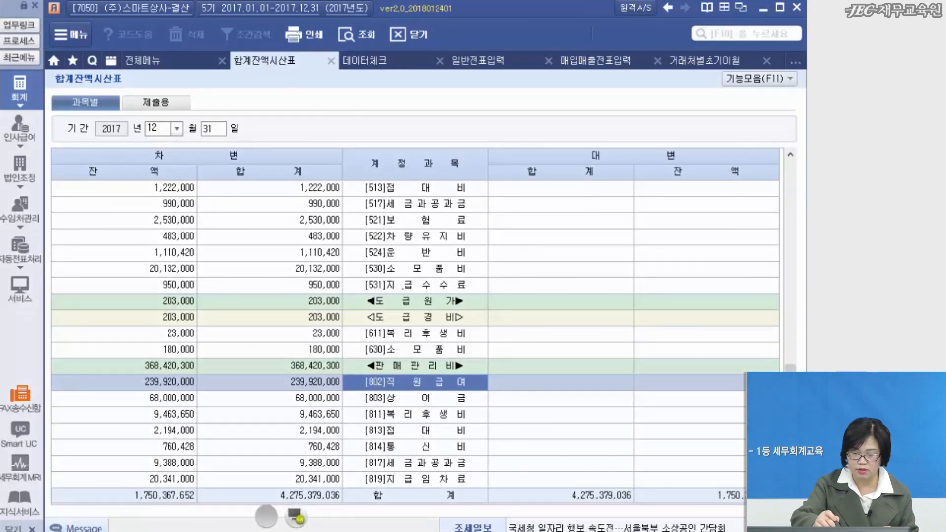
{"action": "mouse_move", "coordinate": [382, 298]}
{"action": "left_mouse_down"}
{"action": "mouse_move", "coordinate": [343, 199]}
{"action": "mouse_move", "coordinate": [510, 261]}
{"action": "left_mouse_up"}
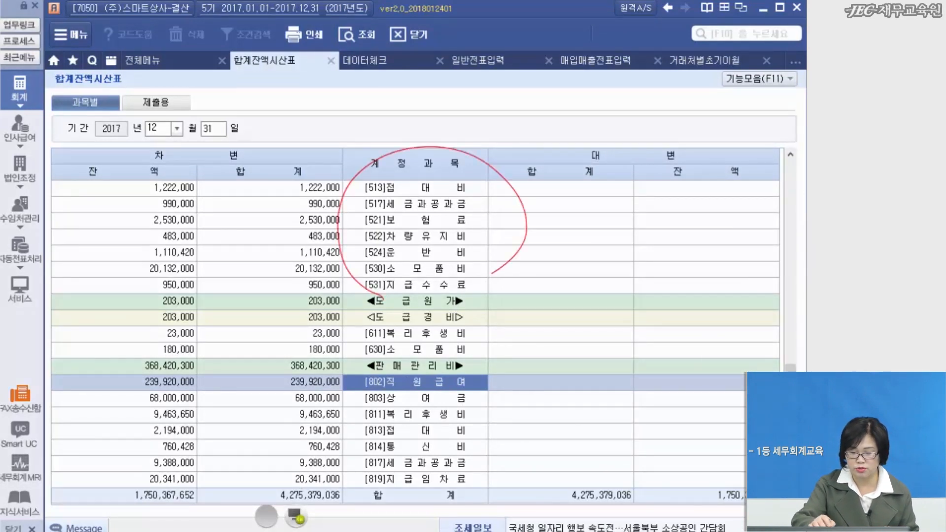
{"action": "left_click_drag", "start_coordinate": [374, 289], "coordinate": [503, 292]}
{"action": "mouse_move", "coordinate": [374, 326]}
{"action": "left_mouse_down"}
{"action": "mouse_move", "coordinate": [478, 307]}
{"action": "mouse_move", "coordinate": [352, 363]}
{"action": "left_mouse_up"}
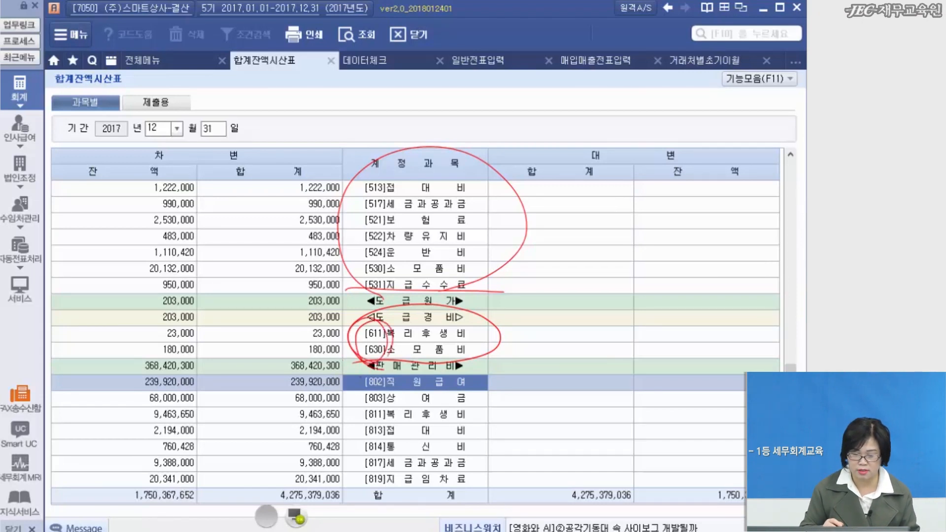
{"action": "left_click_drag", "start_coordinate": [355, 329], "coordinate": [311, 219]}
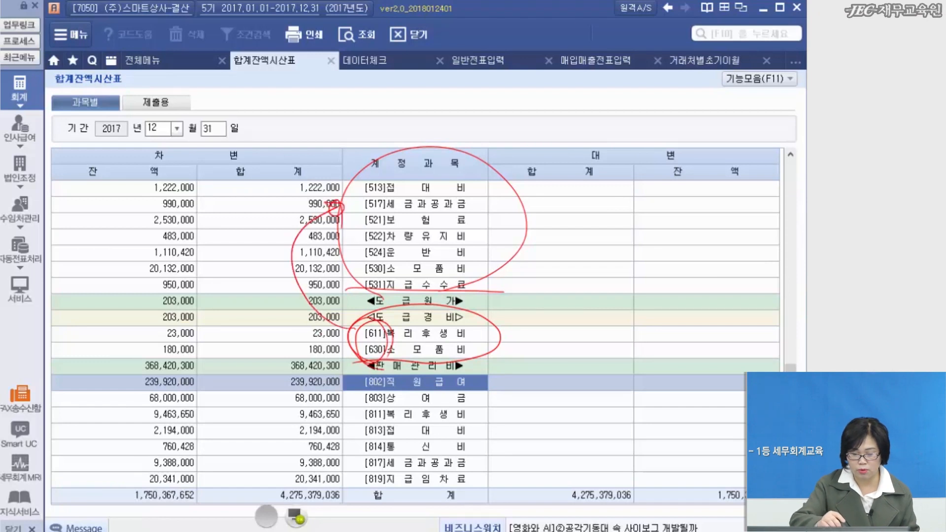
{"action": "left_click_drag", "start_coordinate": [312, 297], "coordinate": [329, 425]}
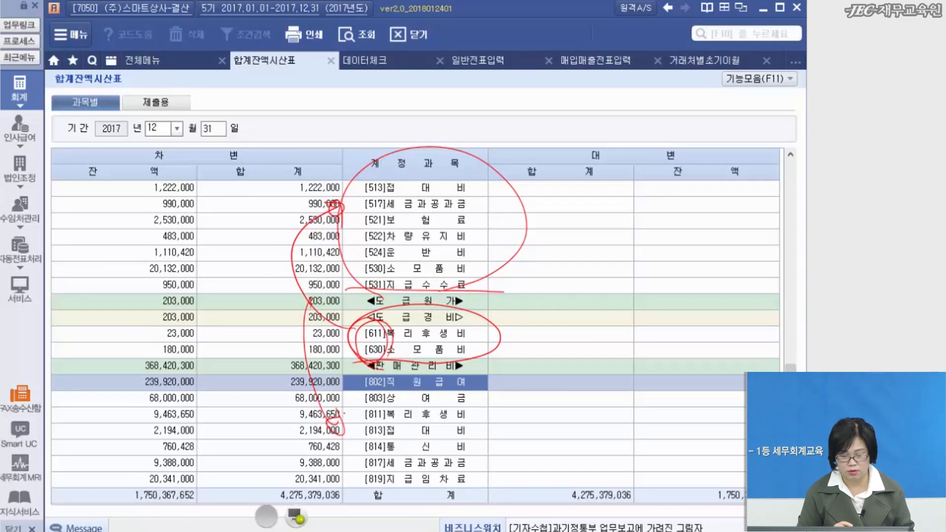
{"action": "left_click", "coordinate": [296, 518]}
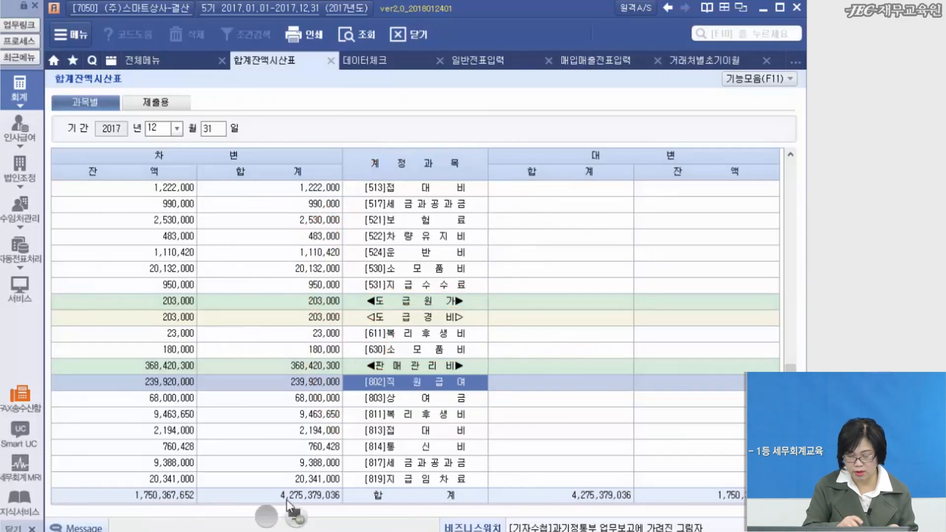
Open the account ledger for 복리후생비 (611) under 도급경비 and examine the November 30 entry's description and vendor
{"action": "left_click", "coordinate": [437, 334]}
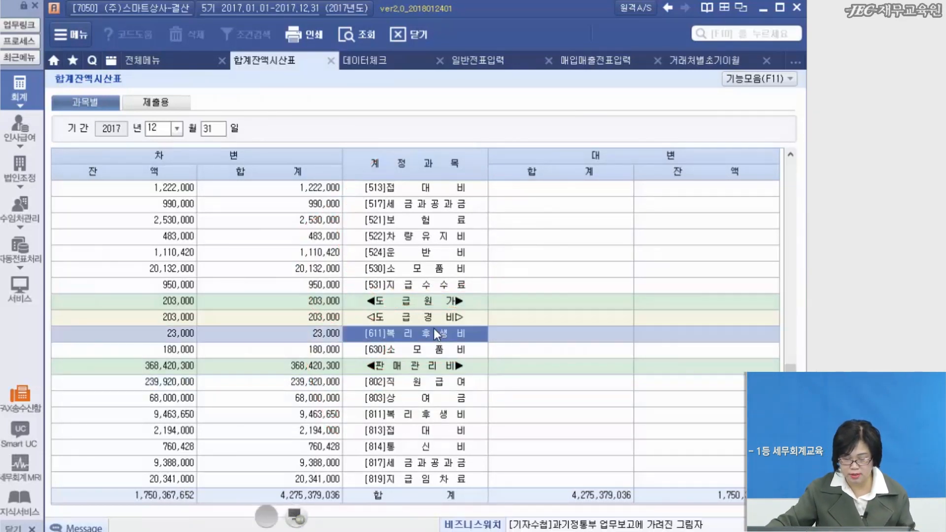
{"action": "double_click", "coordinate": [404, 338]}
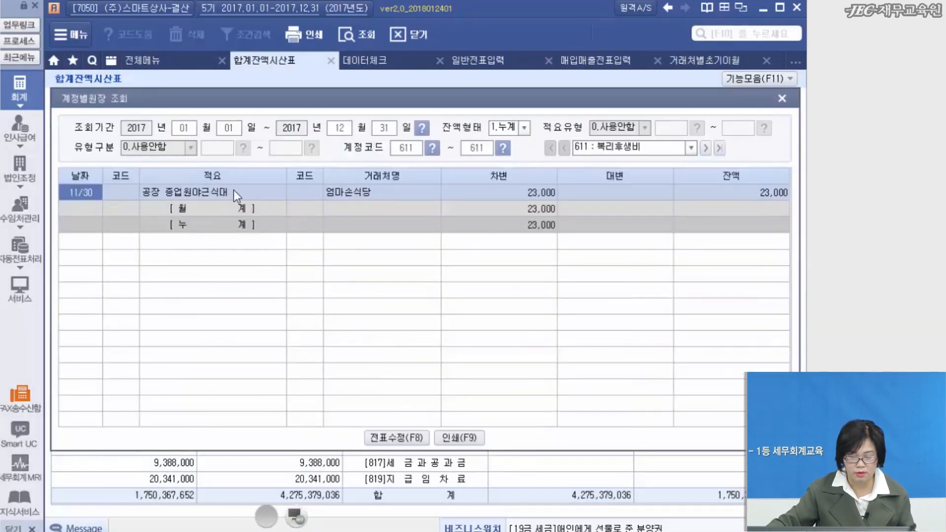
{"action": "left_click", "coordinate": [214, 192]}
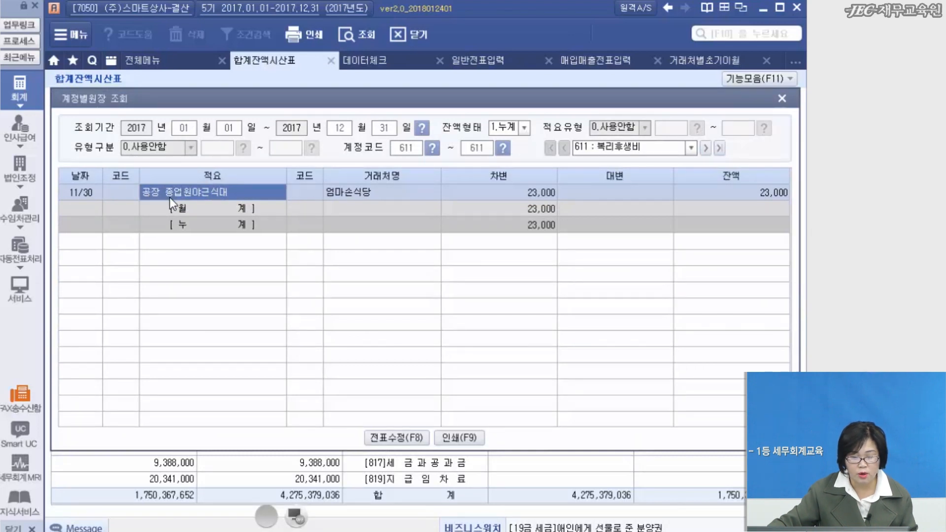
{"action": "left_click", "coordinate": [376, 196]}
{"action": "left_click", "coordinate": [196, 192]}
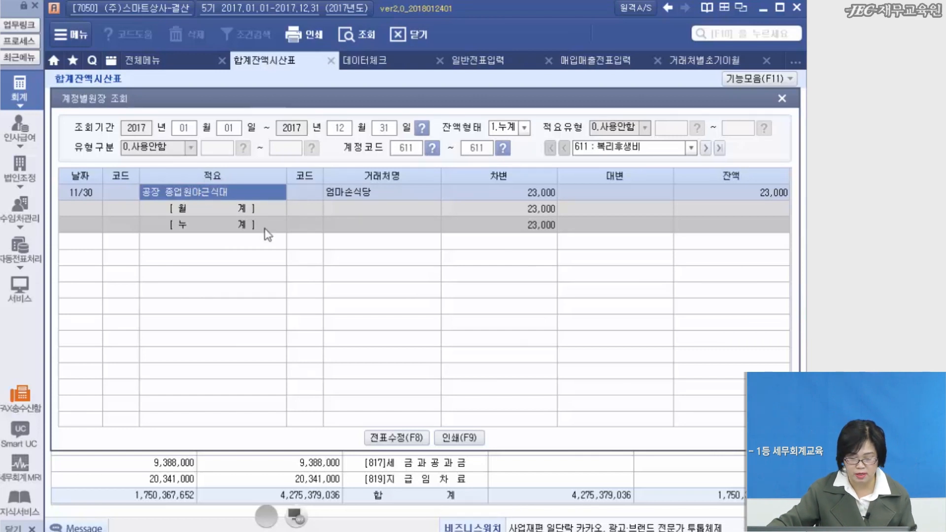
Change the account code of the November 30 복리후생비 voucher to 511, finish voucher editing and close the ledger
{"action": "left_click", "coordinate": [387, 437]}
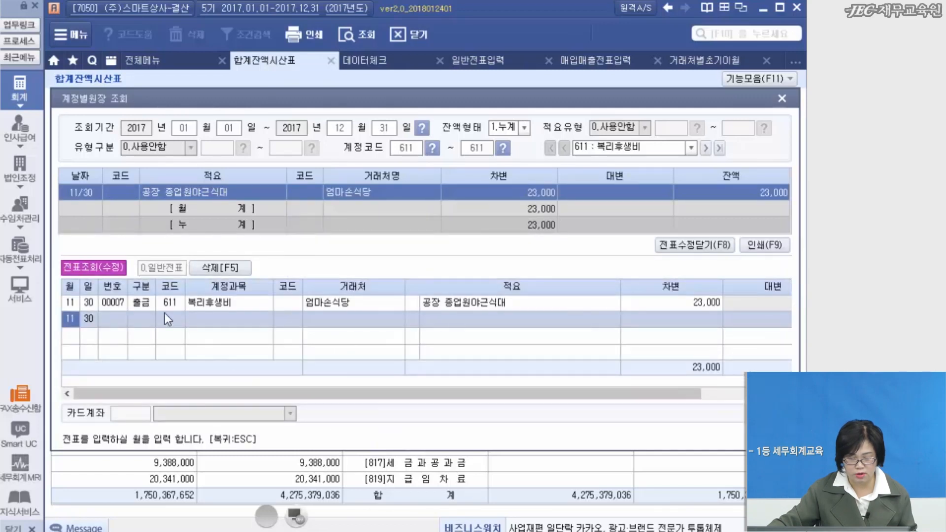
{"action": "left_click", "coordinate": [169, 303]}
{"action": "type", "text": "511"}
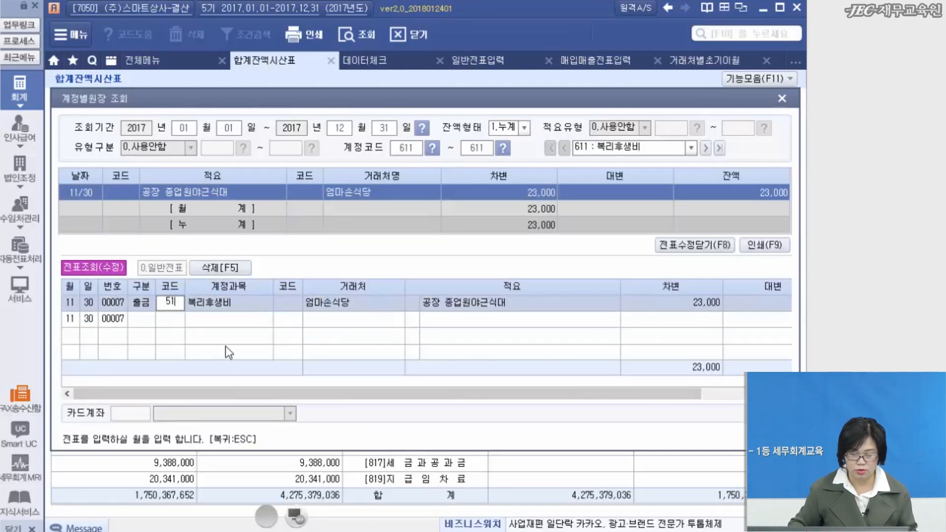
{"action": "key", "text": "Return"}
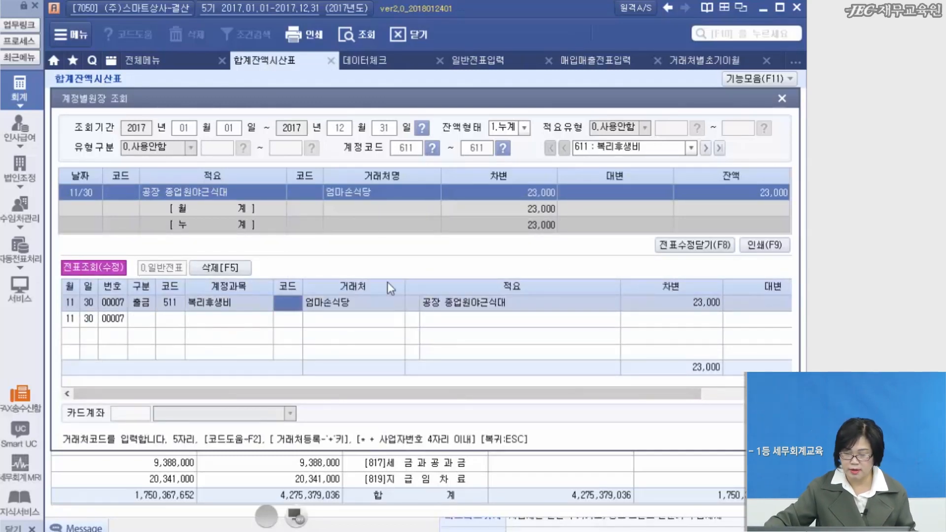
{"action": "left_click", "coordinate": [696, 247]}
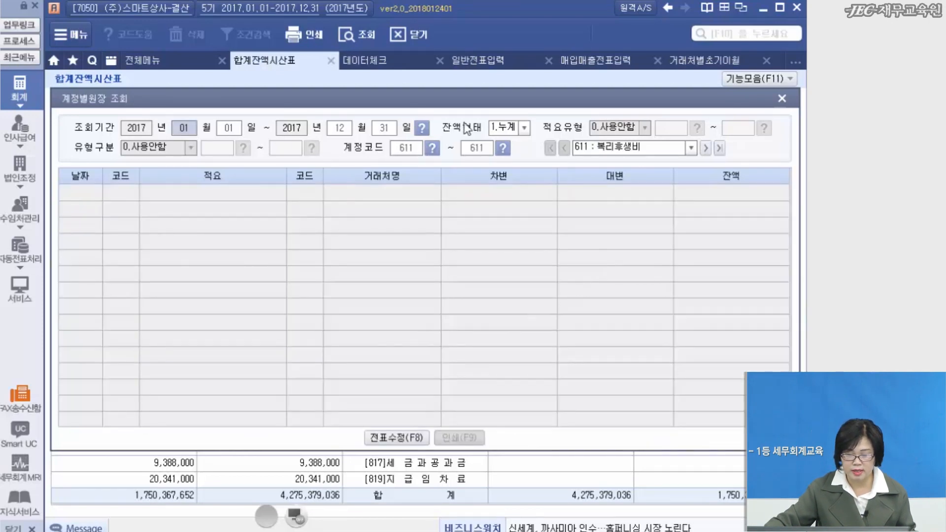
{"action": "left_click", "coordinate": [781, 98]}
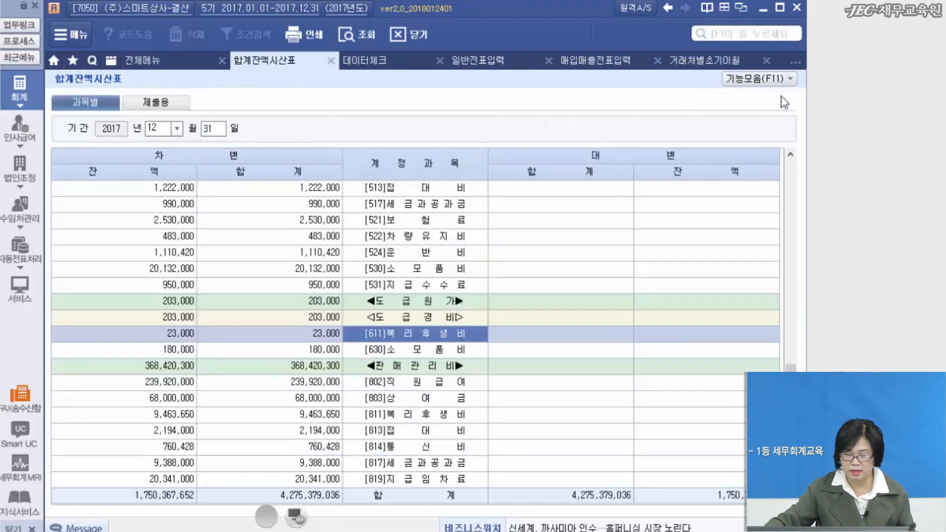
Re-query 합계잔액시산표 and check the accounts under 도급원가, including 소모품비 (630)
{"action": "left_click", "coordinate": [369, 34]}
{"action": "left_click_drag", "start_coordinate": [793, 232], "coordinate": [791, 379]}
{"action": "left_click", "coordinate": [446, 366]}
{"action": "left_click", "coordinate": [435, 364]}
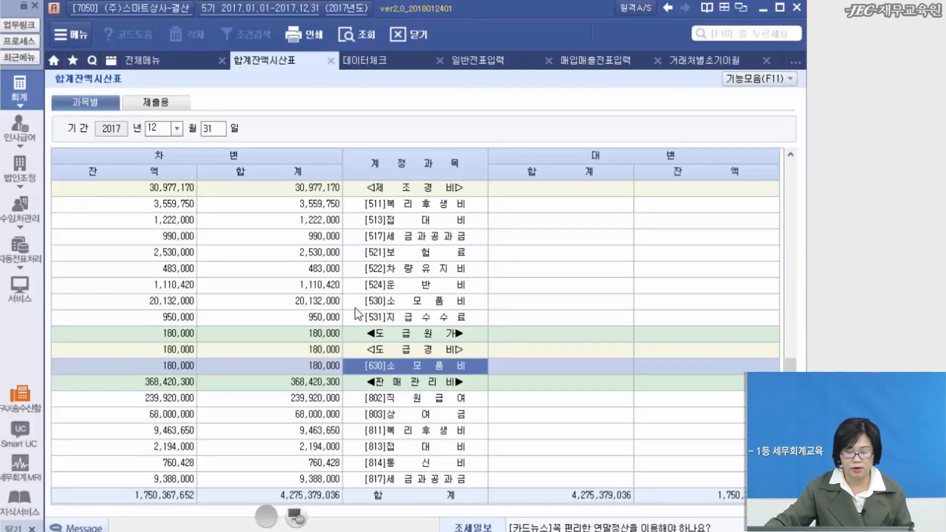
Open 거래처등코드변환 from the basic data functions and set 변환대상코드 to 2. 계정과목 코드
{"action": "left_click", "coordinate": [145, 64]}
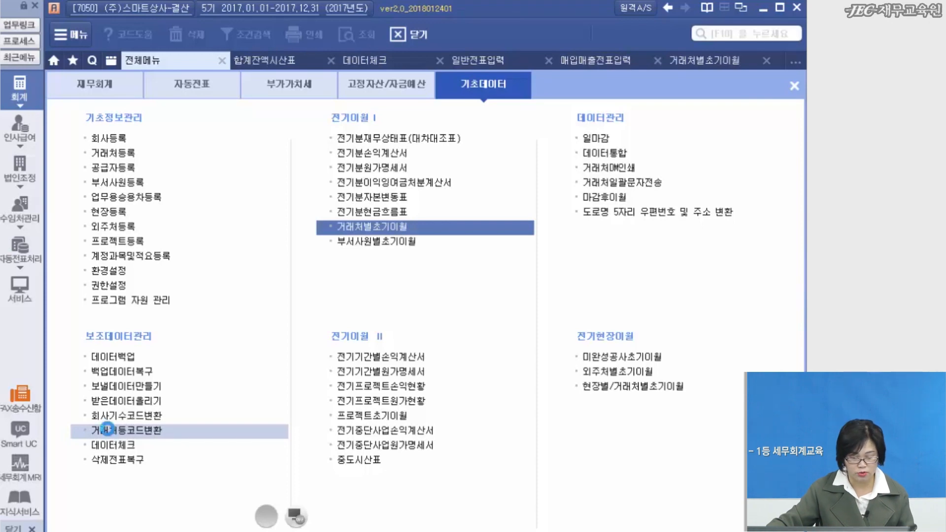
{"action": "left_click", "coordinate": [107, 429]}
{"action": "left_click", "coordinate": [510, 367]}
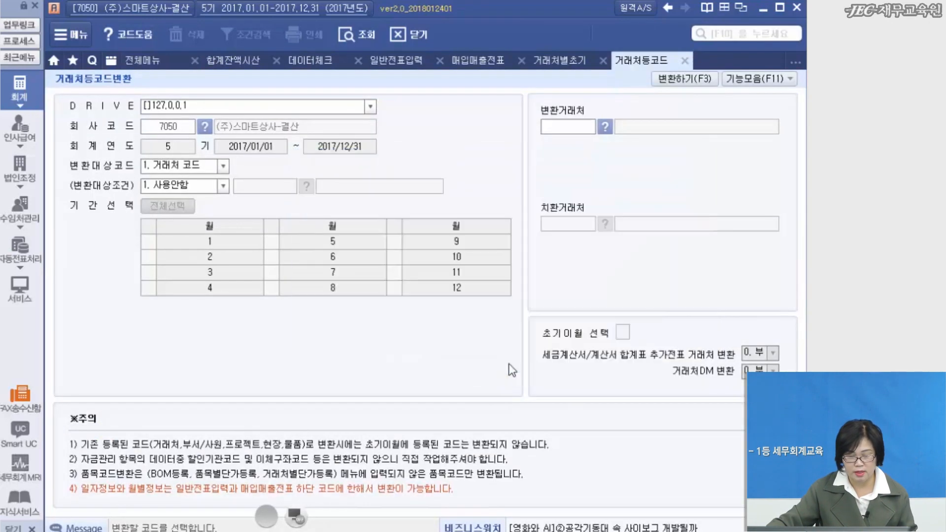
{"action": "left_click", "coordinate": [223, 166]}
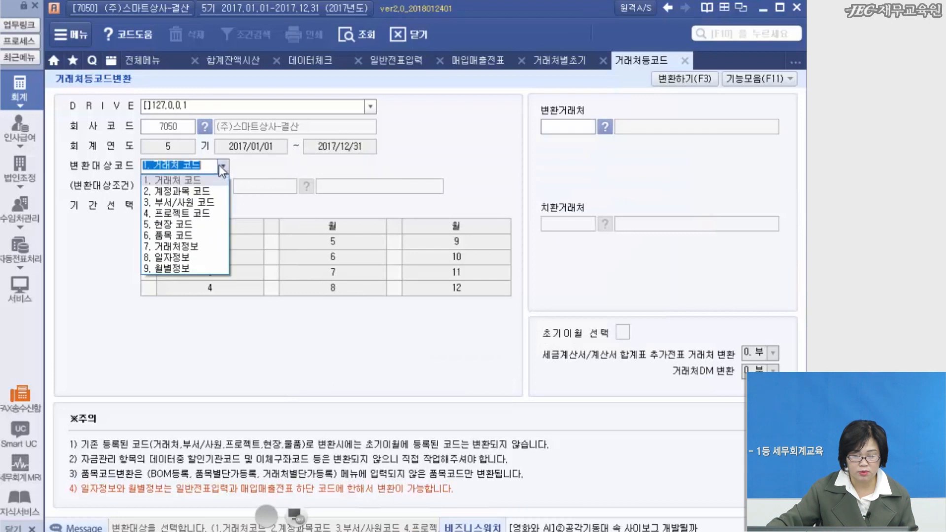
{"action": "left_click", "coordinate": [202, 192]}
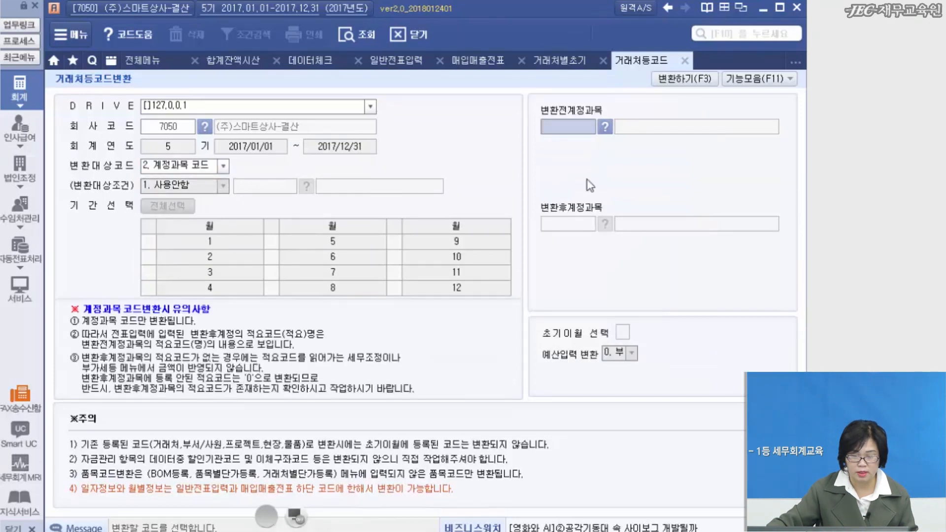
Set 변환전계정과목 to 630 and 변환후계정과목 to 530, and select all twelve months for the conversion
{"action": "type", "text": "630"}
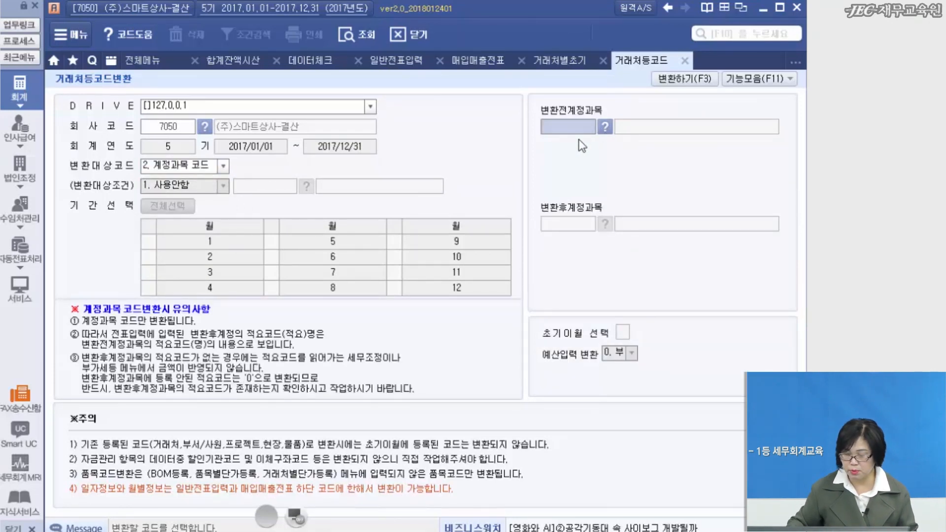
{"action": "key", "text": "Return"}
{"action": "type", "text": "530"}
{"action": "key", "text": "Return"}
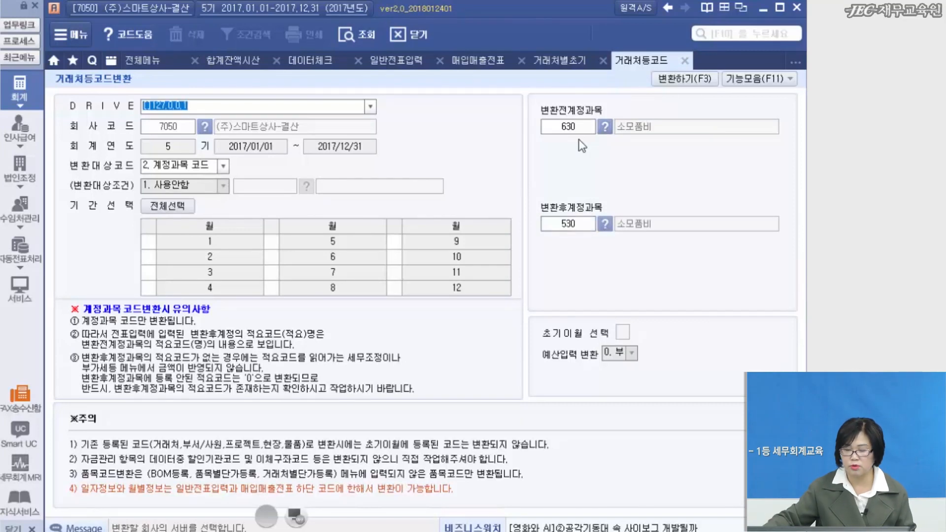
{"action": "left_click", "coordinate": [169, 207]}
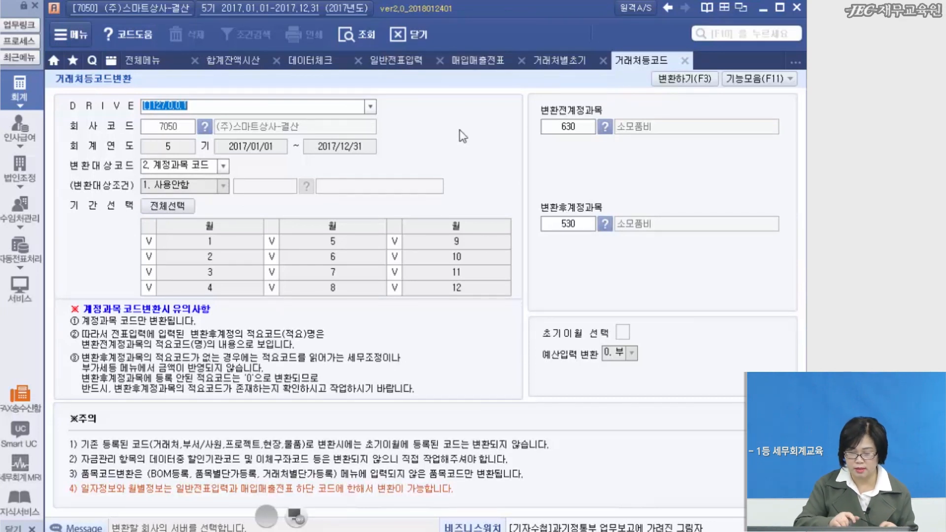
{"action": "left_click", "coordinate": [295, 521]}
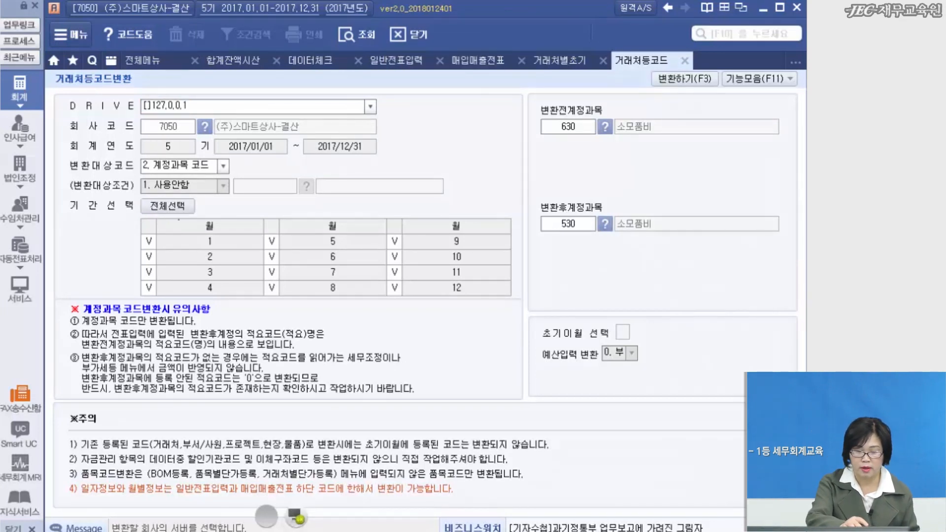
{"action": "mouse_move", "coordinate": [231, 171]}
{"action": "left_mouse_down"}
{"action": "mouse_move", "coordinate": [148, 154]}
{"action": "mouse_move", "coordinate": [198, 183]}
{"action": "left_mouse_up"}
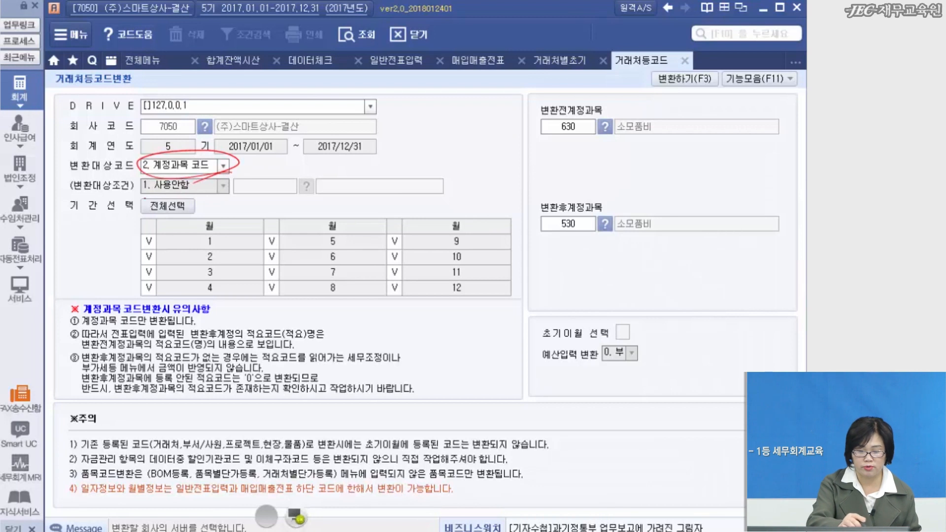
{"action": "mouse_move", "coordinate": [628, 146]}
{"action": "left_mouse_down"}
{"action": "mouse_move", "coordinate": [546, 137]}
{"action": "mouse_move", "coordinate": [611, 149]}
{"action": "mouse_move", "coordinate": [617, 176]}
{"action": "left_mouse_up"}
{"action": "mouse_move", "coordinate": [616, 170]}
{"action": "left_mouse_down"}
{"action": "mouse_move", "coordinate": [615, 184]}
{"action": "mouse_move", "coordinate": [626, 186]}
{"action": "left_mouse_up"}
{"action": "mouse_move", "coordinate": [646, 193]}
{"action": "left_mouse_down"}
{"action": "mouse_move", "coordinate": [542, 193]}
{"action": "mouse_move", "coordinate": [601, 255]}
{"action": "mouse_move", "coordinate": [628, 203]}
{"action": "left_mouse_up"}
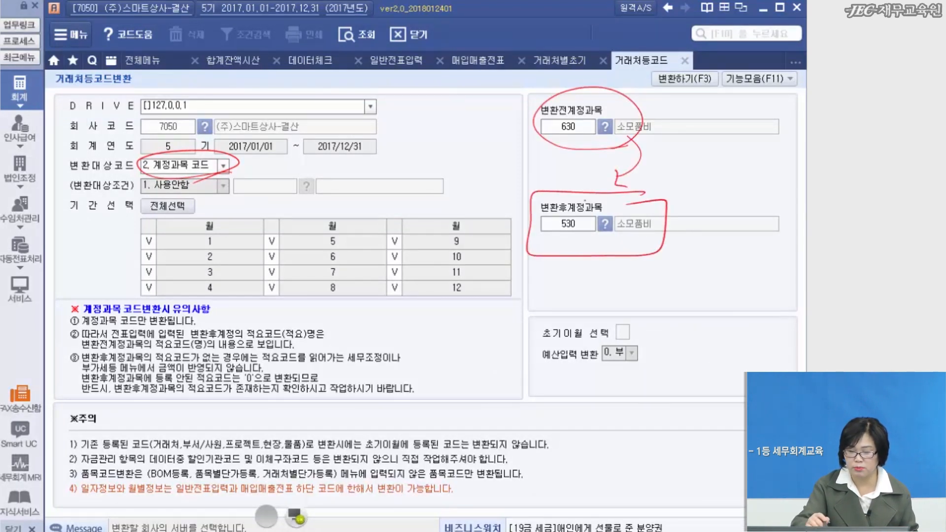
{"action": "left_click_drag", "start_coordinate": [188, 199], "coordinate": [183, 219]}
{"action": "mouse_move", "coordinate": [279, 207]}
{"action": "left_mouse_down"}
{"action": "mouse_move", "coordinate": [133, 276]}
{"action": "mouse_move", "coordinate": [347, 312]}
{"action": "mouse_move", "coordinate": [522, 232]}
{"action": "mouse_move", "coordinate": [224, 208]}
{"action": "left_mouse_up"}
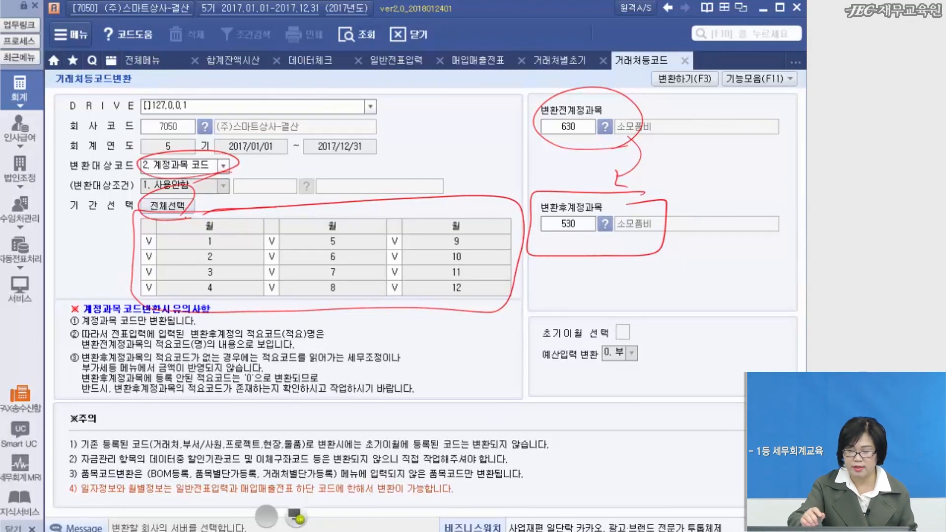
{"action": "left_click_drag", "start_coordinate": [708, 102], "coordinate": [692, 53]}
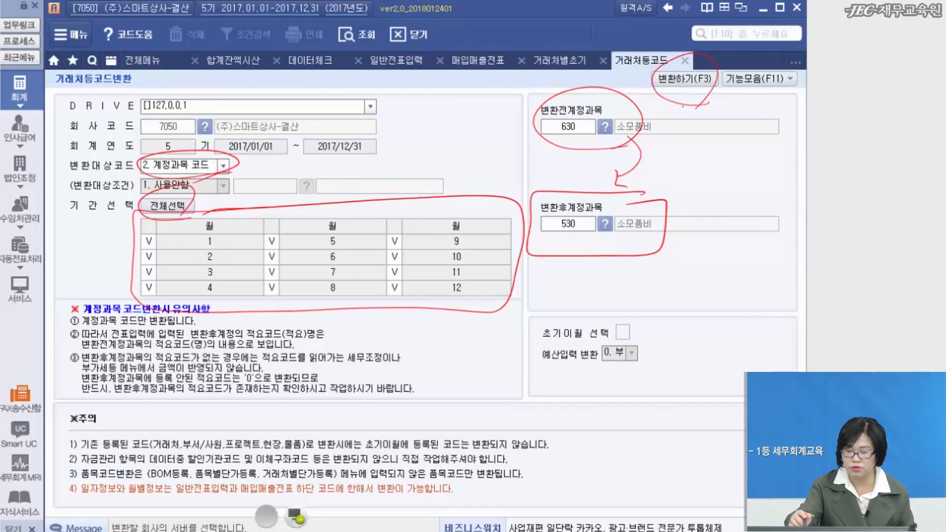
{"action": "mouse_move", "coordinate": [712, 105]}
{"action": "left_mouse_down"}
{"action": "mouse_move", "coordinate": [723, 136]}
{"action": "mouse_move", "coordinate": [722, 98]}
{"action": "left_mouse_up"}
{"action": "left_click_drag", "start_coordinate": [657, 102], "coordinate": [695, 101]}
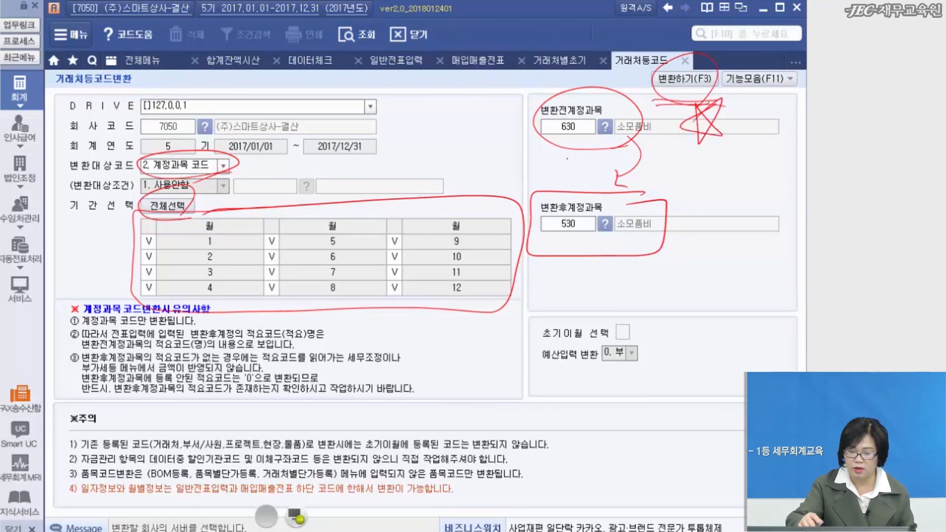
{"action": "left_click_drag", "start_coordinate": [642, 143], "coordinate": [583, 263]}
{"action": "left_click_drag", "start_coordinate": [590, 186], "coordinate": [602, 244]}
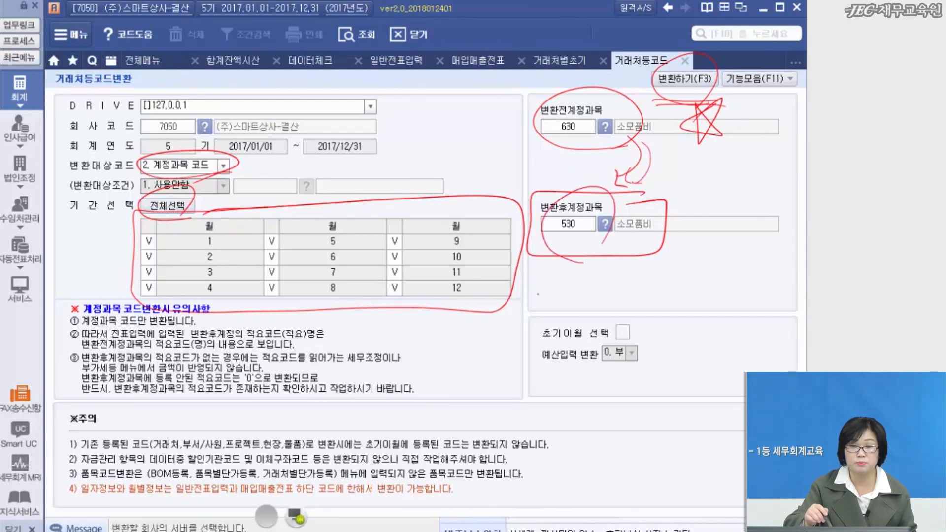
{"action": "left_click", "coordinate": [298, 516]}
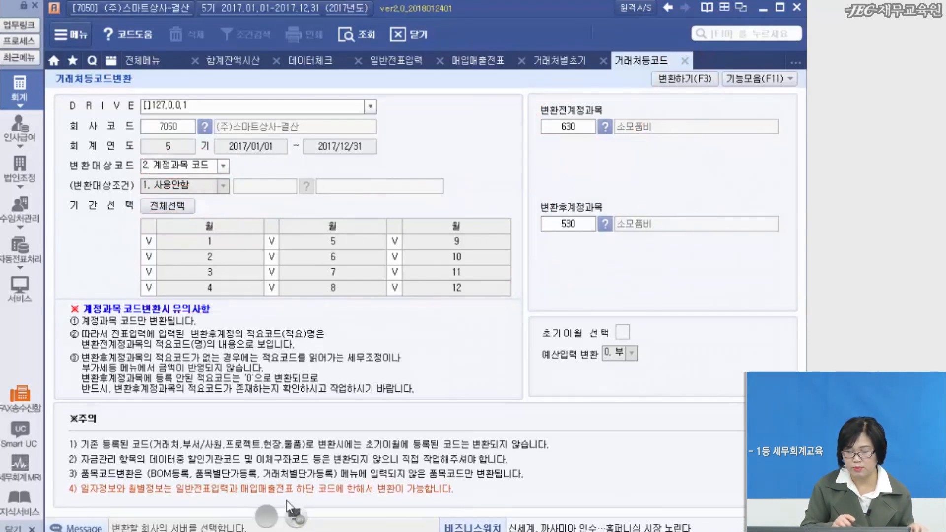
Run the conversion of account code 630 to 530 and acknowledge the result
{"action": "left_click", "coordinate": [678, 81]}
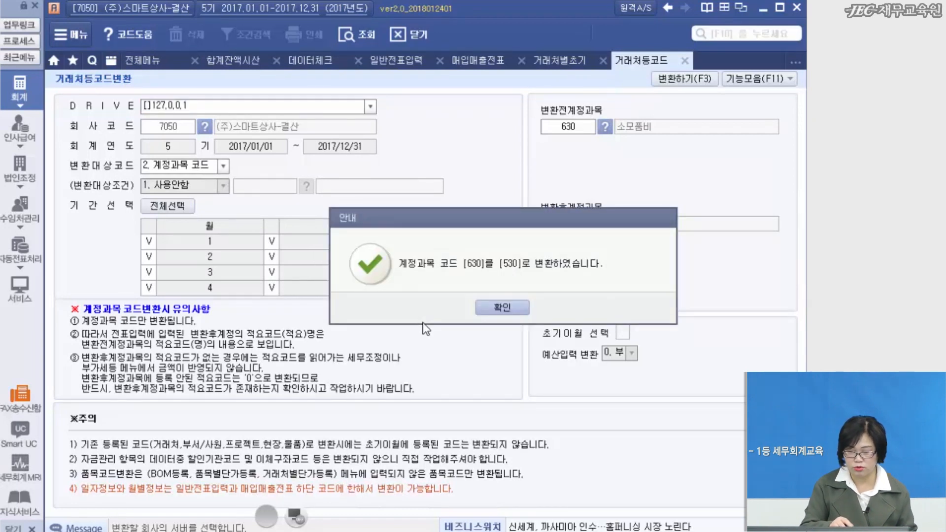
{"action": "left_click", "coordinate": [504, 309]}
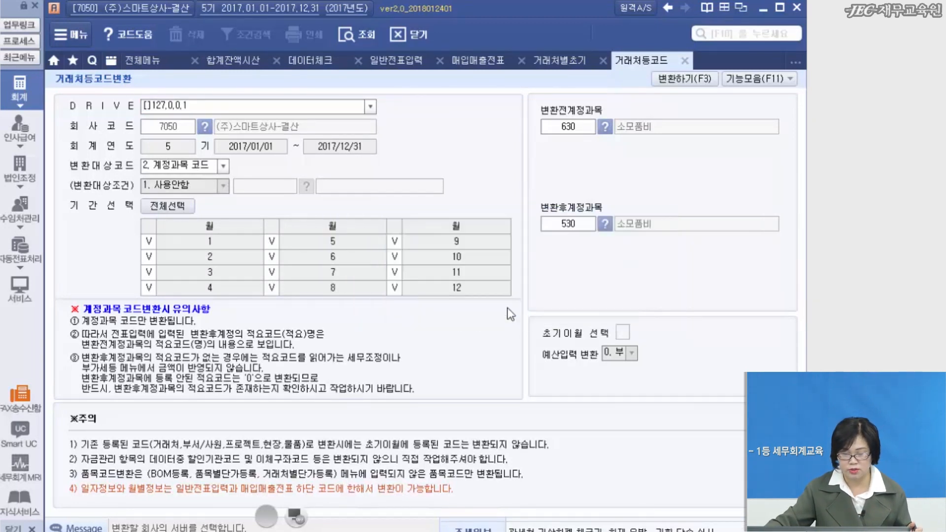
Re-query 합계잔액시산표 and check 소모품비 (530) under 제조원가 and the former 도급원가 section
{"action": "left_click", "coordinate": [222, 60]}
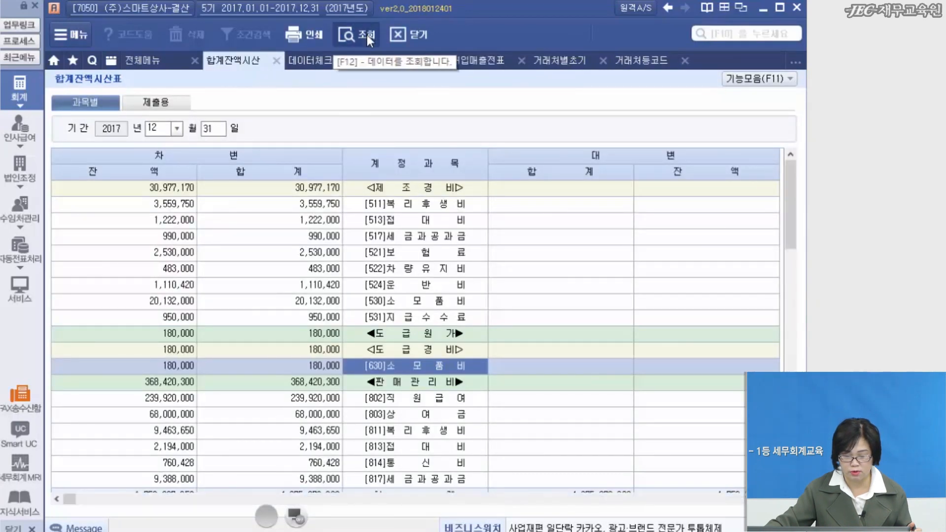
{"action": "left_click_drag", "start_coordinate": [791, 245], "coordinate": [791, 326]}
{"action": "left_click_drag", "start_coordinate": [806, 365], "coordinate": [806, 428]}
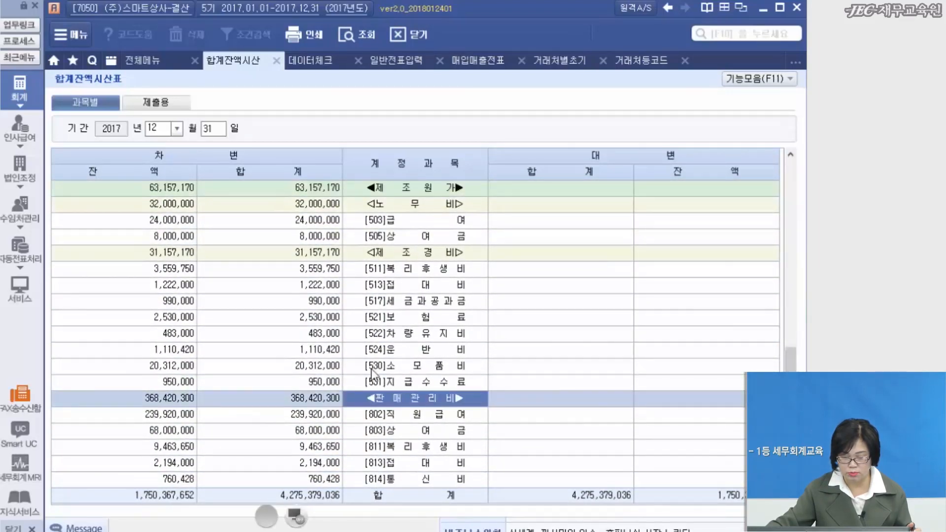
{"action": "left_click", "coordinate": [396, 372]}
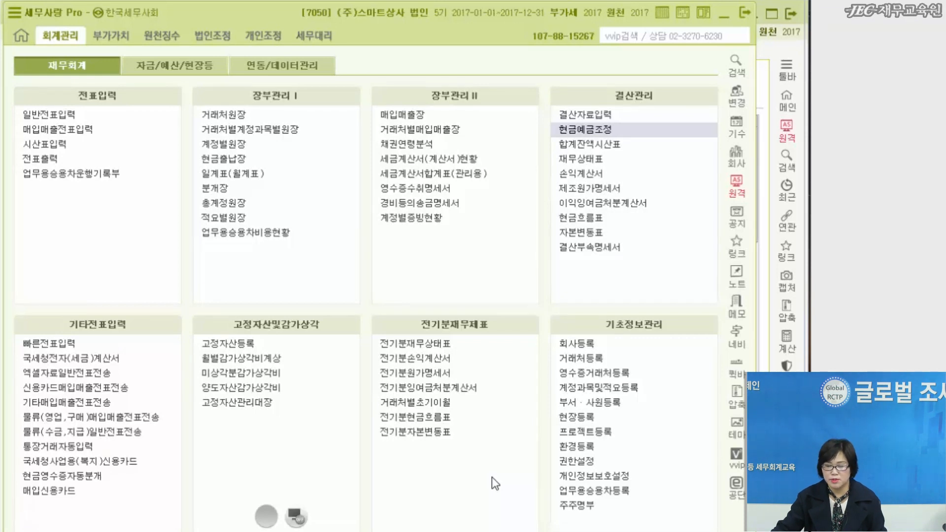
In 세무사랑 Pro, query 합계잔액시산표 as of December 31, 2017 and open the debit-credit difference details for 2017-01-31
{"action": "left_click", "coordinate": [643, 143]}
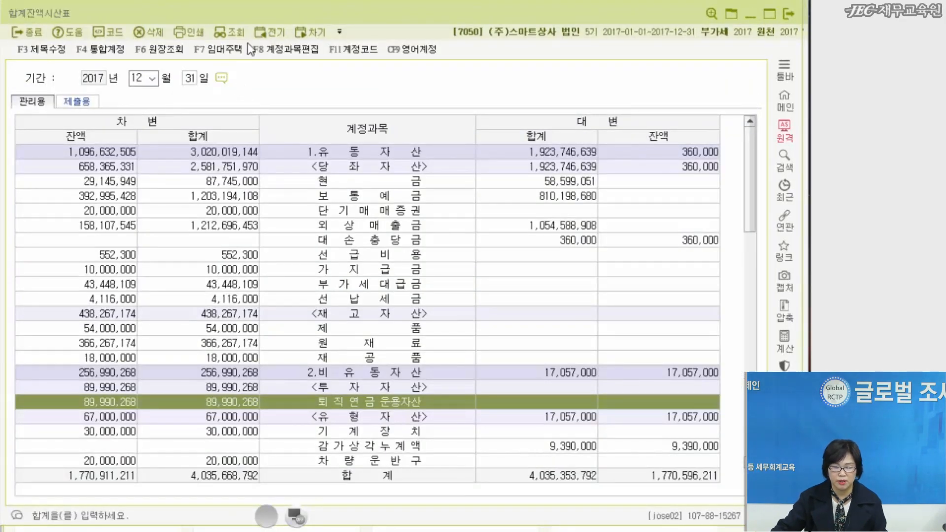
{"action": "left_click", "coordinate": [232, 32]}
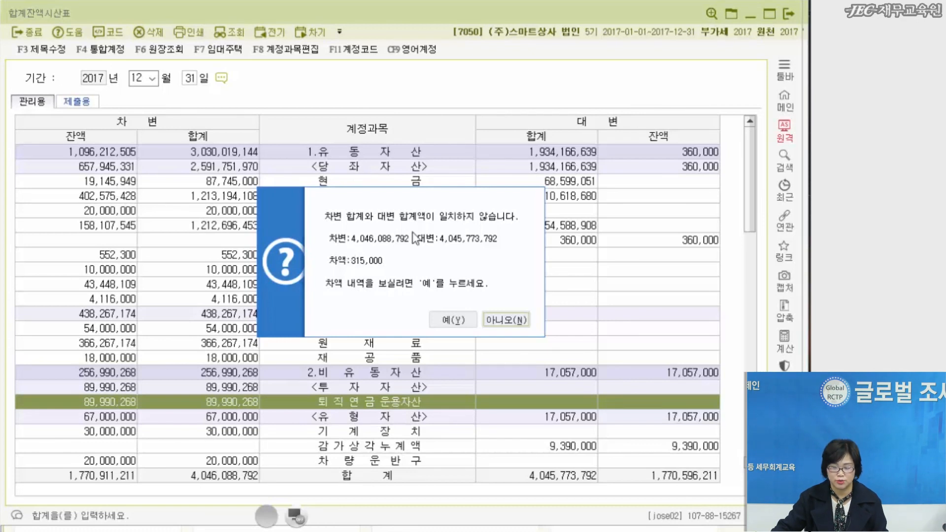
{"action": "left_click", "coordinate": [454, 320]}
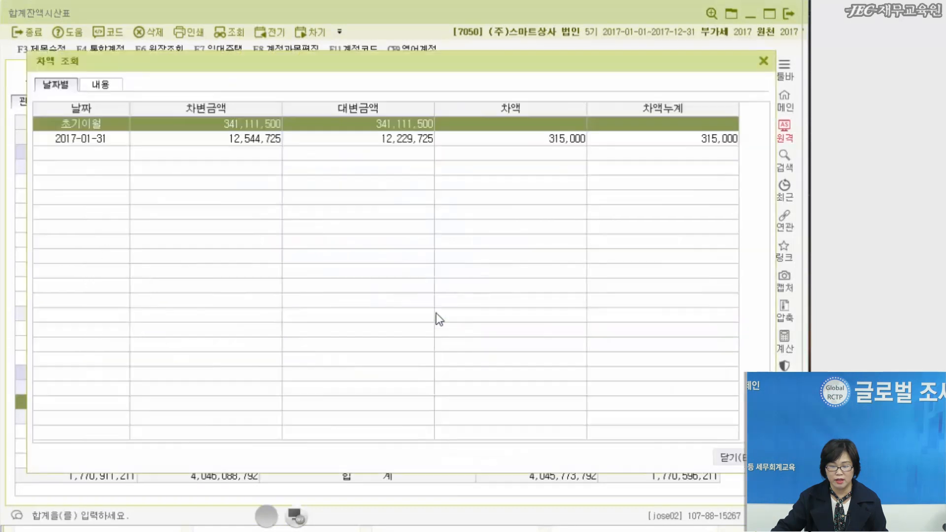
{"action": "left_click", "coordinate": [204, 143]}
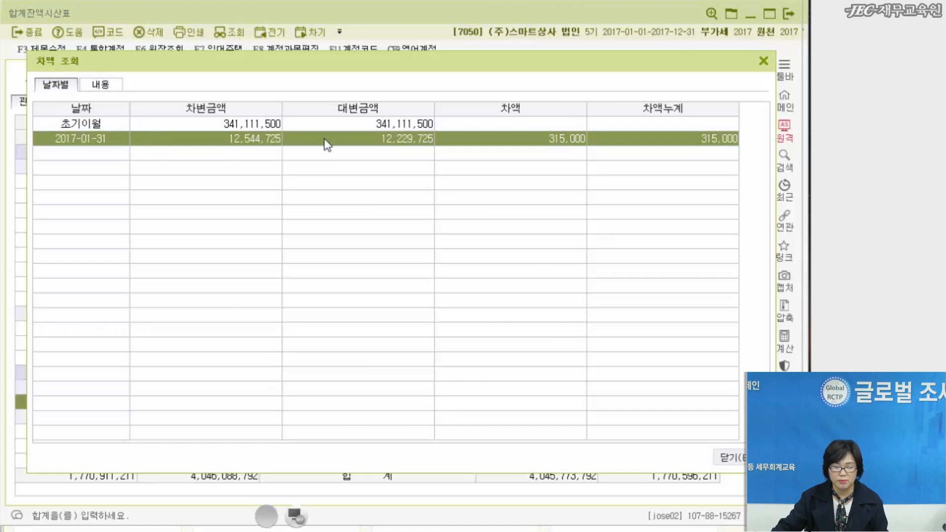
{"action": "double_click", "coordinate": [494, 140]}
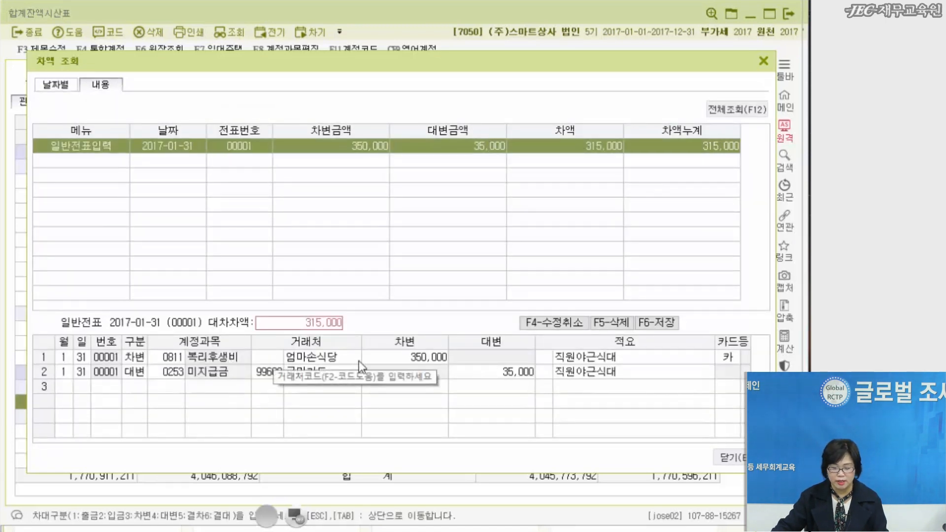
Compare the debit and credit amounts of the January 31 voucher in 차액 조회, and close the trial balance
{"action": "left_click", "coordinate": [379, 357]}
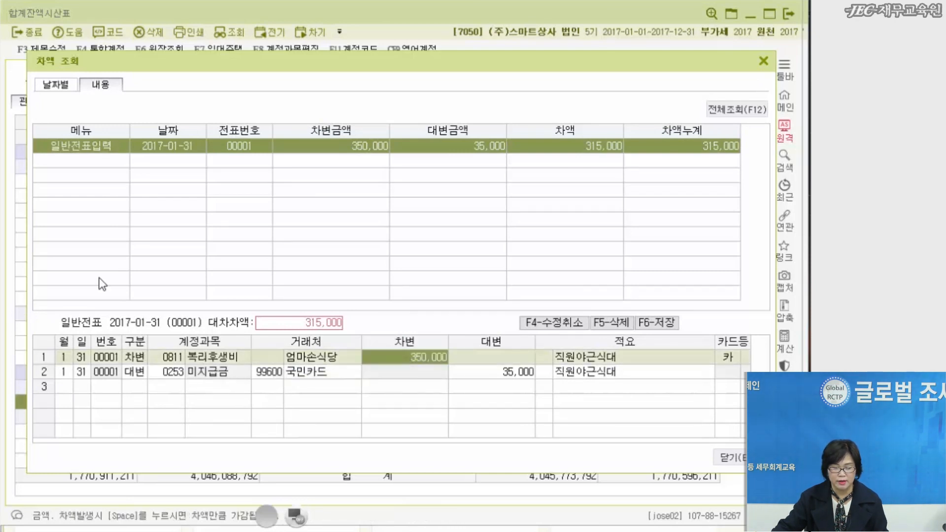
{"action": "left_click", "coordinate": [481, 372]}
{"action": "left_click", "coordinate": [435, 362]}
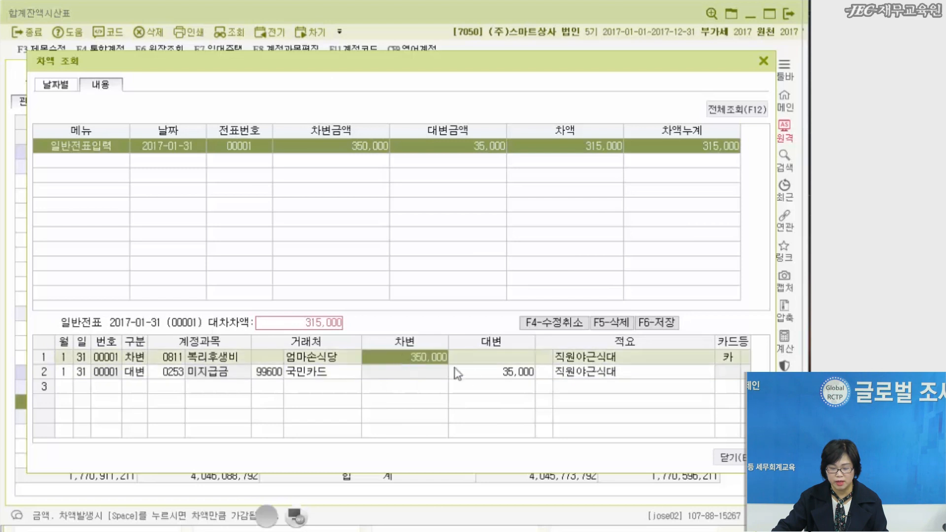
{"action": "left_click", "coordinate": [476, 374]}
{"action": "left_click", "coordinate": [407, 358]}
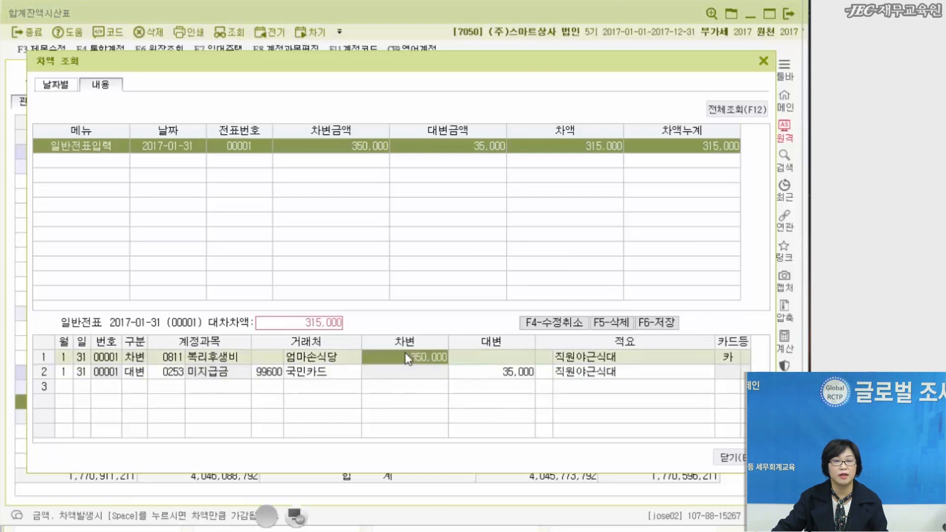
{"action": "left_click", "coordinate": [476, 374]}
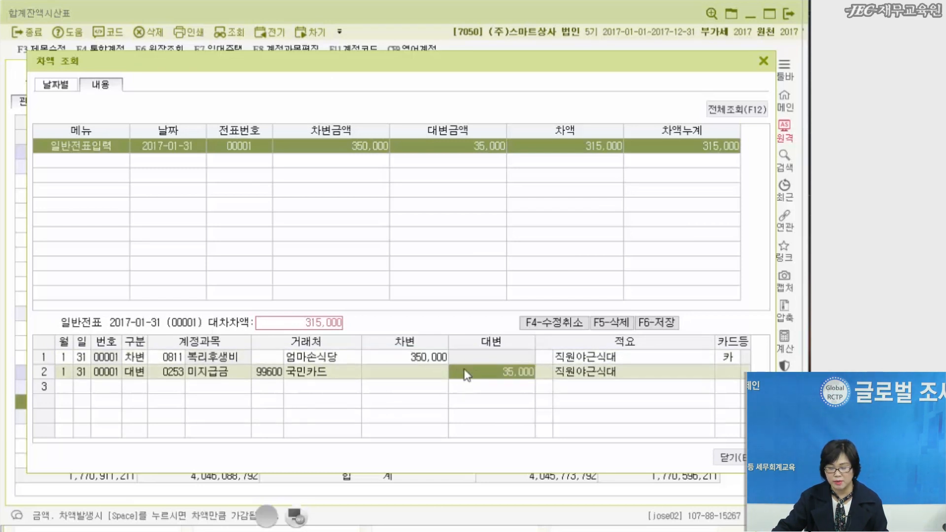
{"action": "left_click", "coordinate": [402, 358]}
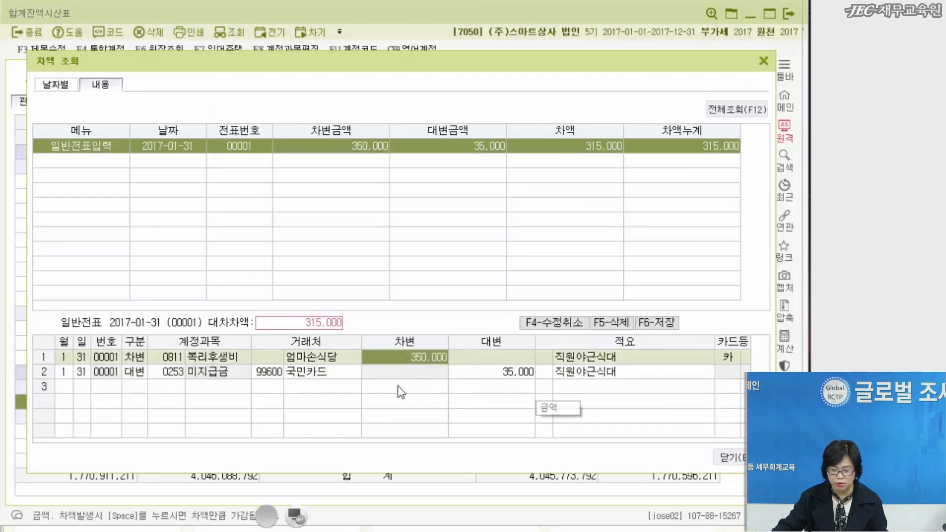
{"action": "left_click", "coordinate": [764, 61]}
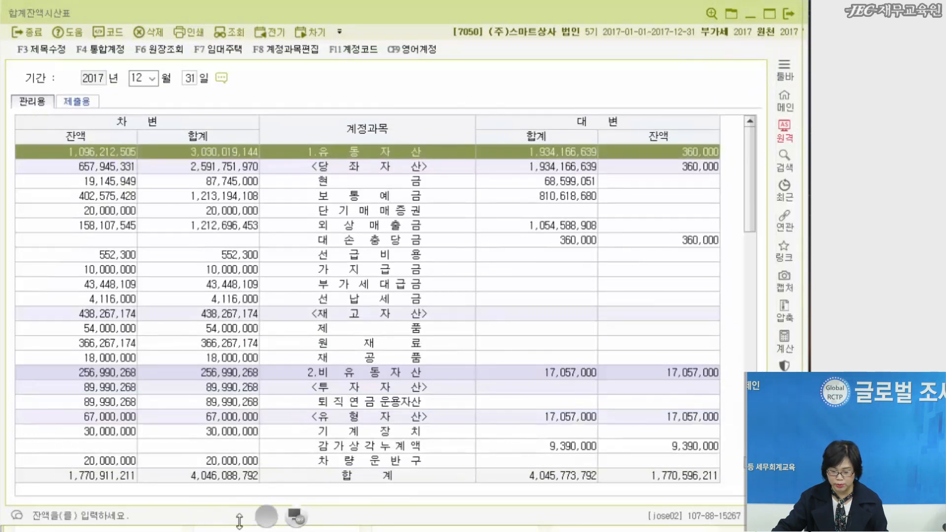
{"action": "key", "text": "Escape"}
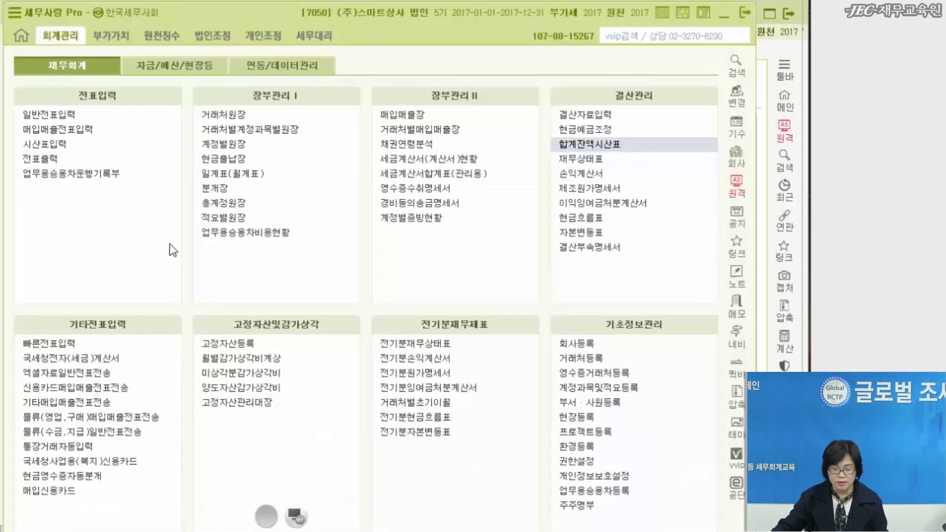
Open 데이타체크 and run the error check on prior-period statements, opening balances, and general and purchase/sales vouchers for all months
{"action": "left_click", "coordinate": [312, 67]}
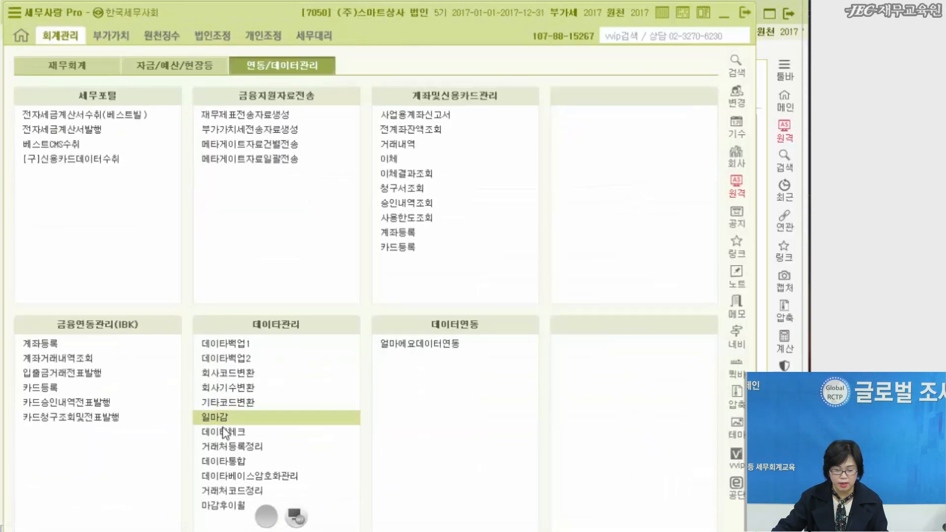
{"action": "left_click", "coordinate": [221, 434]}
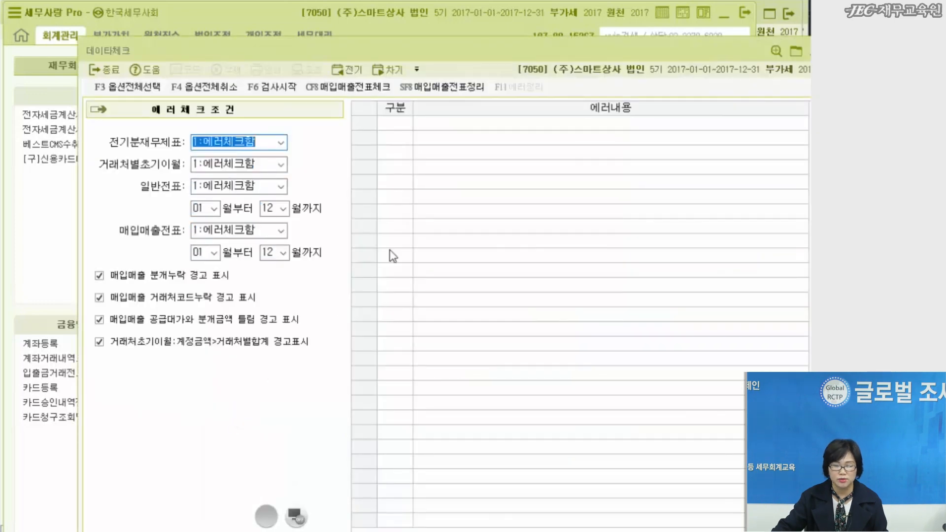
{"action": "left_click_drag", "start_coordinate": [630, 49], "coordinate": [573, 21]}
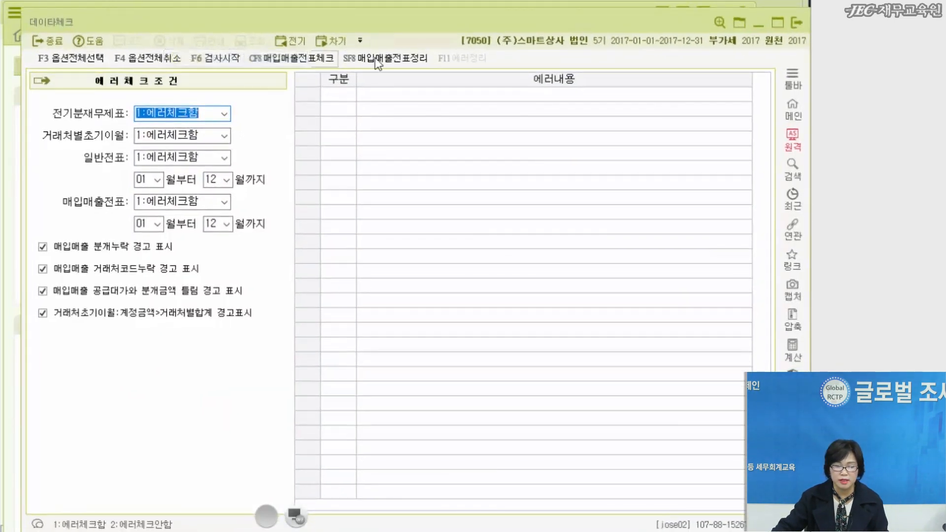
{"action": "left_click", "coordinate": [214, 60]}
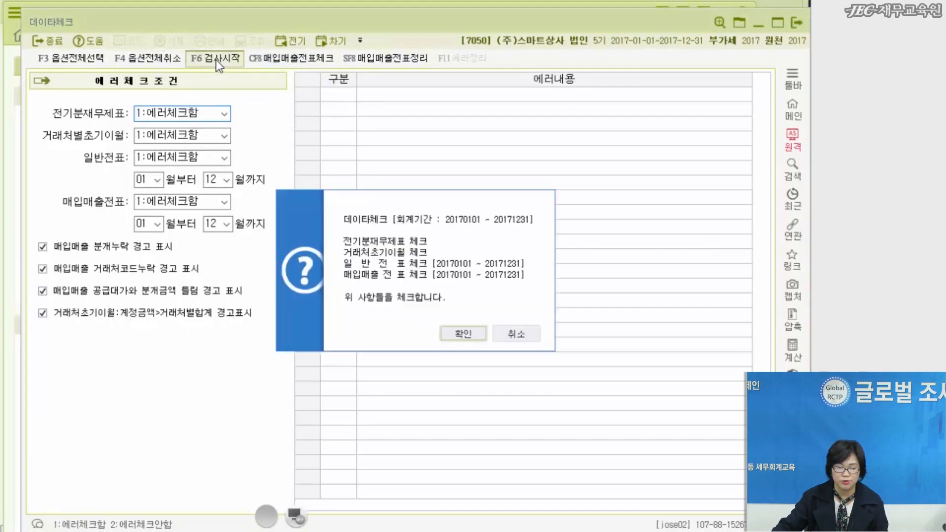
{"action": "left_click", "coordinate": [453, 332]}
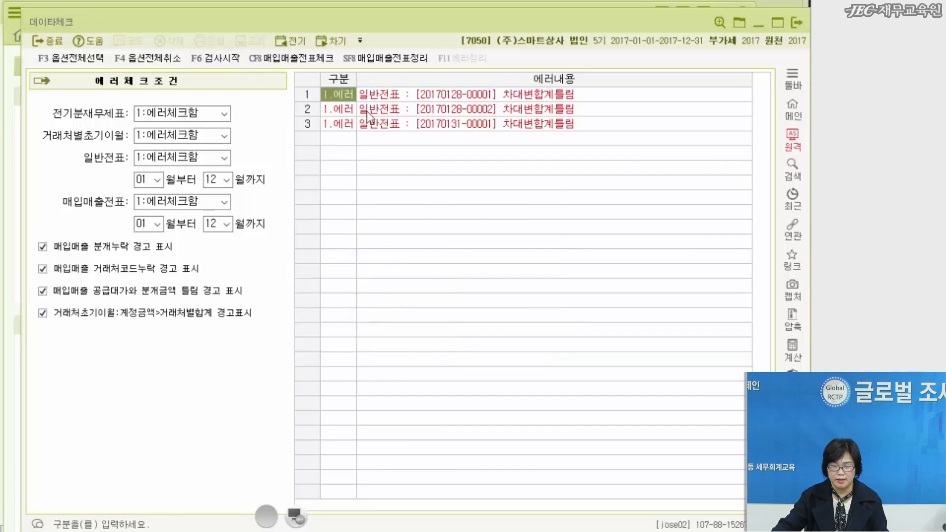
Examine the 일반전표 errors listed for January 28 and January 31, comparing their voucher dates and numbers
{"action": "left_click", "coordinate": [638, 96]}
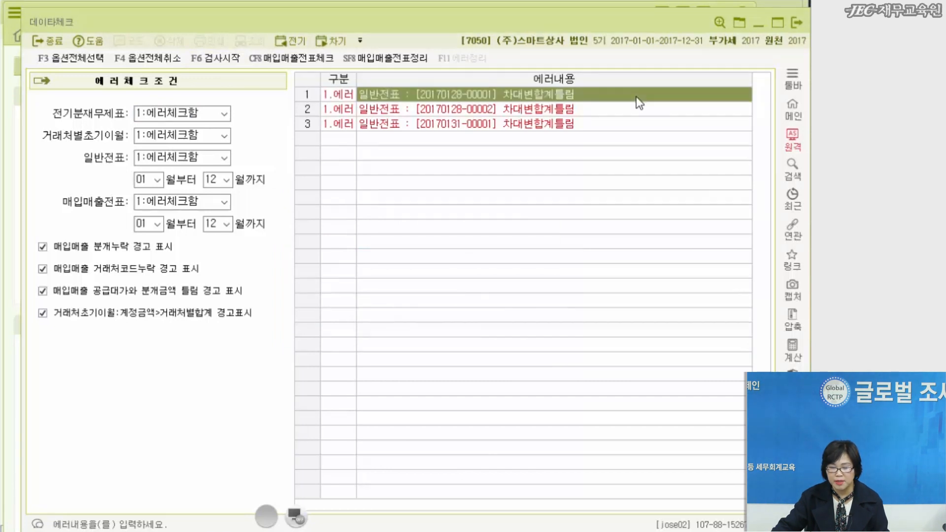
{"action": "left_click", "coordinate": [595, 110]}
{"action": "left_click", "coordinate": [597, 123]}
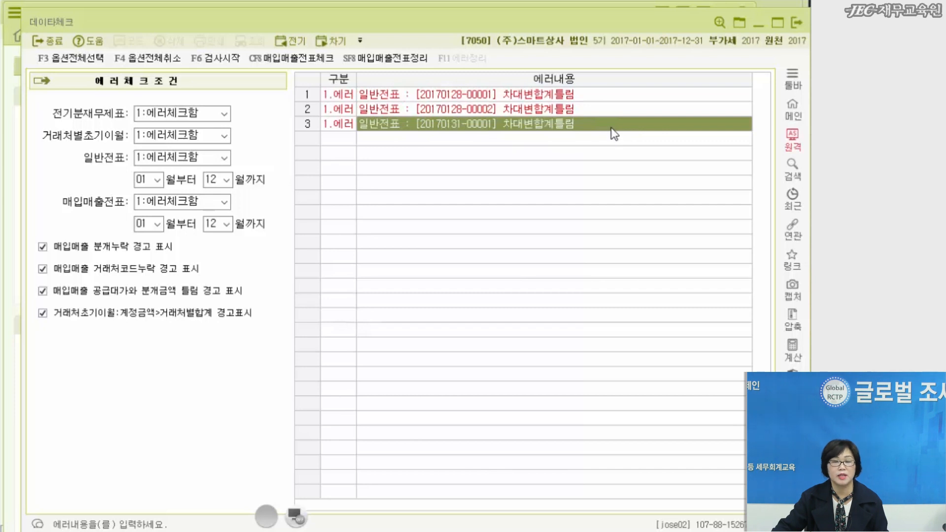
{"action": "left_click", "coordinate": [612, 94]}
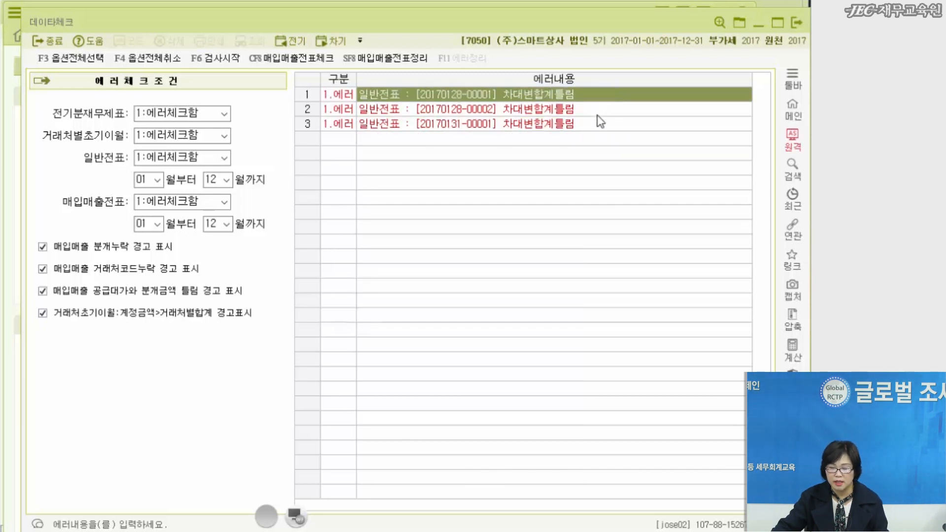
{"action": "left_click", "coordinate": [598, 114]}
{"action": "left_click", "coordinate": [597, 100]}
{"action": "left_click", "coordinate": [598, 108]}
{"action": "left_click", "coordinate": [599, 101]}
{"action": "left_click", "coordinate": [603, 111]}
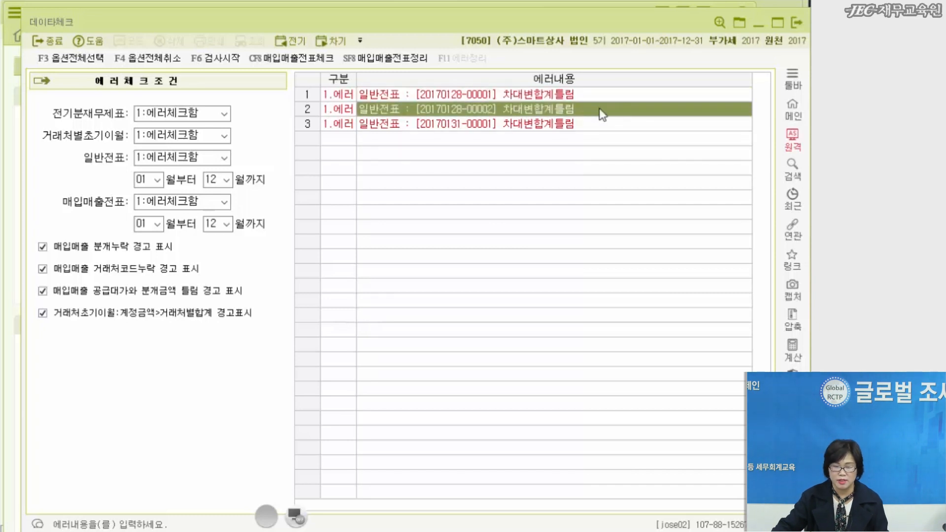
{"action": "left_click", "coordinate": [595, 97]}
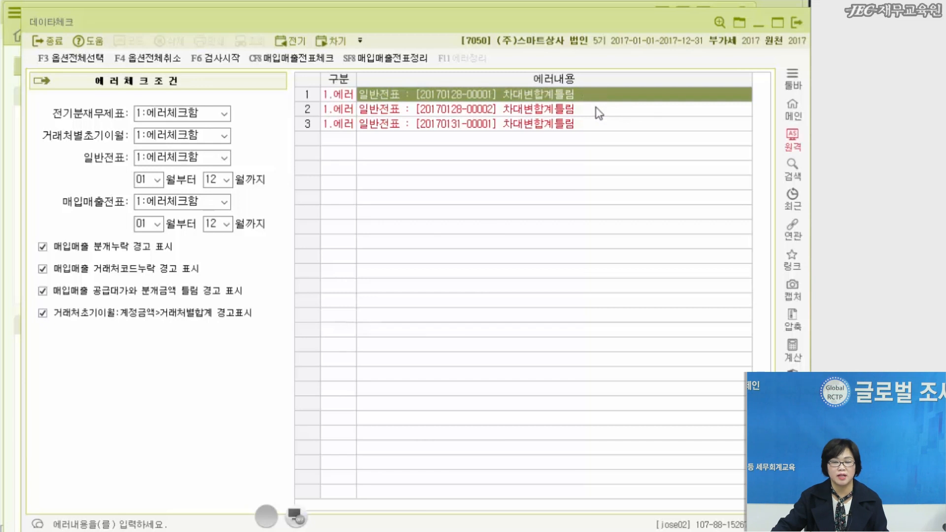
{"action": "left_click", "coordinate": [599, 110]}
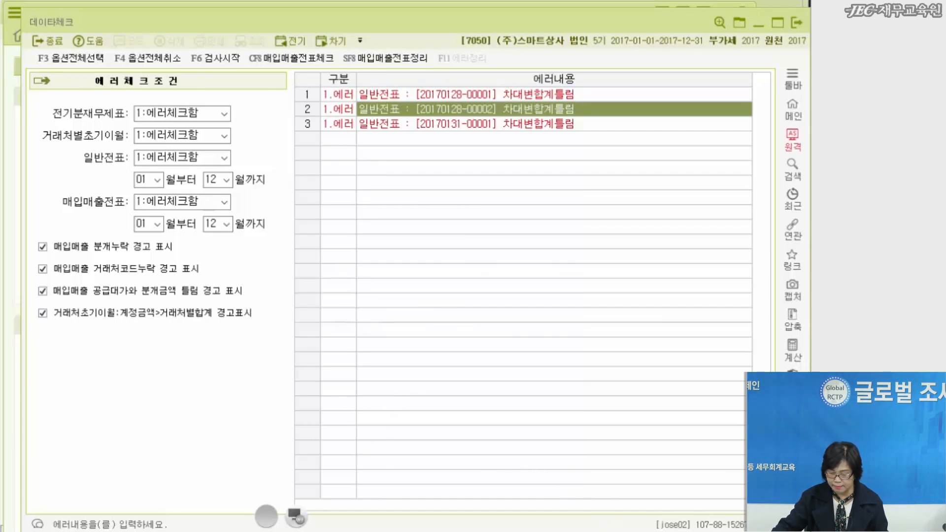
Switch to 일반전표입력 and list all vouchers for January 2017
{"action": "key", "text": "alt+Tab"}
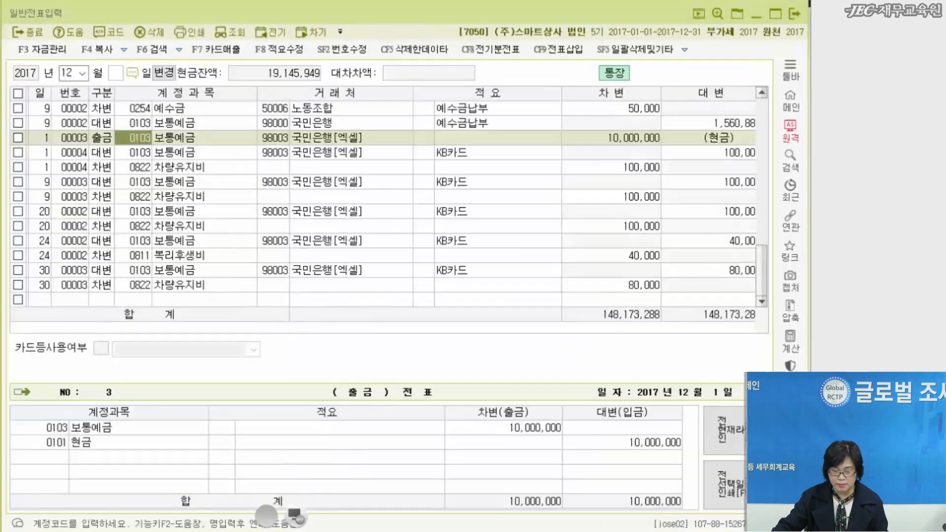
{"action": "left_click", "coordinate": [83, 72]}
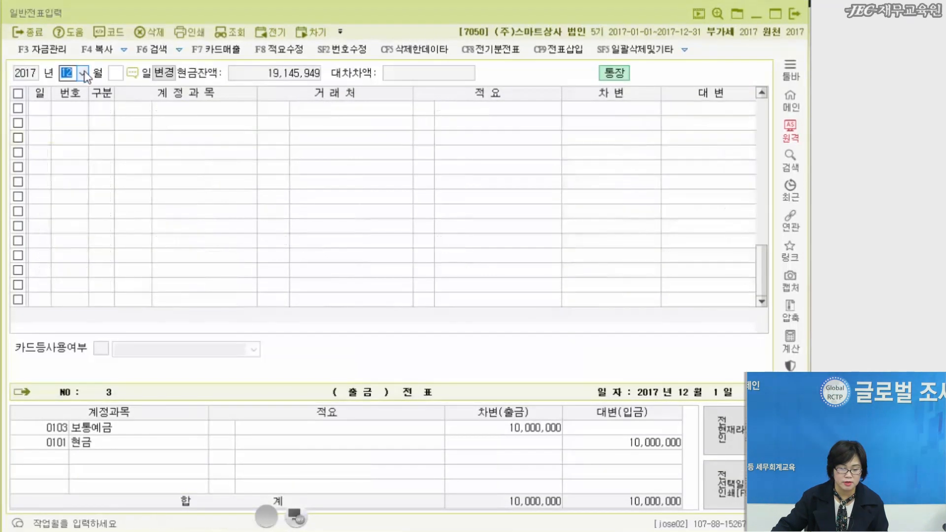
{"action": "left_click", "coordinate": [83, 88]}
{"action": "left_click", "coordinate": [115, 73]}
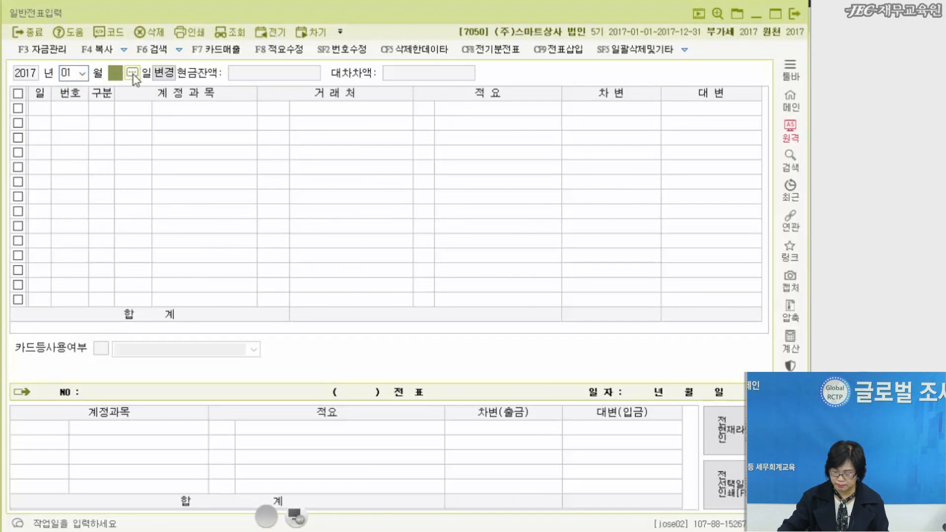
{"action": "key", "text": "Return"}
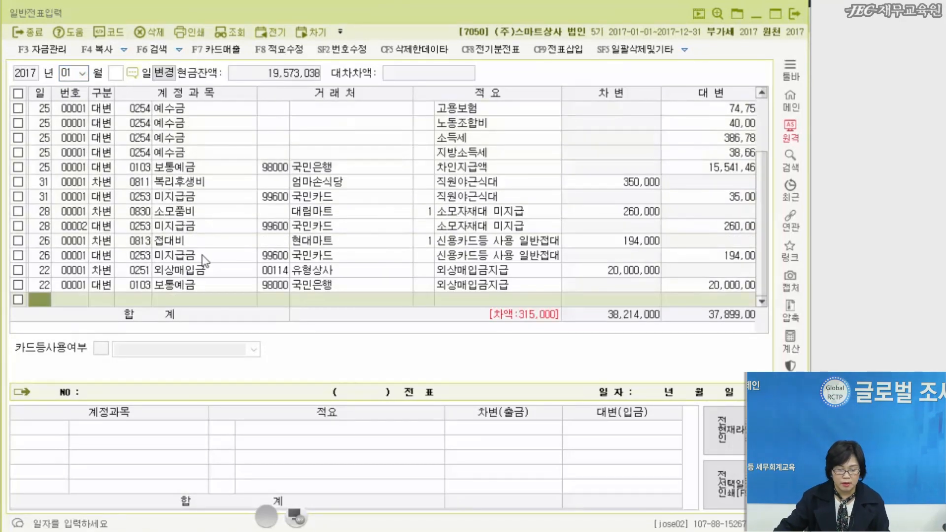
Set the credit amount of the January 31 미지급금 line for 직원야근식대 to 350,000
{"action": "left_click", "coordinate": [210, 186]}
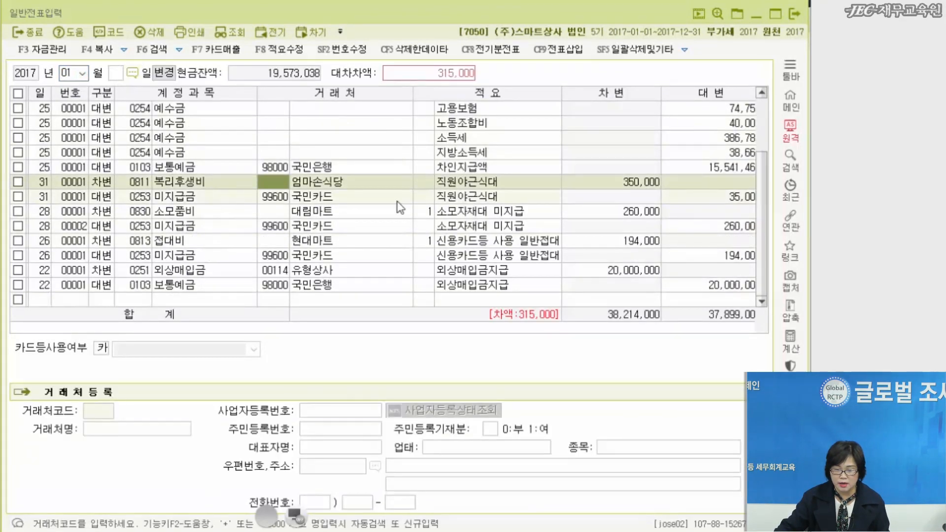
{"action": "left_click", "coordinate": [583, 183]}
{"action": "left_click", "coordinate": [707, 198]}
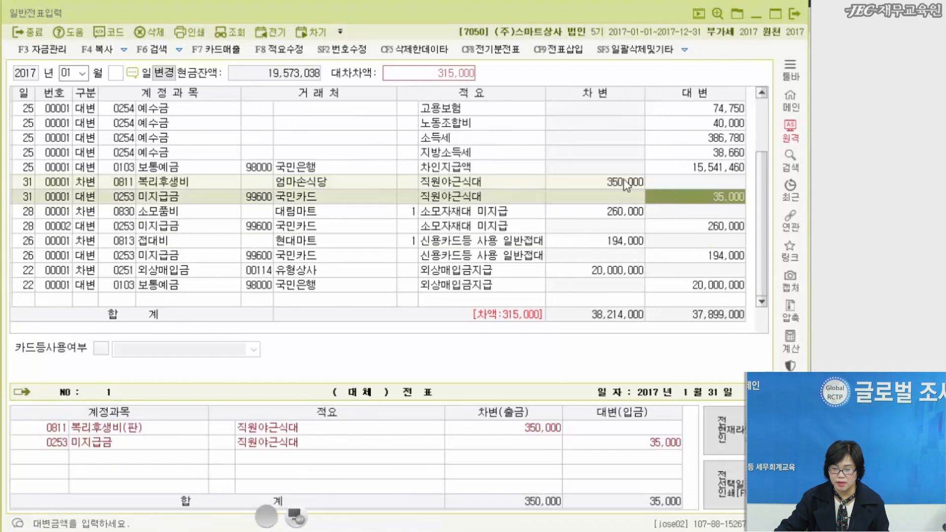
{"action": "left_click", "coordinate": [623, 180]}
{"action": "left_click", "coordinate": [702, 194]}
{"action": "left_click", "coordinate": [612, 182]}
{"action": "left_click", "coordinate": [613, 186]}
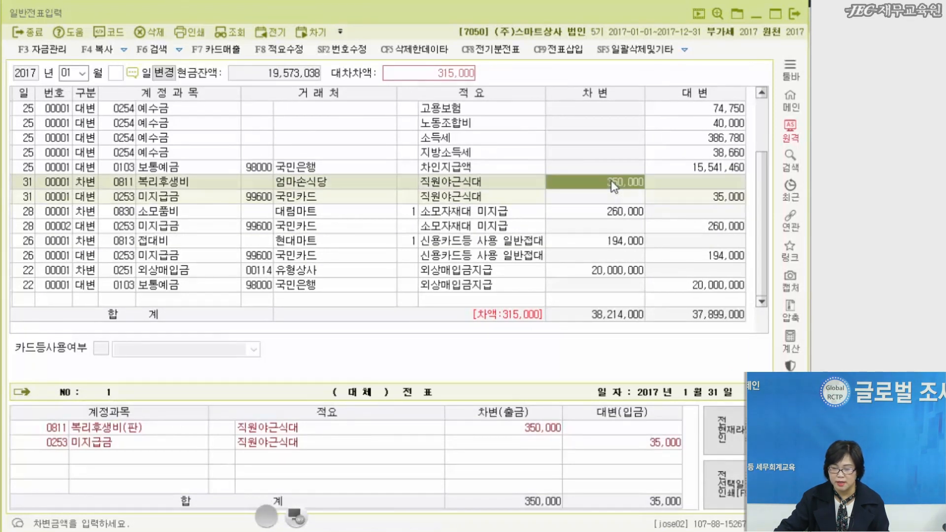
{"action": "left_click", "coordinate": [676, 200]}
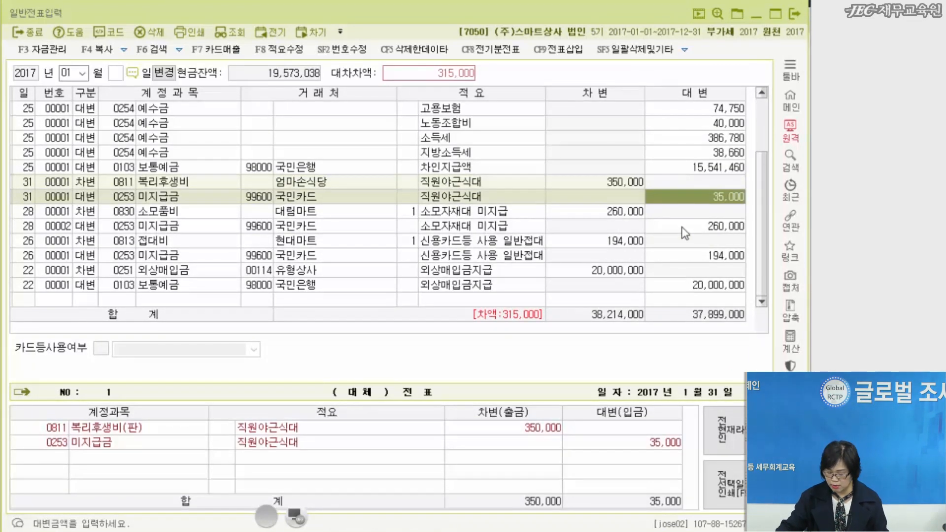
{"action": "type", "text": "3500"}
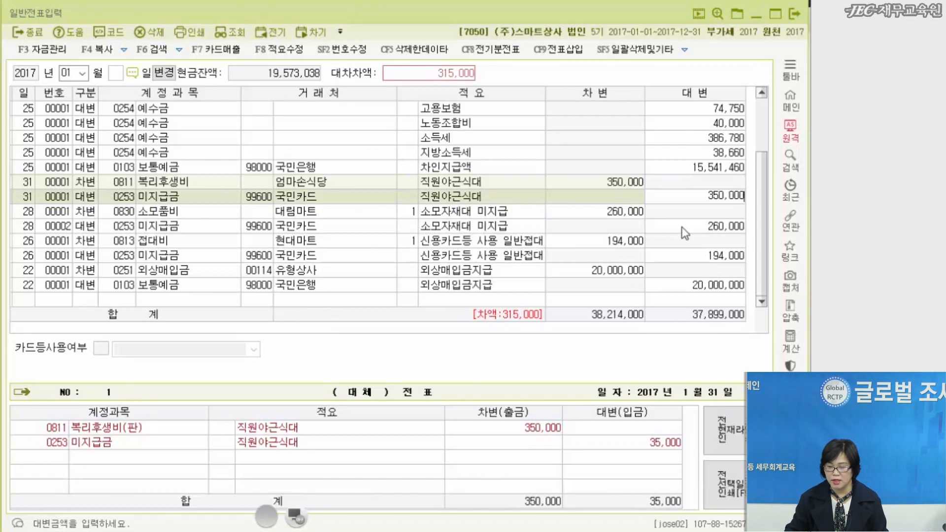
{"action": "key", "text": "Return"}
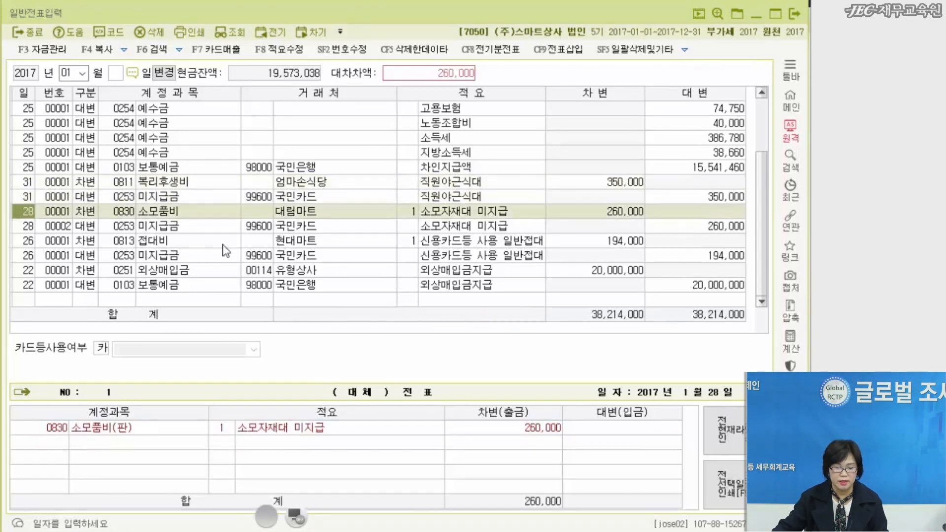
Compare the voucher numbers and amounts of the January 28 소모품비 and 미지급금 lines
{"action": "left_click", "coordinate": [215, 211]}
{"action": "left_click", "coordinate": [222, 224]}
{"action": "left_click", "coordinate": [221, 212]}
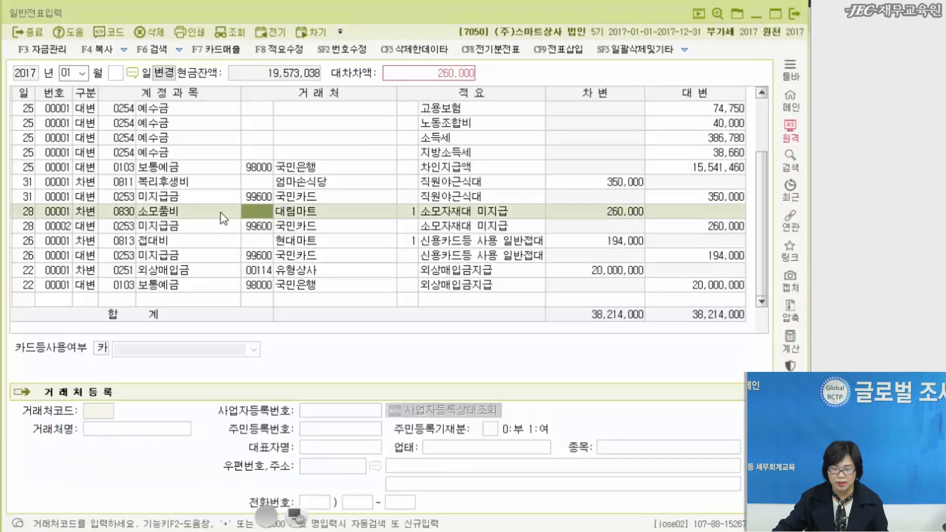
{"action": "left_click", "coordinate": [195, 228]}
{"action": "left_click", "coordinate": [196, 219]}
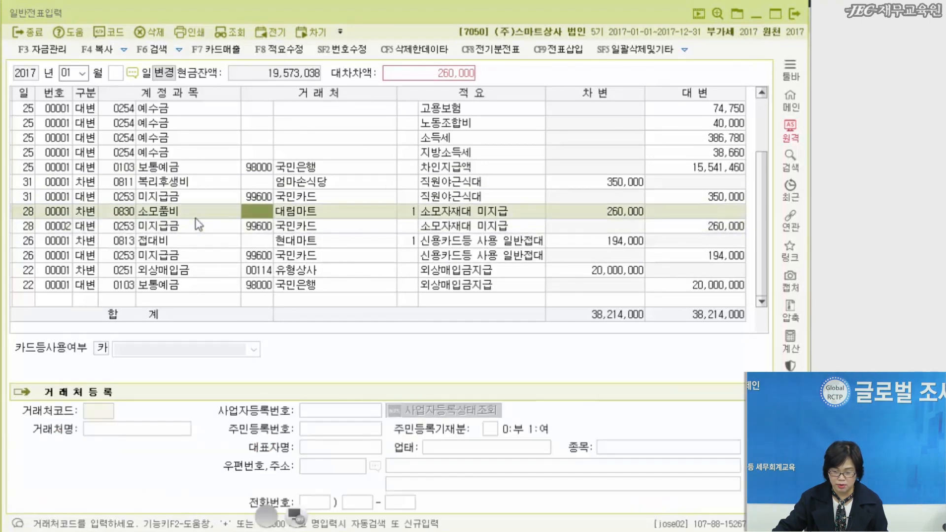
{"action": "left_click", "coordinate": [60, 227]}
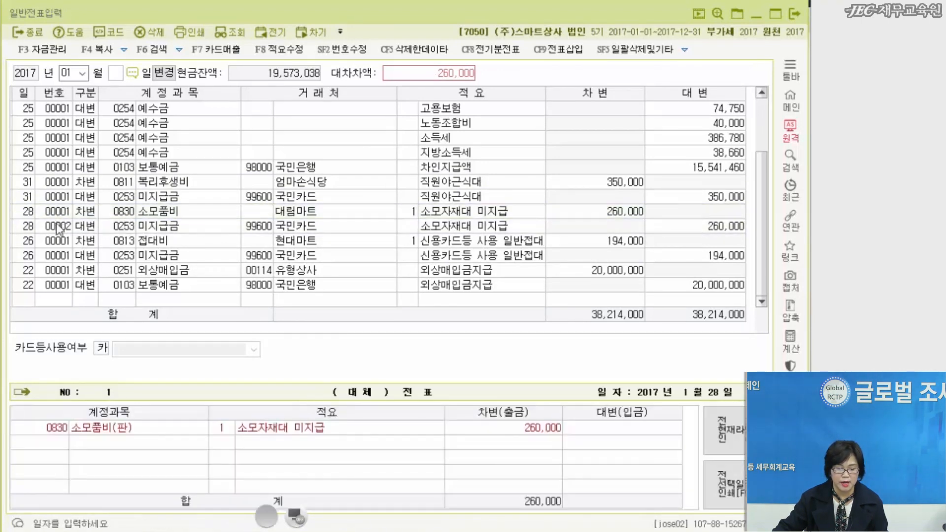
{"action": "left_click", "coordinate": [578, 213]}
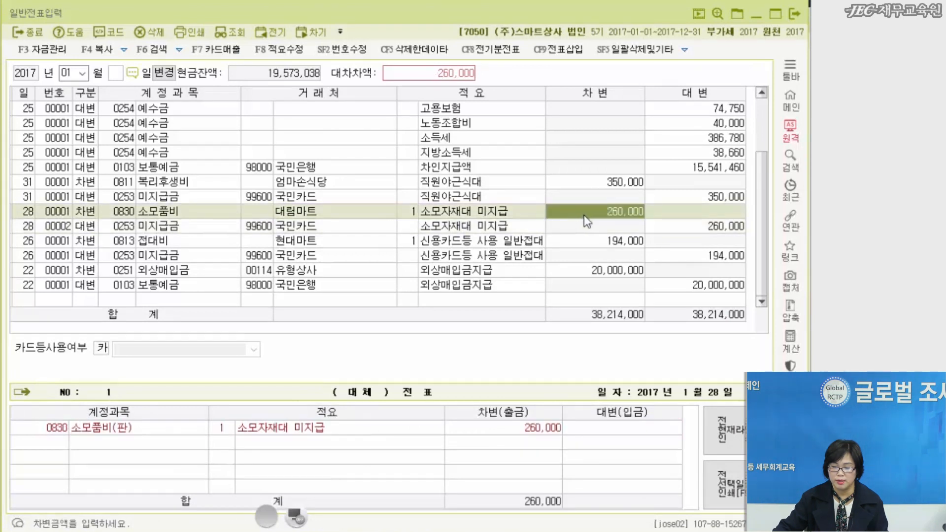
{"action": "left_click", "coordinate": [684, 229]}
{"action": "left_click", "coordinate": [641, 213]}
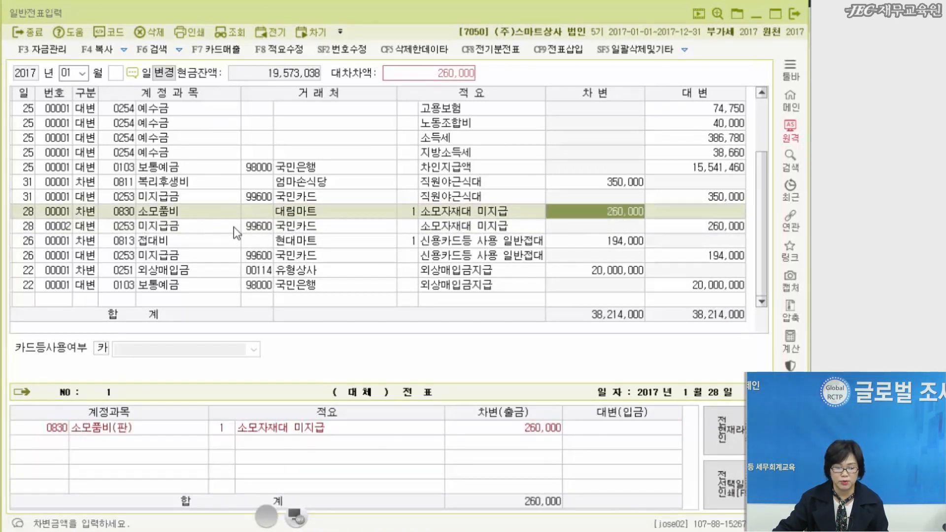
{"action": "left_click", "coordinate": [205, 227]}
{"action": "left_click", "coordinate": [205, 216]}
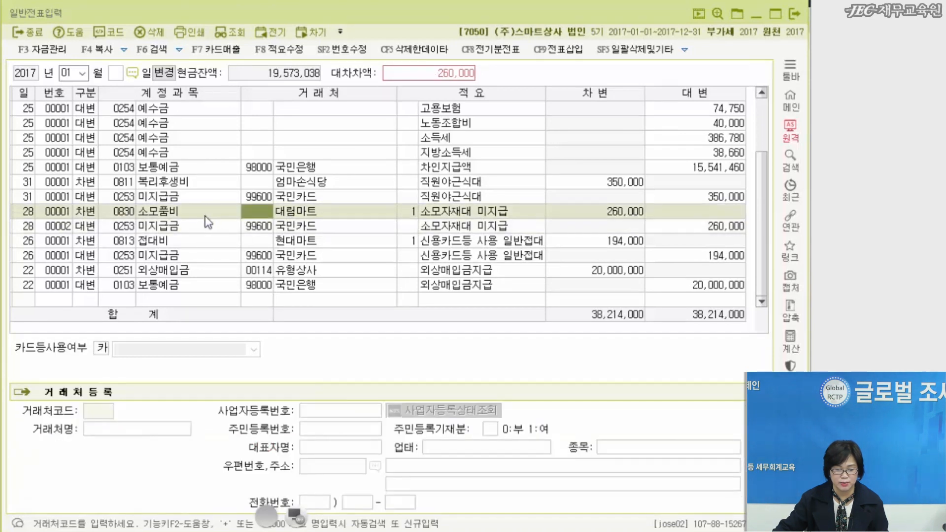
{"action": "left_click", "coordinate": [211, 228]}
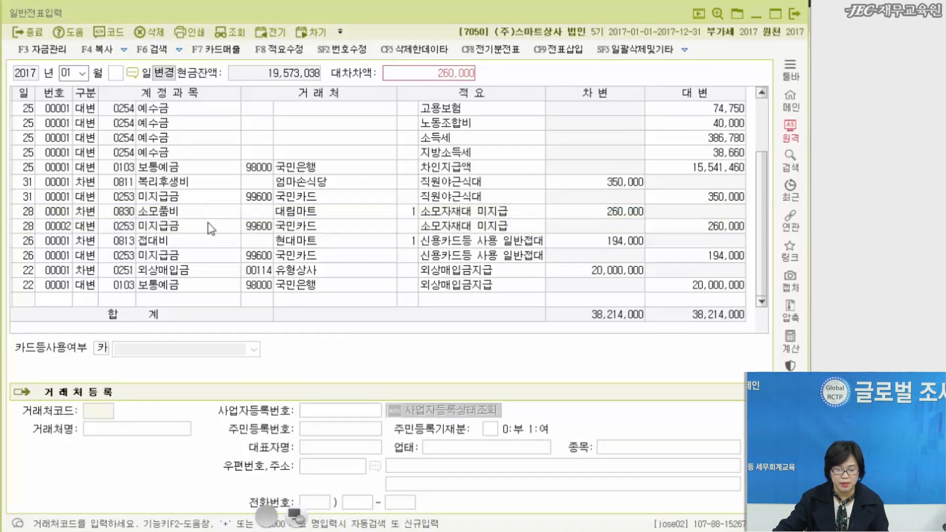
{"action": "left_click", "coordinate": [54, 215]}
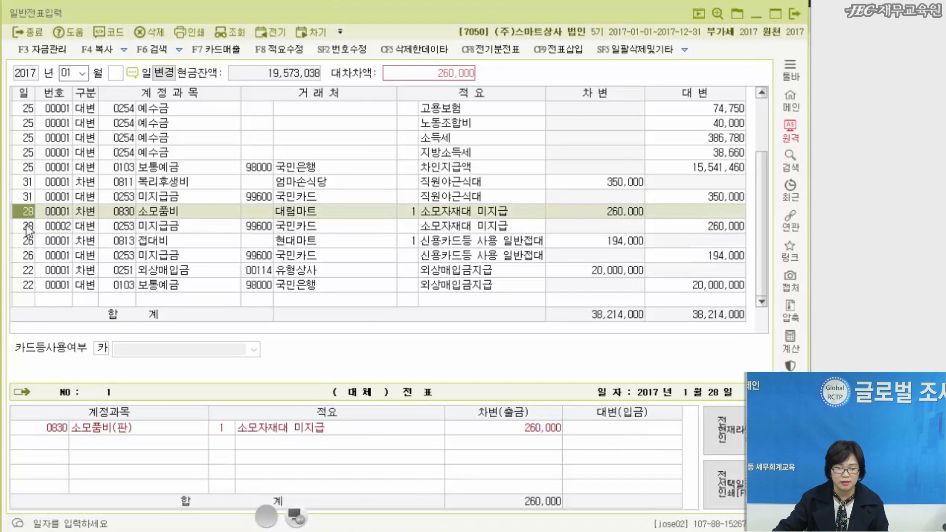
{"action": "left_click", "coordinate": [27, 226]}
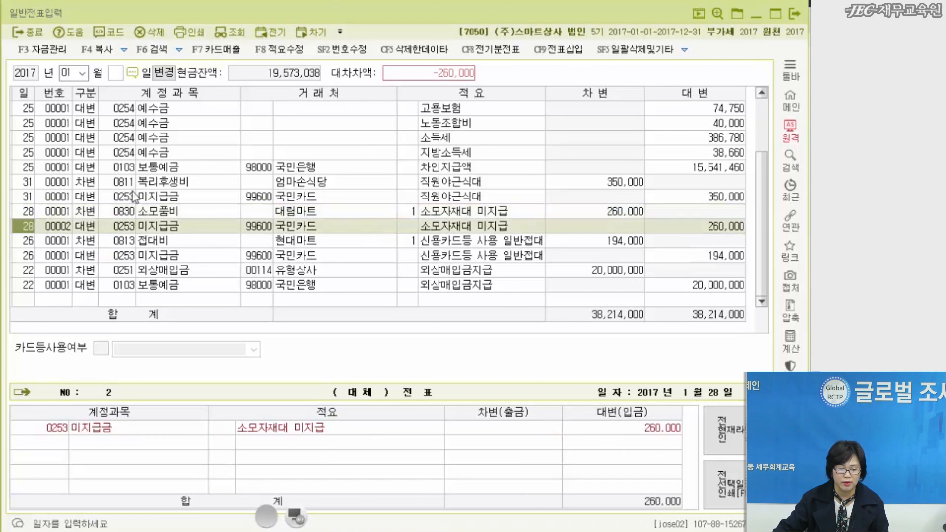
Use 번호수정 to change the voucher number of the January 28 미지급금 line to 1
{"action": "left_click", "coordinate": [348, 49]}
{"action": "left_click", "coordinate": [52, 213]}
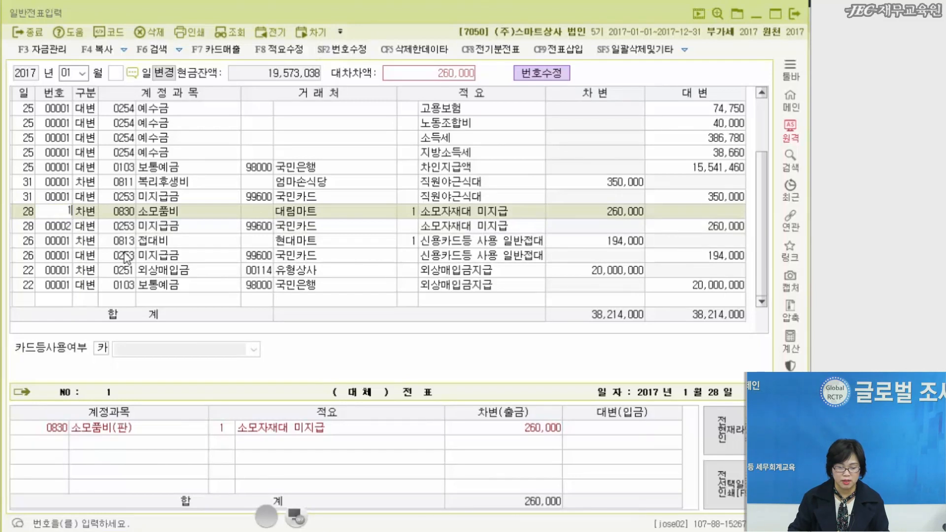
{"action": "key", "text": "Down"}
{"action": "type", "text": "1"}
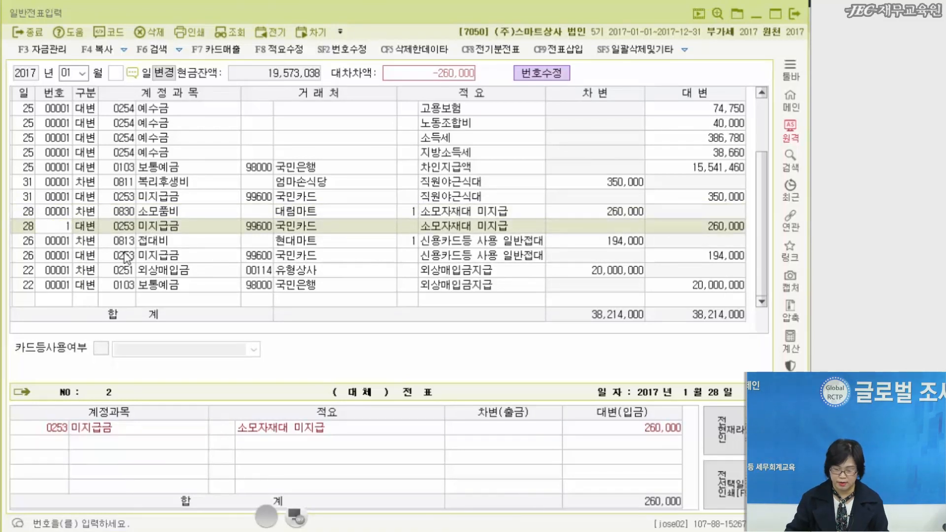
{"action": "key", "text": "Return"}
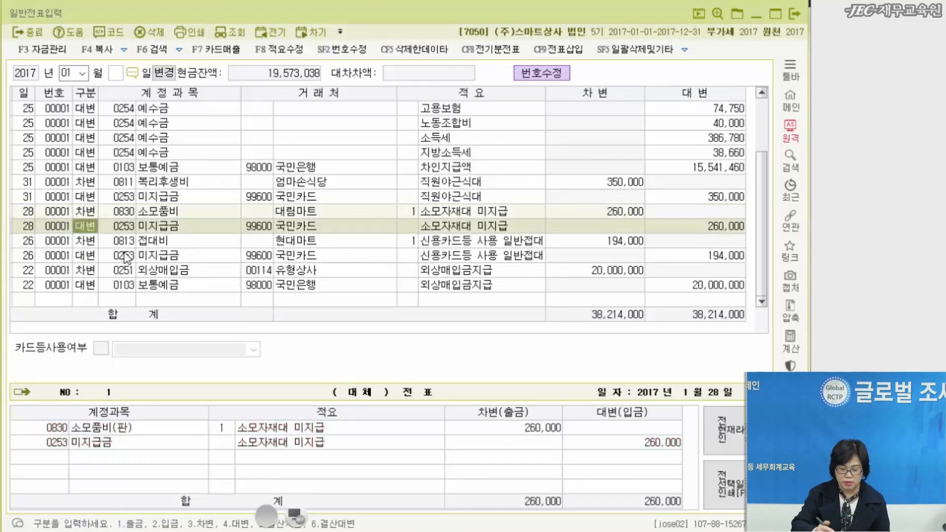
{"action": "mouse_move", "coordinate": [68, 236]}
{"action": "left_mouse_down"}
{"action": "mouse_move", "coordinate": [57, 188]}
{"action": "mouse_move", "coordinate": [59, 238]}
{"action": "mouse_move", "coordinate": [98, 229]}
{"action": "left_mouse_up"}
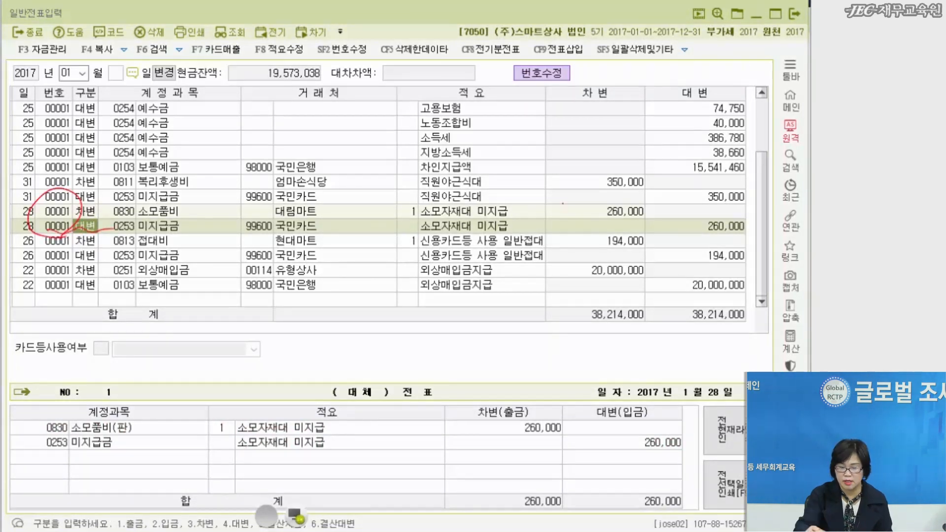
{"action": "mouse_move", "coordinate": [538, 188]}
{"action": "left_mouse_down"}
{"action": "mouse_move", "coordinate": [643, 190]}
{"action": "mouse_move", "coordinate": [573, 193]}
{"action": "left_mouse_up"}
{"action": "left_click_drag", "start_coordinate": [698, 209], "coordinate": [692, 202]}
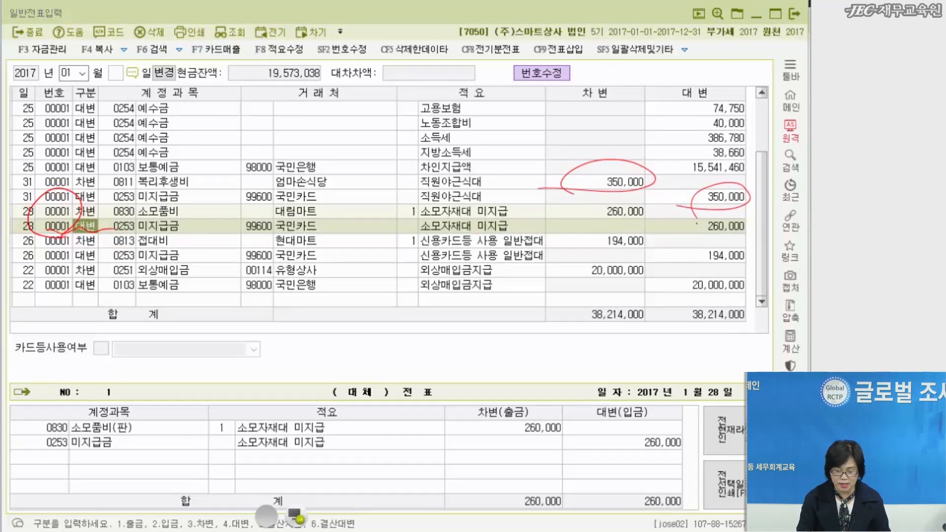
{"action": "left_click", "coordinate": [298, 518]}
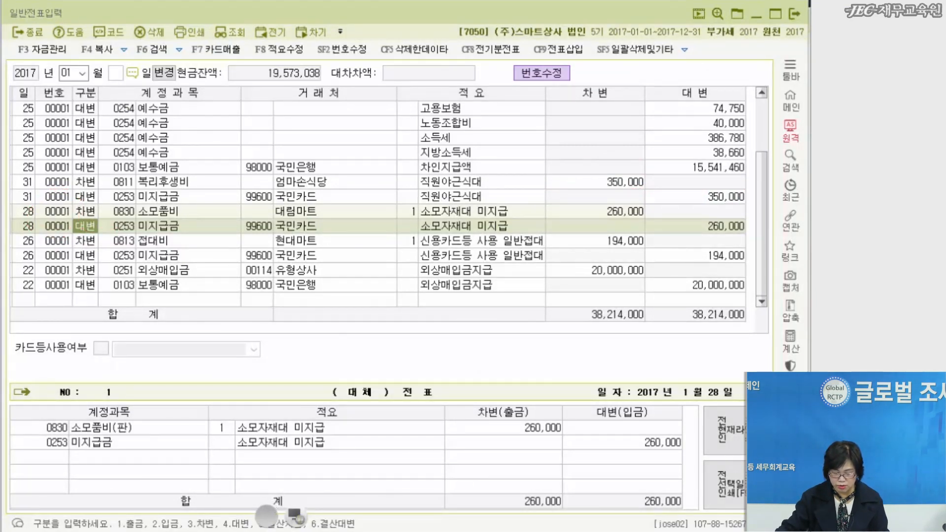
Switch to 데이타체크 and rerun the error check with all the current check conditions
{"action": "key", "text": "alt+Tab"}
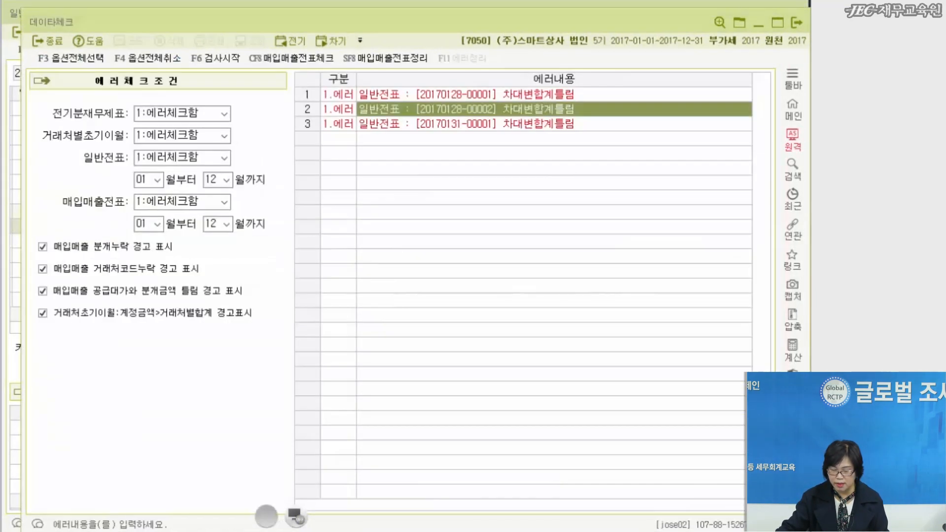
{"action": "left_click", "coordinate": [224, 60]}
{"action": "left_click", "coordinate": [470, 338]}
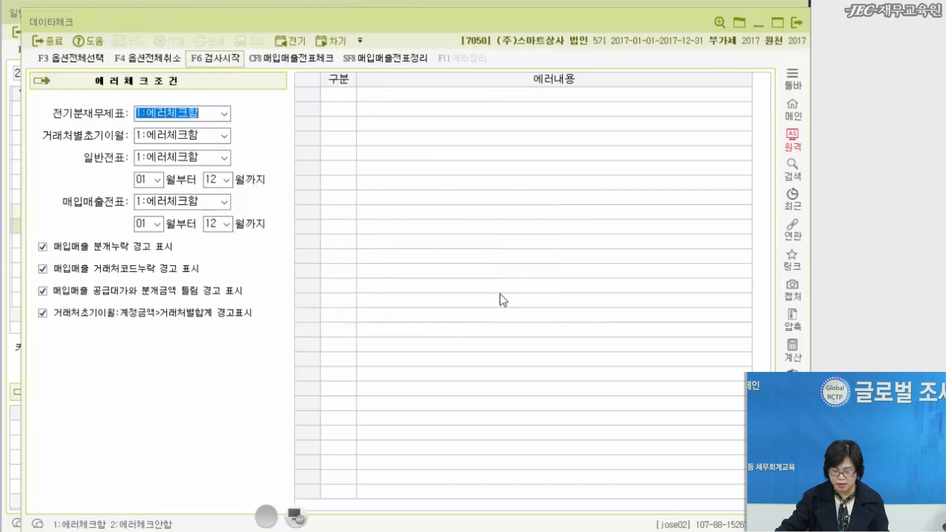
Reload 합계잔액시산표 for December 31, 2017 and compare the debit and credit totals
{"action": "left_click", "coordinate": [231, 531]}
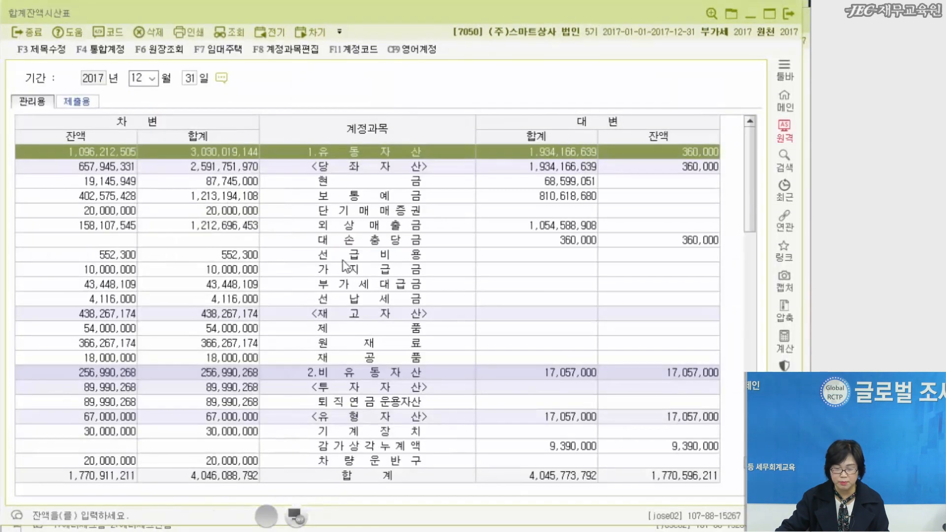
{"action": "left_click", "coordinate": [239, 31]}
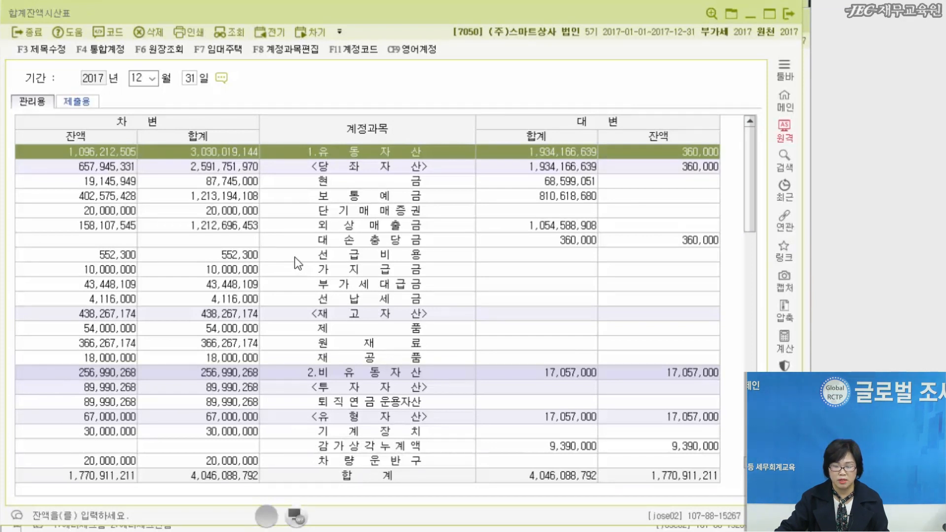
{"action": "left_click", "coordinate": [351, 230]}
{"action": "left_click", "coordinate": [355, 245]}
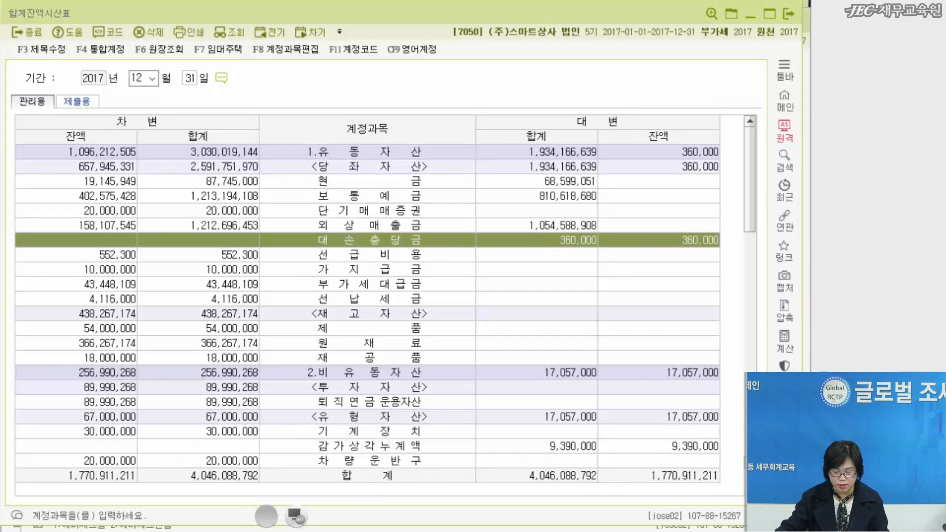
Return to 데이타체크 and run the check once more for 2017-01-01 to 2017-12-31
{"action": "left_click", "coordinate": [631, 527]}
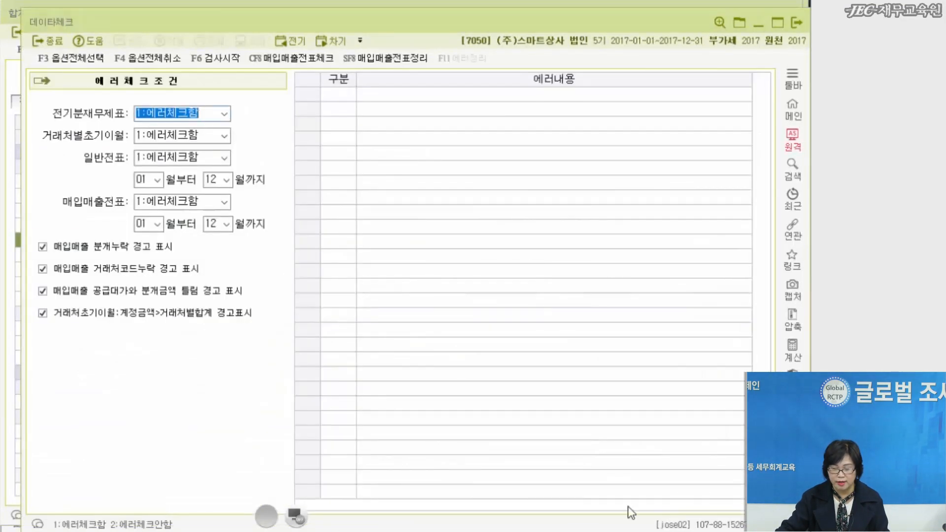
{"action": "left_click", "coordinate": [224, 59]}
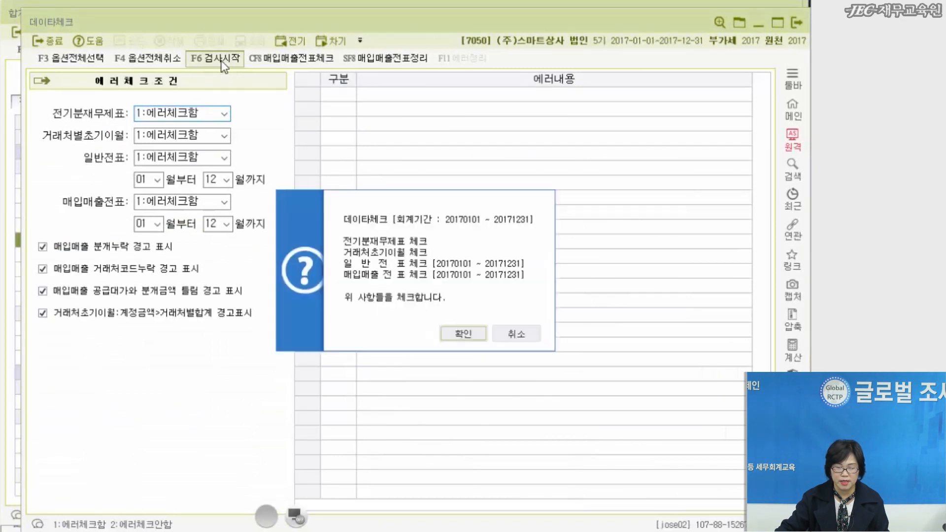
{"action": "left_click", "coordinate": [462, 337]}
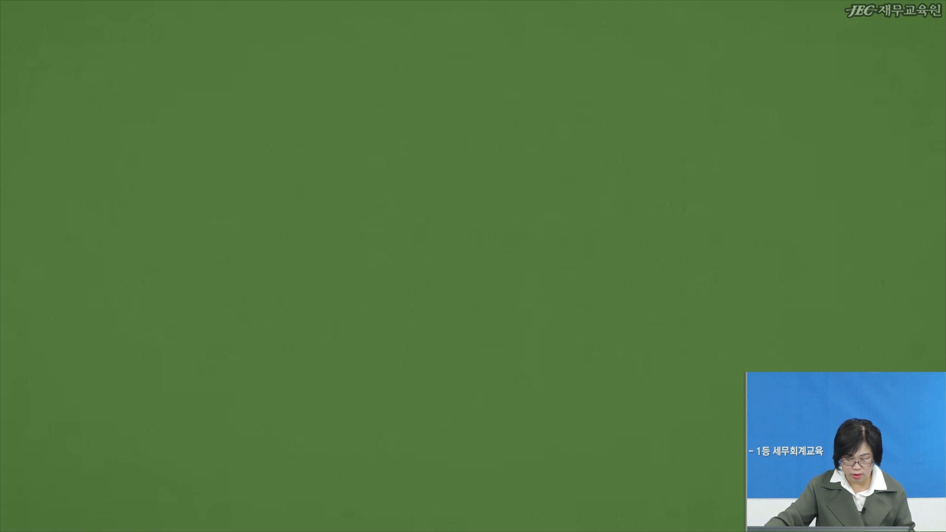
{"action": "mouse_move", "coordinate": [68, 57]}
{"action": "left_mouse_down"}
{"action": "mouse_move", "coordinate": [97, 44]}
{"action": "mouse_move", "coordinate": [78, 92]}
{"action": "left_mouse_up"}
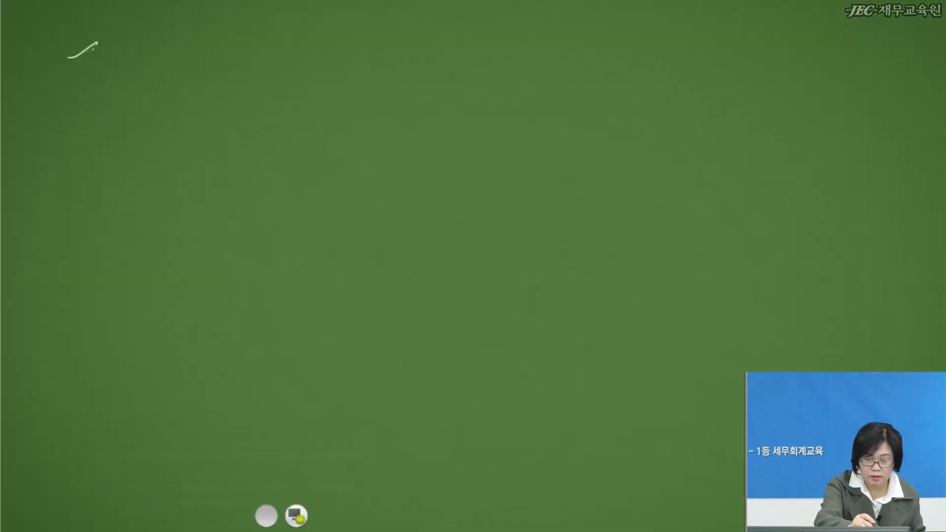
{"action": "left_click_drag", "start_coordinate": [91, 60], "coordinate": [102, 53]}
{"action": "mouse_move", "coordinate": [90, 71]}
{"action": "left_mouse_down"}
{"action": "mouse_move", "coordinate": [101, 61]}
{"action": "mouse_move", "coordinate": [108, 79]}
{"action": "left_mouse_up"}
{"action": "mouse_move", "coordinate": [91, 89]}
{"action": "left_mouse_down"}
{"action": "mouse_move", "coordinate": [101, 98]}
{"action": "mouse_move", "coordinate": [118, 89]}
{"action": "left_mouse_up"}
{"action": "left_click_drag", "start_coordinate": [137, 51], "coordinate": [163, 63]}
{"action": "left_click_drag", "start_coordinate": [138, 84], "coordinate": [157, 90]}
{"action": "left_click_drag", "start_coordinate": [171, 52], "coordinate": [172, 74]}
{"action": "mouse_move", "coordinate": [182, 62]}
{"action": "left_mouse_down"}
{"action": "mouse_move", "coordinate": [206, 44]}
{"action": "mouse_move", "coordinate": [207, 71]}
{"action": "left_mouse_up"}
{"action": "left_click_drag", "start_coordinate": [195, 87], "coordinate": [210, 101]}
{"action": "mouse_move", "coordinate": [276, 40]}
{"action": "left_mouse_down"}
{"action": "mouse_move", "coordinate": [289, 89]}
{"action": "mouse_move", "coordinate": [347, 84]}
{"action": "left_mouse_up"}
{"action": "left_click_drag", "start_coordinate": [351, 38], "coordinate": [369, 78]}
{"action": "mouse_move", "coordinate": [326, 65]}
{"action": "left_mouse_down"}
{"action": "mouse_move", "coordinate": [359, 63]}
{"action": "mouse_move", "coordinate": [395, 85]}
{"action": "left_mouse_up"}
{"action": "mouse_move", "coordinate": [440, 47]}
{"action": "left_mouse_down"}
{"action": "mouse_move", "coordinate": [442, 73]}
{"action": "mouse_move", "coordinate": [486, 68]}
{"action": "left_mouse_up"}
{"action": "left_click_drag", "start_coordinate": [488, 40], "coordinate": [483, 92]}
{"action": "mouse_move", "coordinate": [505, 50]}
{"action": "left_mouse_down"}
{"action": "mouse_move", "coordinate": [522, 52]}
{"action": "mouse_move", "coordinate": [512, 73]}
{"action": "left_mouse_up"}
{"action": "left_click_drag", "start_coordinate": [546, 42], "coordinate": [549, 101]}
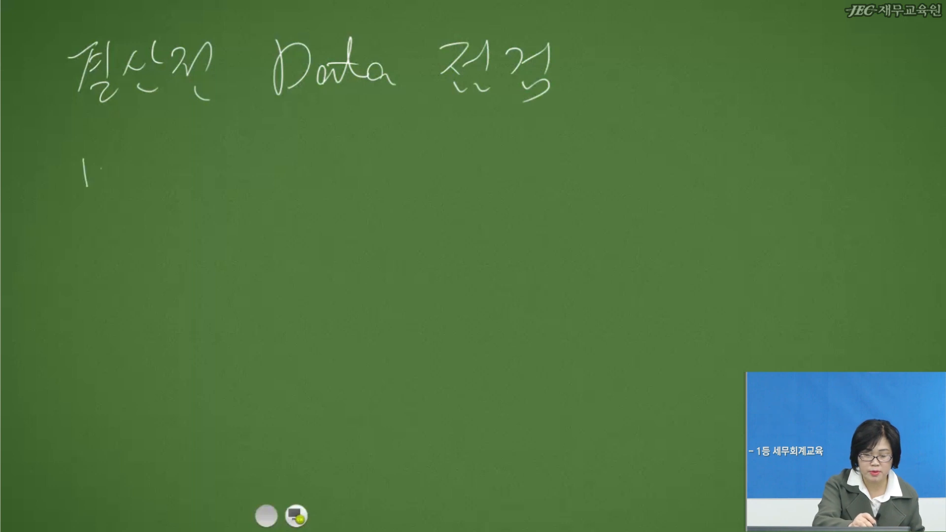